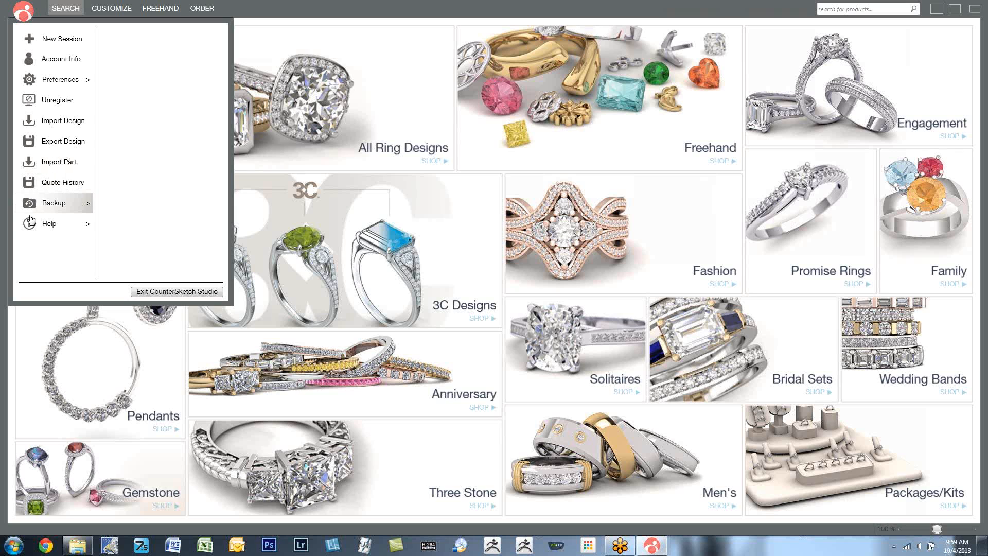
# - Look over the Help resources and the Customize workspace, ending on the Search collections page
pyautogui.click(36, 231)
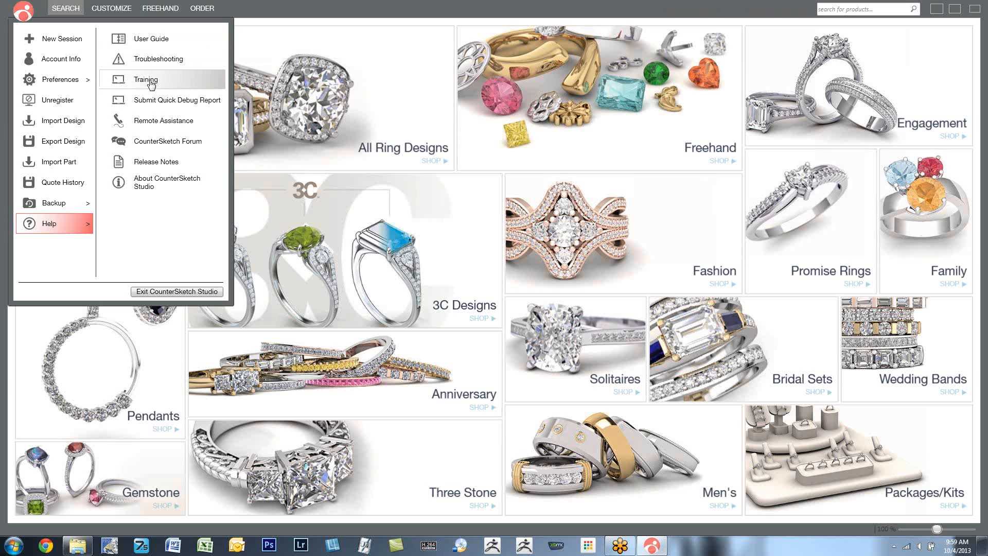
pyautogui.click(262, 2)
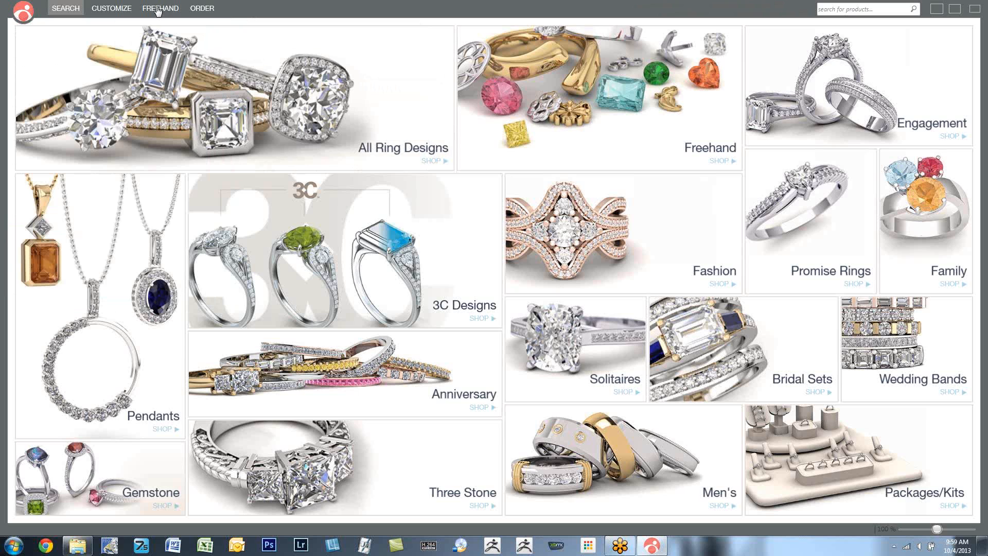
pyautogui.click(107, 10)
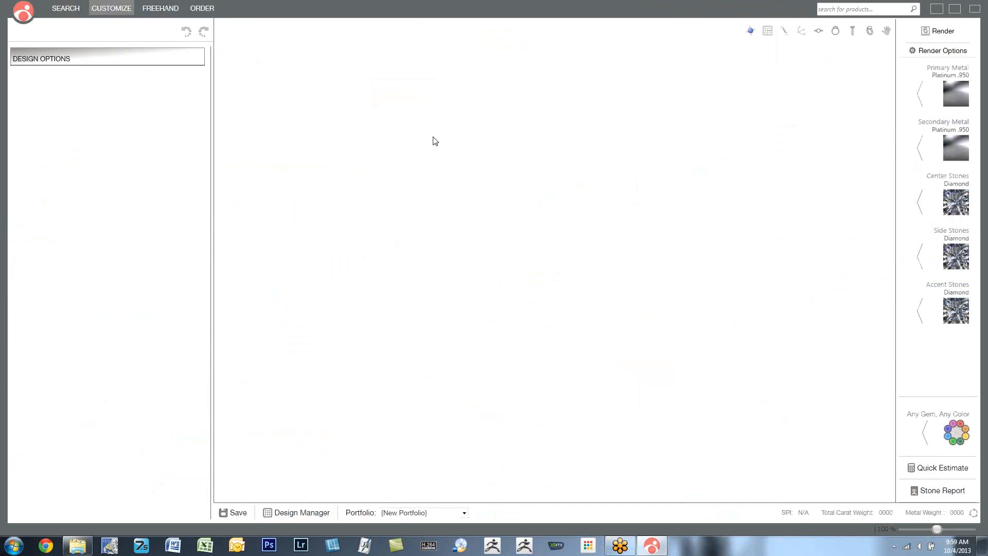
pyautogui.click(63, 9)
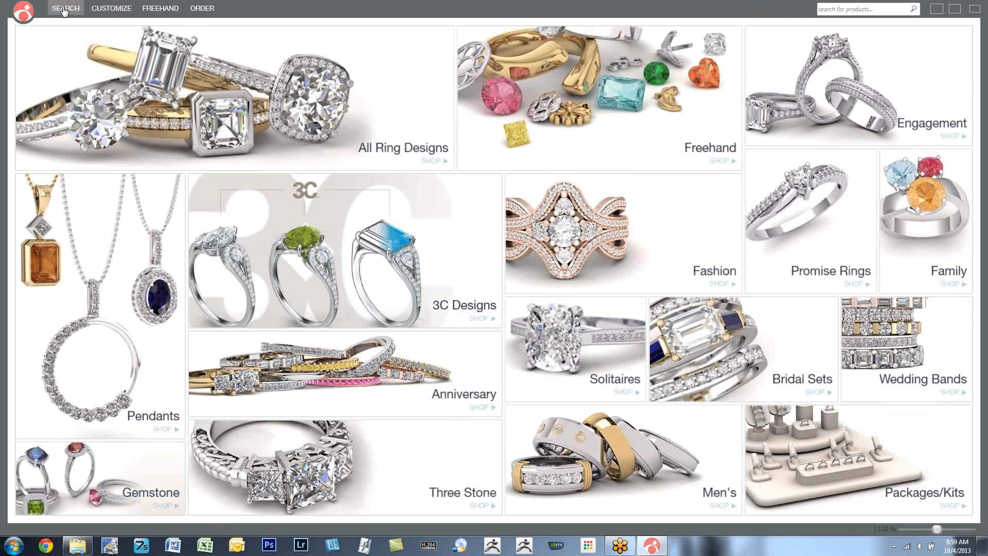
# - Open the design style quiz from the Search page and start it
pyautogui.moveTo(128, 76)
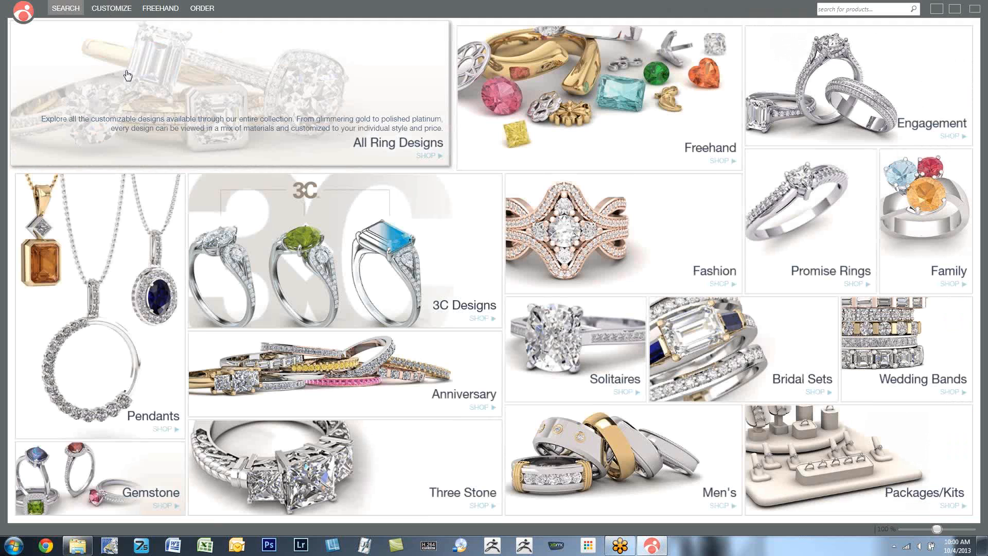
pyautogui.moveTo(107, 240)
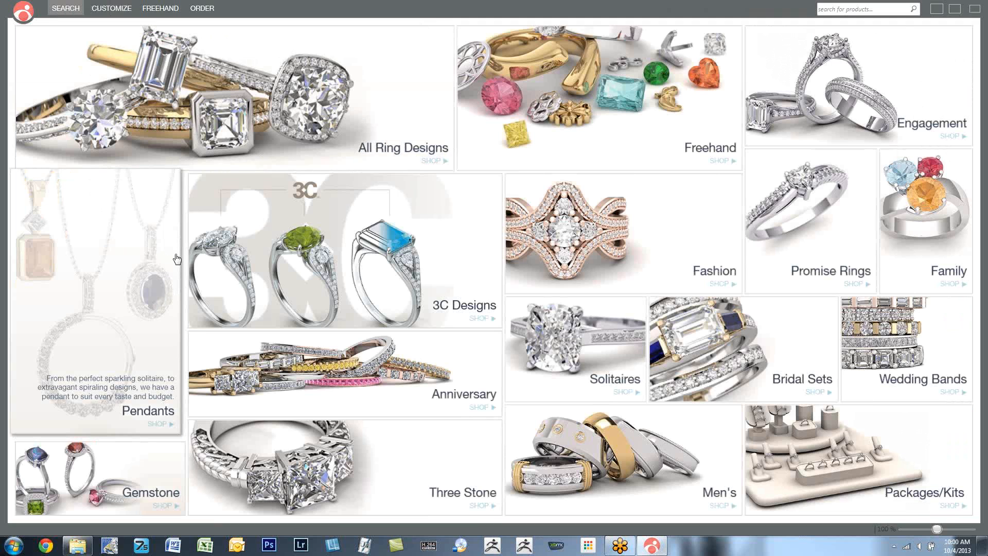
pyautogui.moveTo(247, 253)
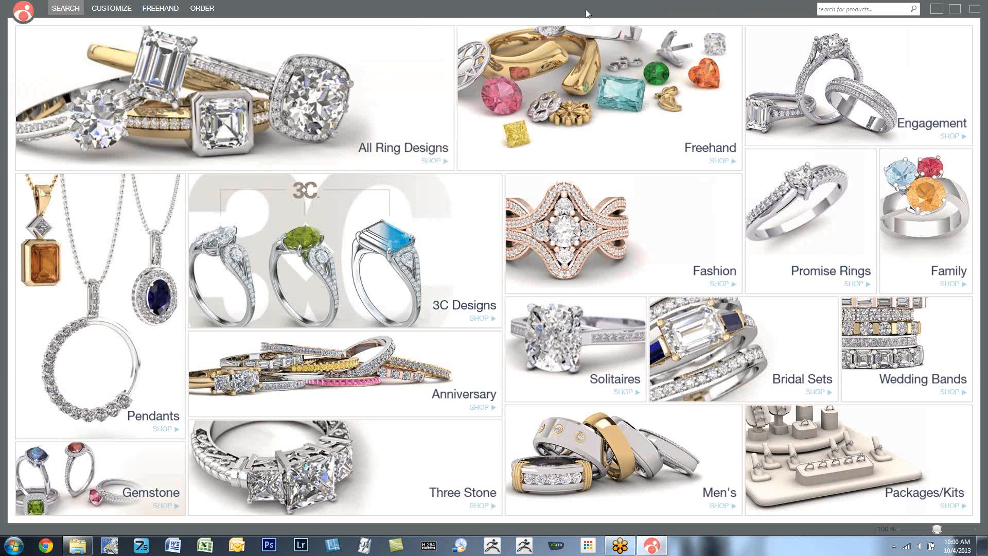
pyautogui.moveTo(678, 11)
pyautogui.click(678, 11)
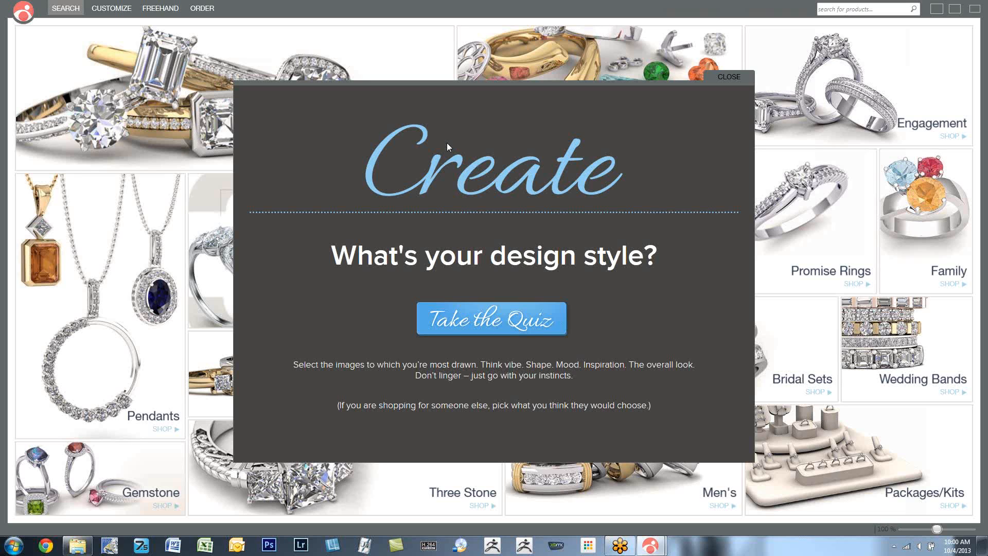
pyautogui.click(438, 318)
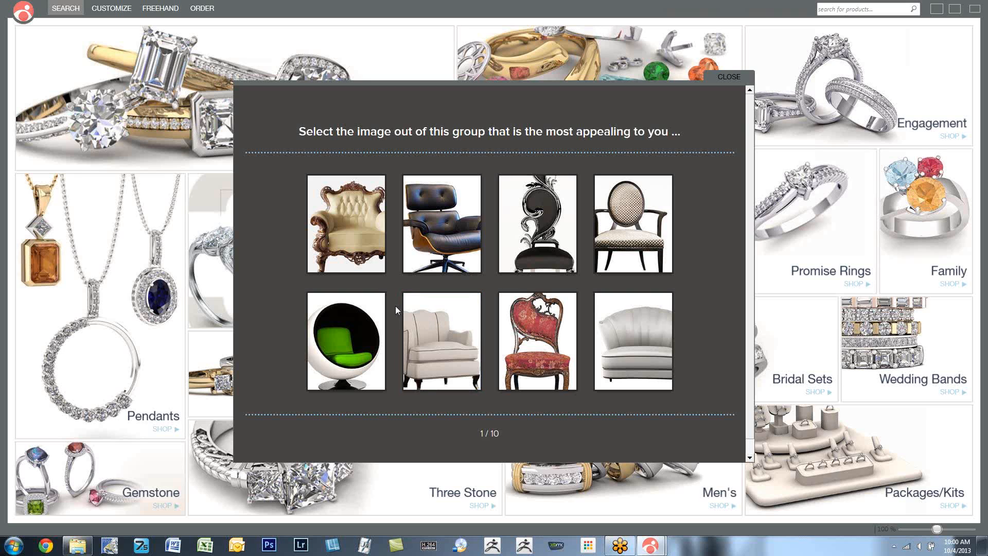
# - Answer the first five quiz questions with the beige armchair, black-blue-yellow palette, white modern house, upright three-piece cutlery and red double doors in stone
pyautogui.click(446, 330)
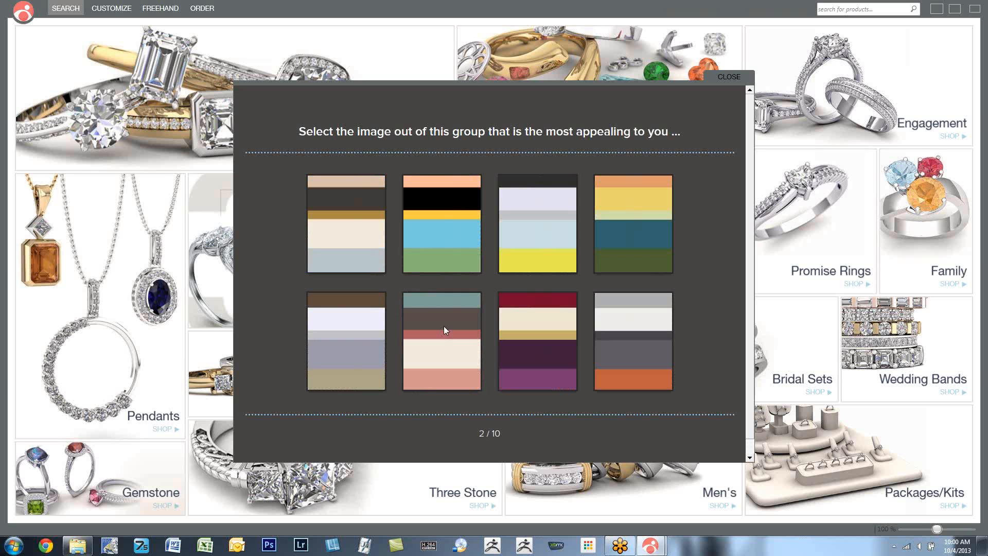
pyautogui.click(540, 245)
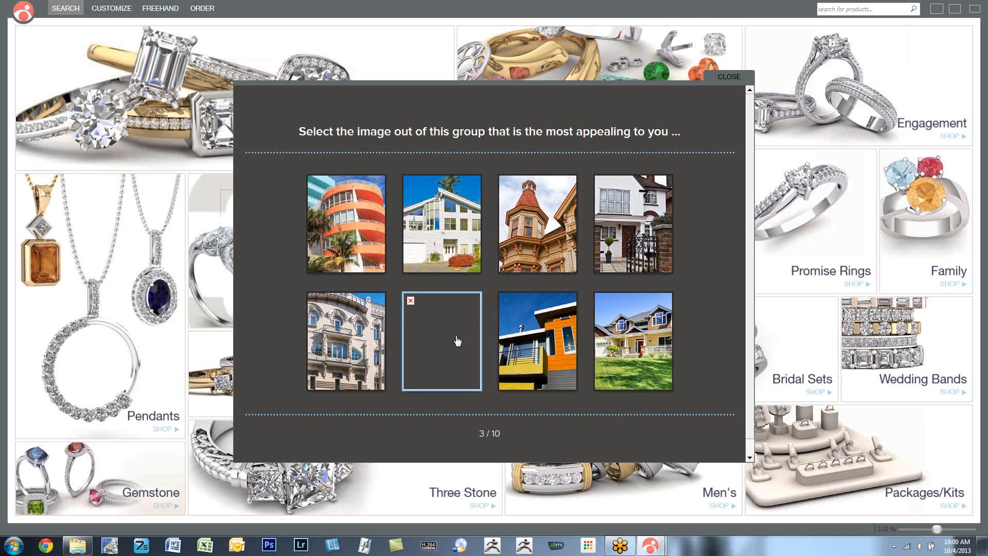
pyautogui.click(440, 222)
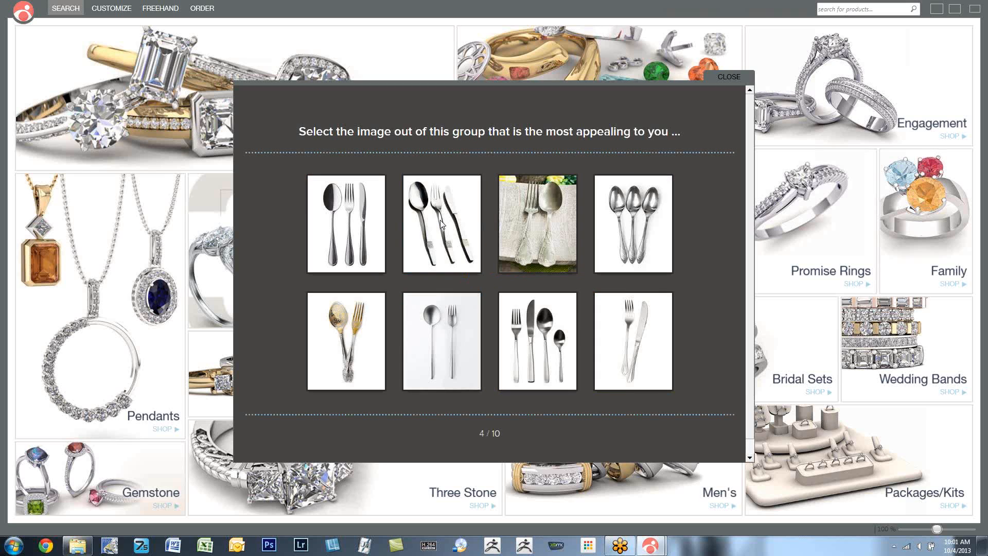
pyautogui.click(355, 220)
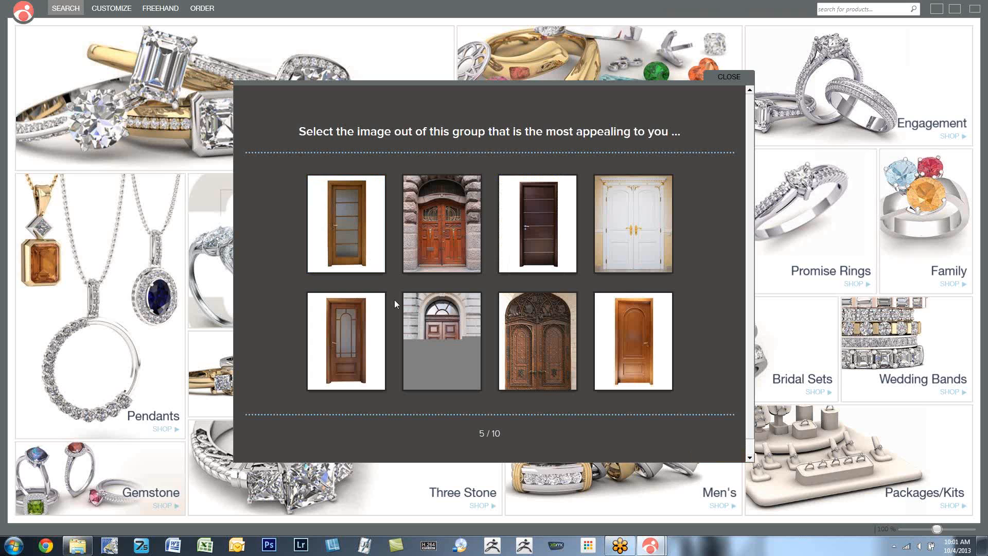
pyautogui.click(452, 242)
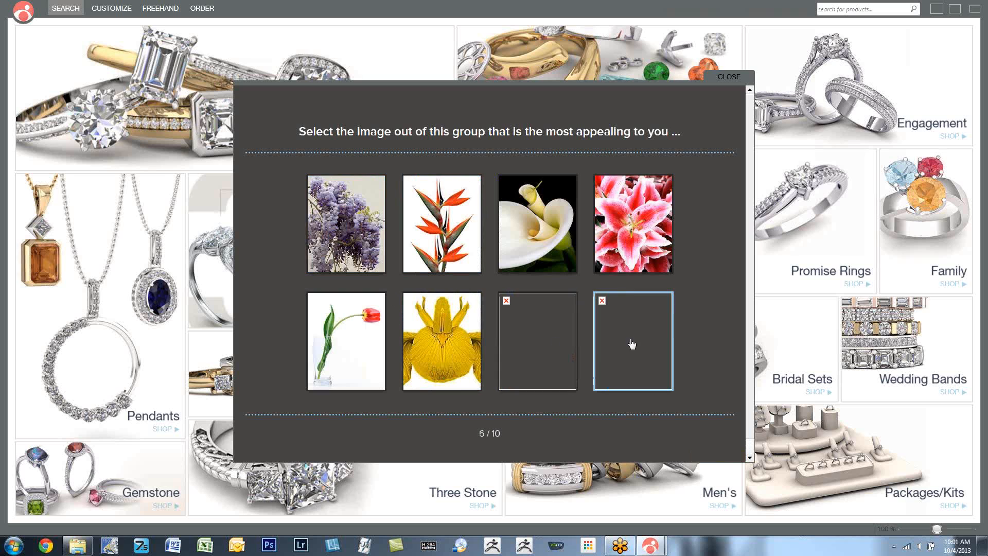
# - Answer the last five quiz questions with the pink lily, red handbag, stained-glass table lamp, red-soled black heels and harp
pyautogui.click(659, 222)
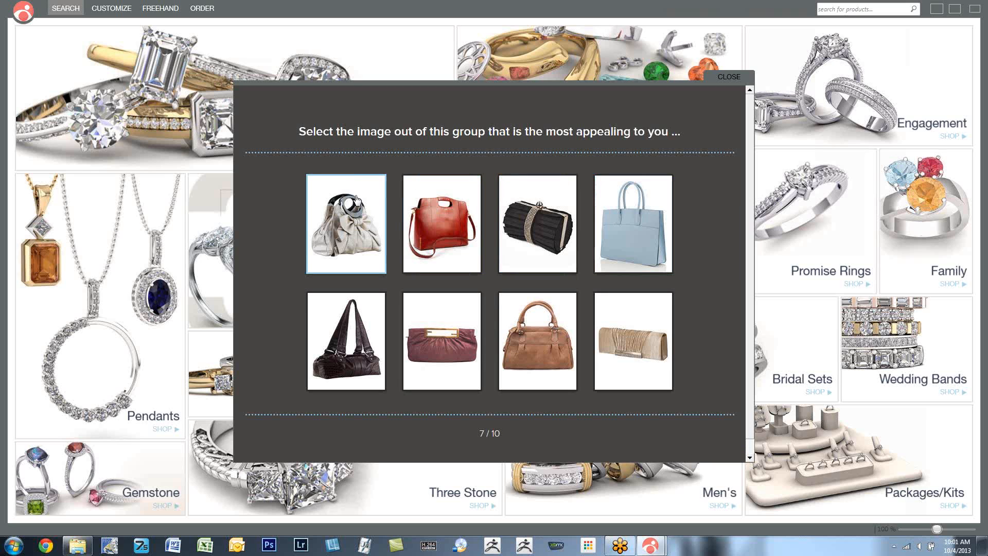
pyautogui.click(435, 241)
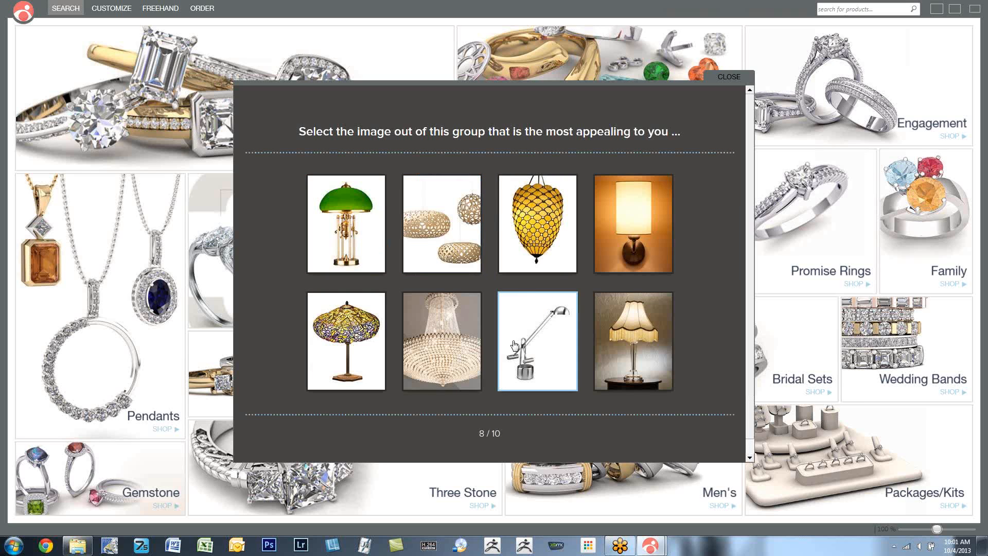
pyautogui.click(356, 340)
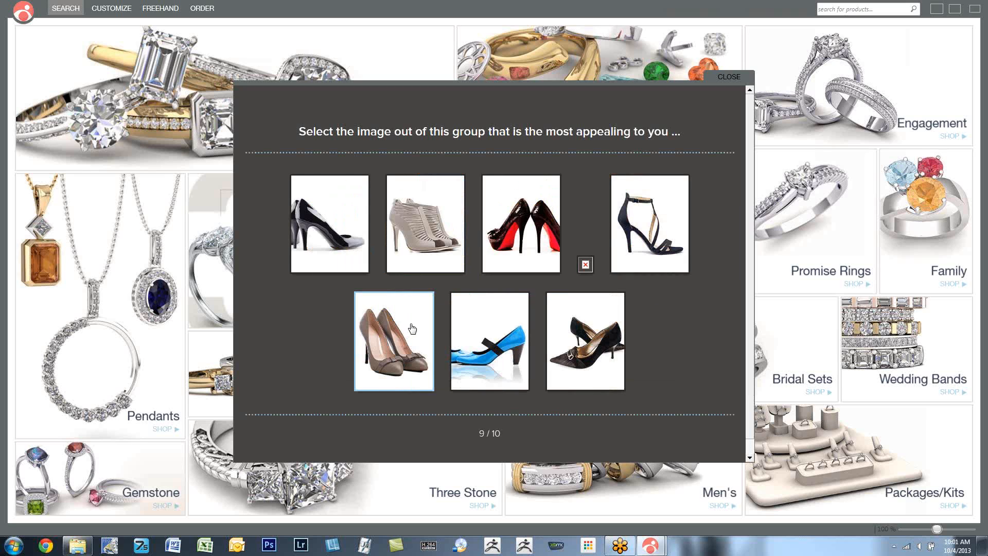
pyautogui.click(526, 247)
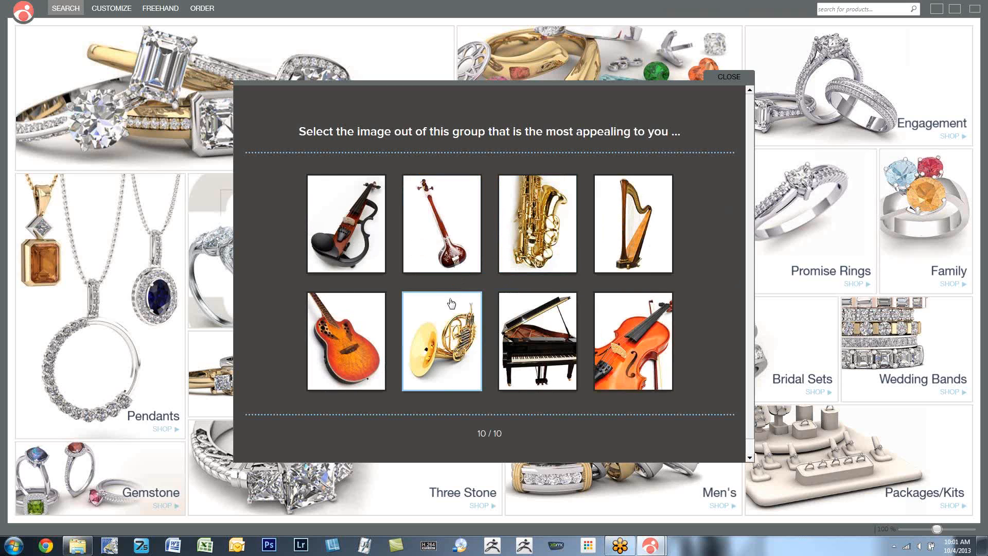
pyautogui.click(631, 227)
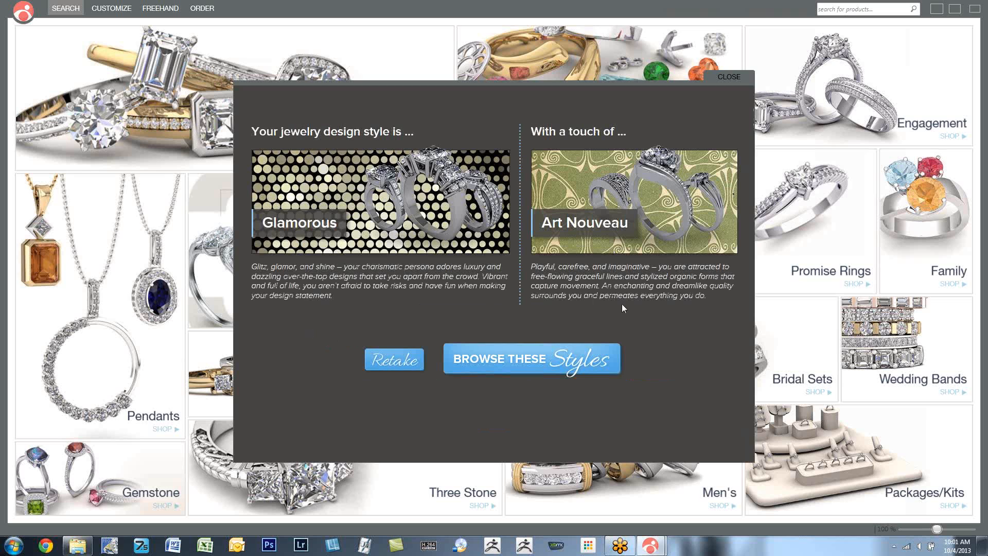
# - Open the ring designs matching the quiz's styles and look through the narrowing filters and the results
pyautogui.click(522, 359)
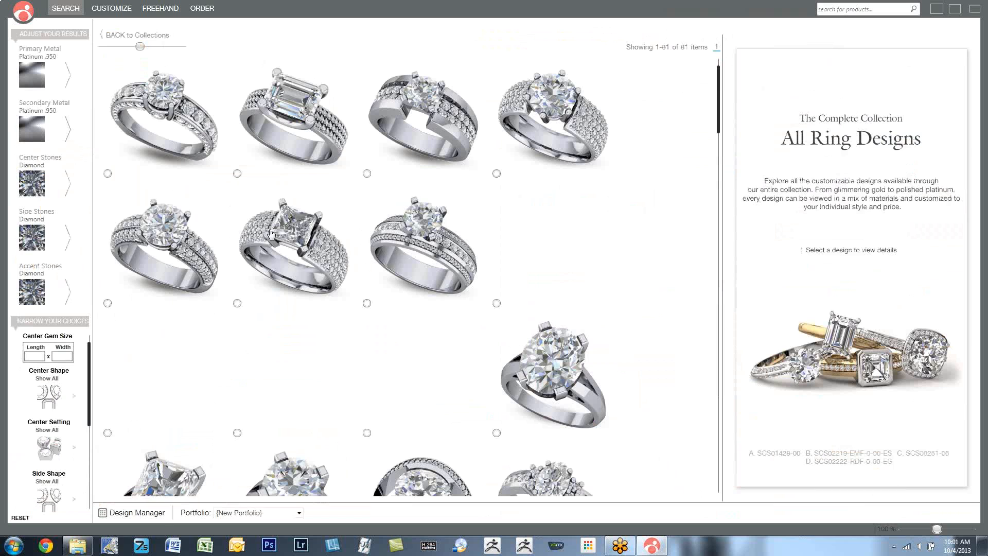
pyautogui.scroll(-2, 70, 356)
pyautogui.scroll(-2, 71, 357)
pyautogui.scroll(-1, 70, 357)
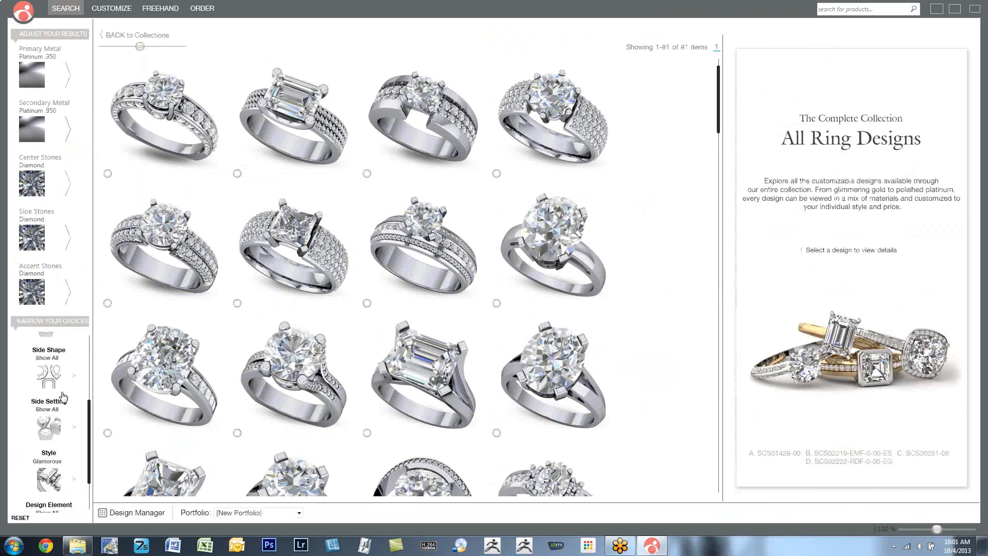
pyautogui.scroll(-1, 46, 469)
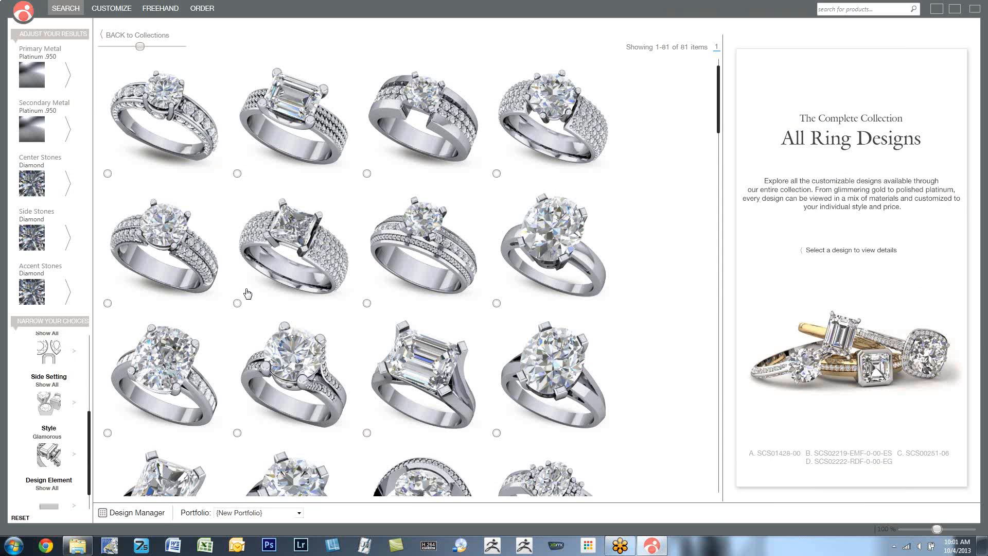
pyautogui.scroll(-3, 457, 208)
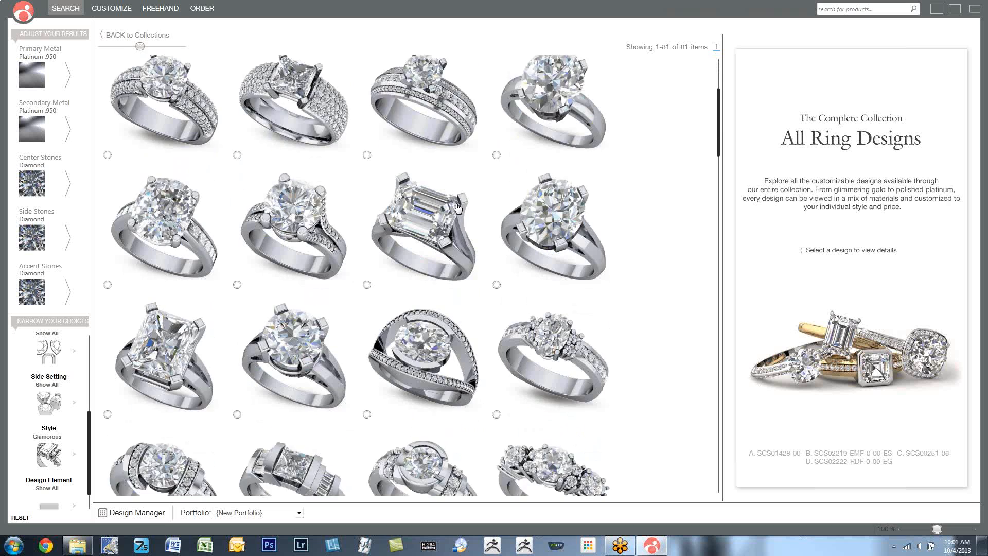
pyautogui.scroll(3, 458, 208)
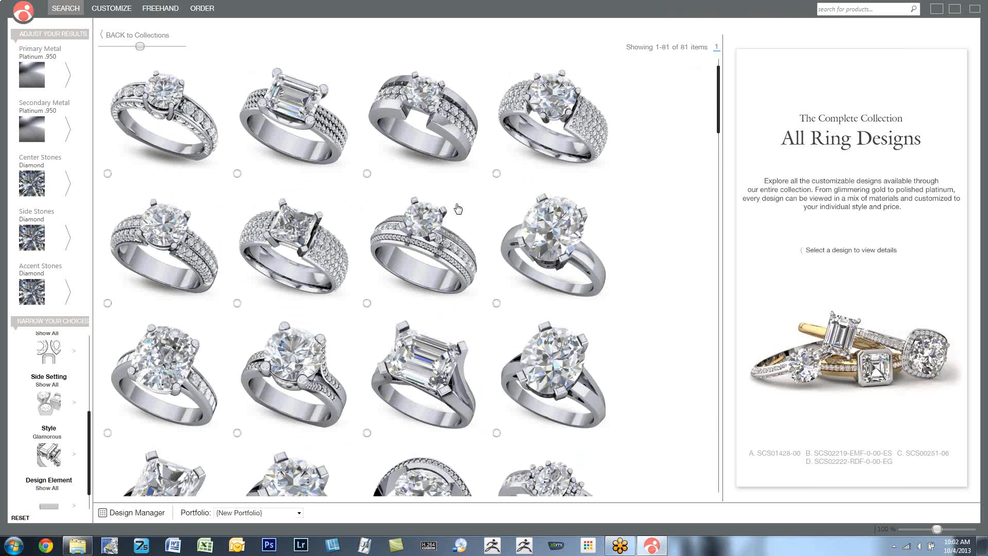
# - Mark the first ring, the wide pavé band, the graduated multi-stone ring and the curvy layered ring, and compare the four designs
pyautogui.click(107, 175)
pyautogui.click(496, 173)
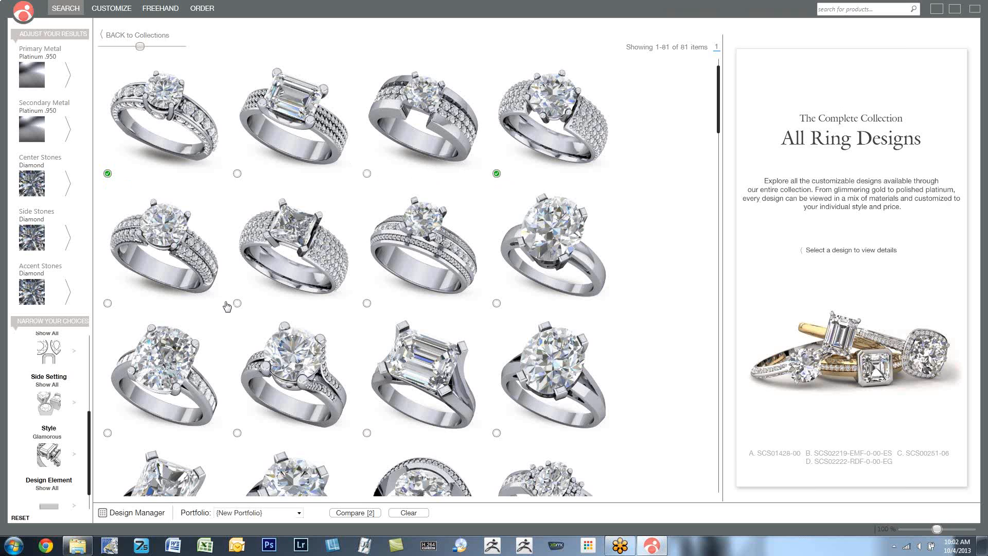
pyautogui.scroll(-1, 284, 335)
pyautogui.scroll(-5, 285, 335)
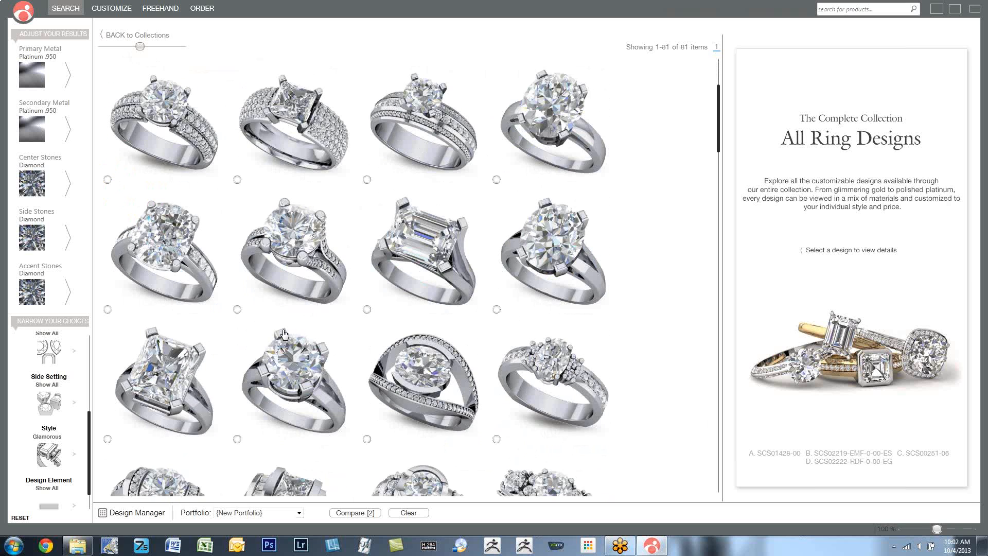
pyautogui.scroll(1, 284, 335)
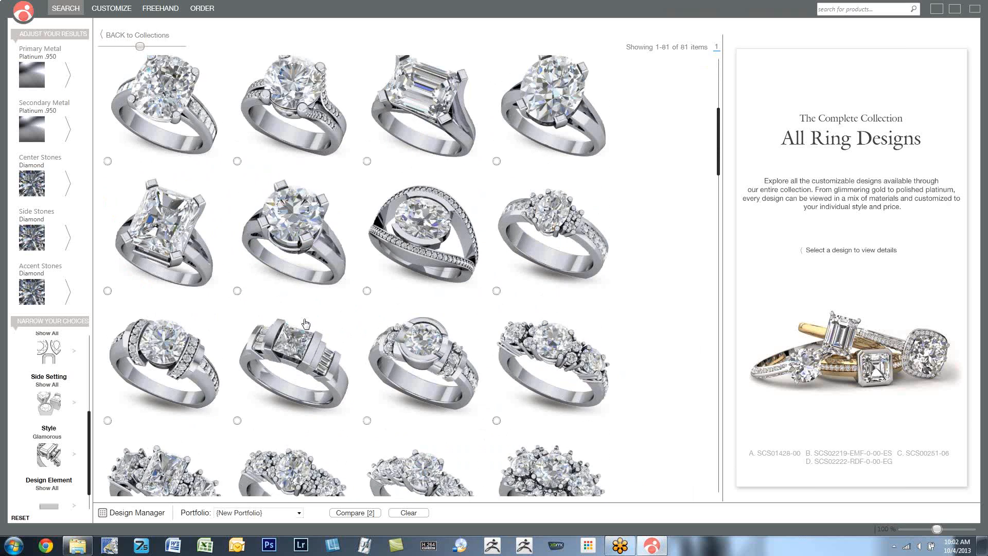
pyautogui.scroll(-3, 446, 237)
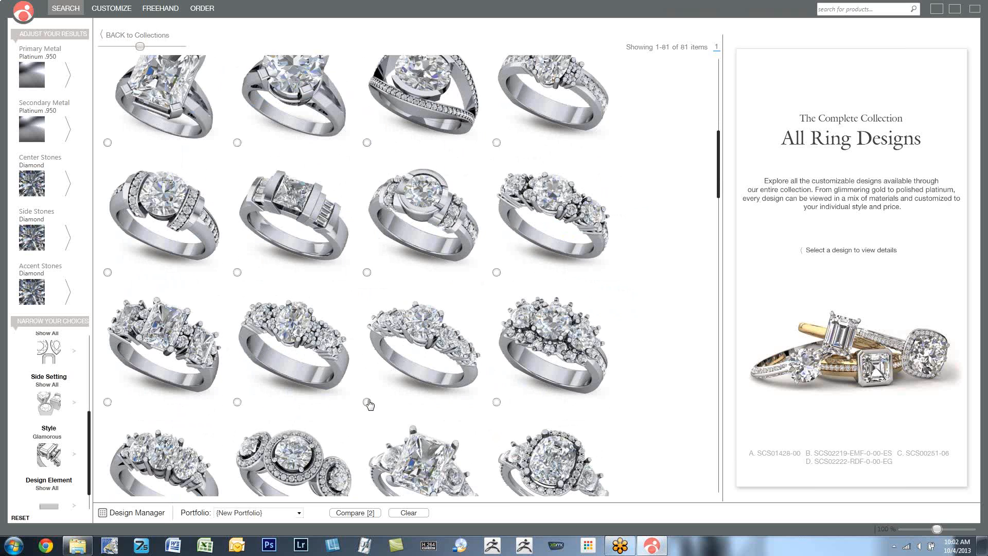
pyautogui.scroll(-4, 564, 411)
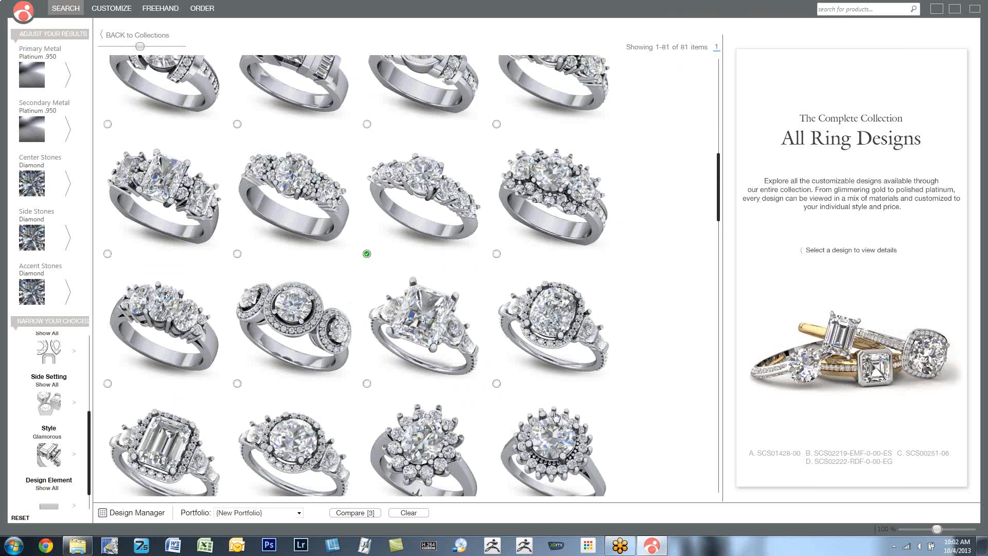
pyautogui.scroll(-4, 556, 417)
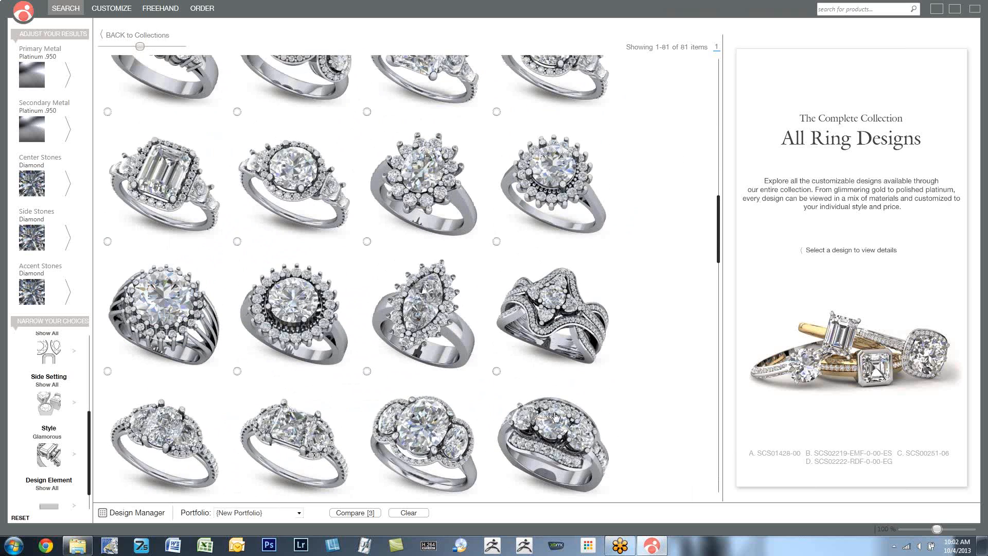
pyautogui.click(496, 370)
pyautogui.click(350, 512)
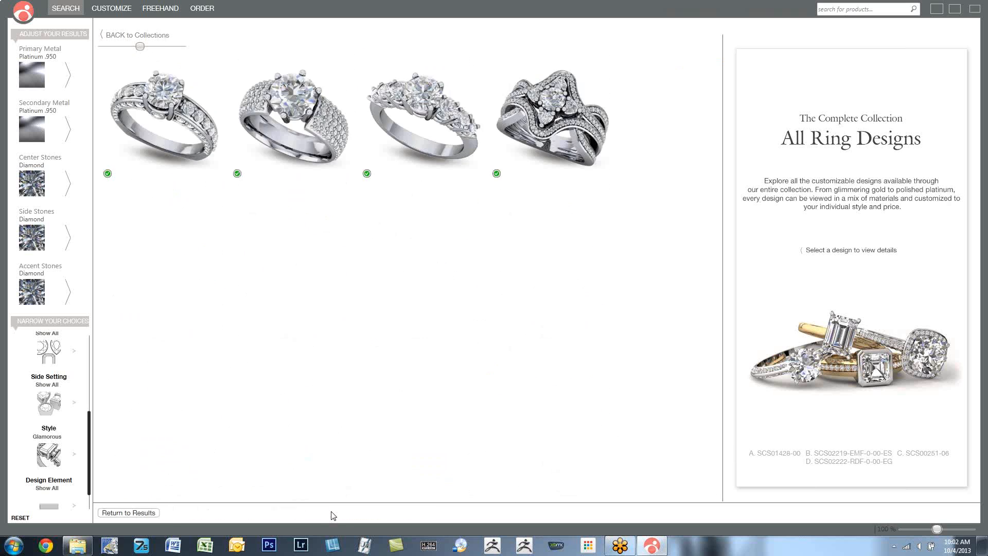
# - View the design details of the first, third and fourth compared rings, and return to the full results
pyautogui.click(163, 111)
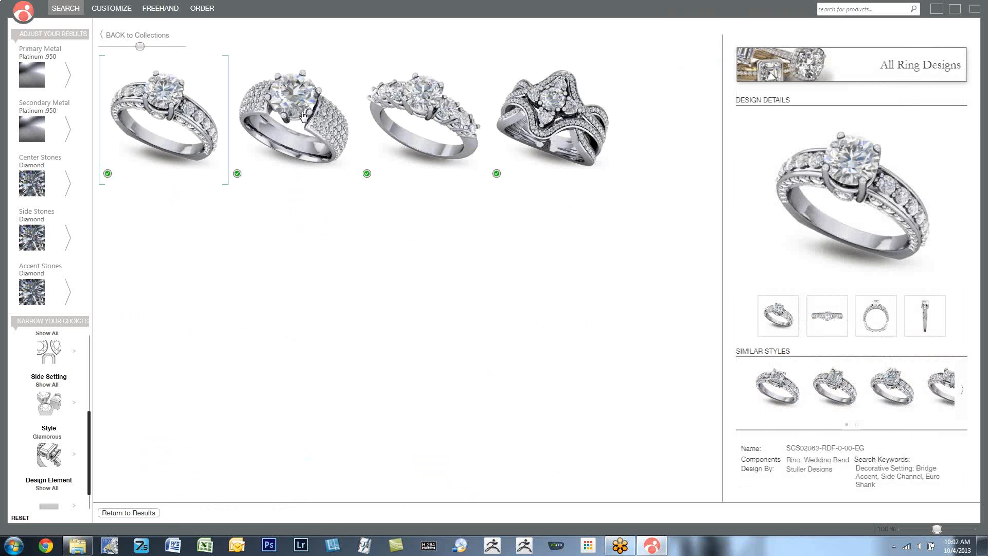
pyautogui.click(450, 100)
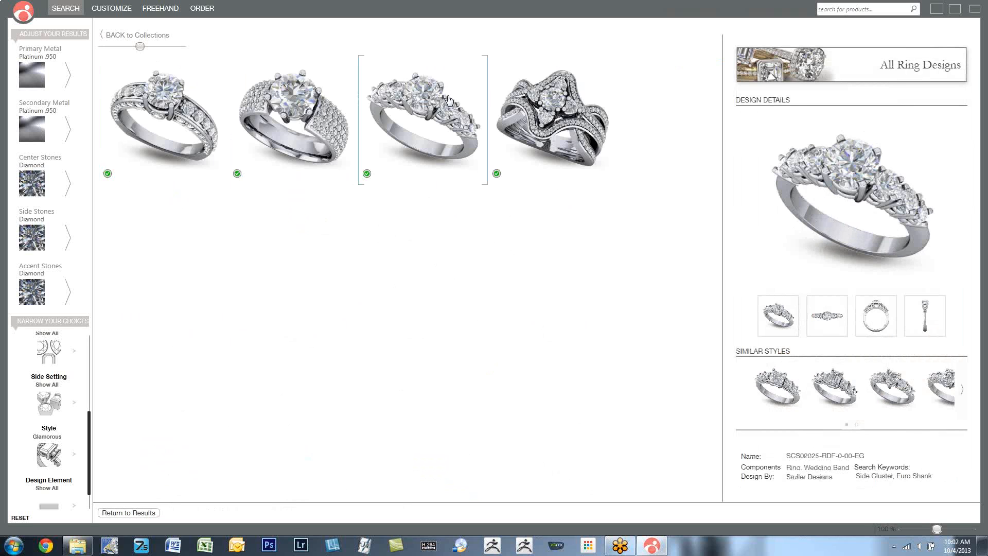
pyautogui.click(564, 110)
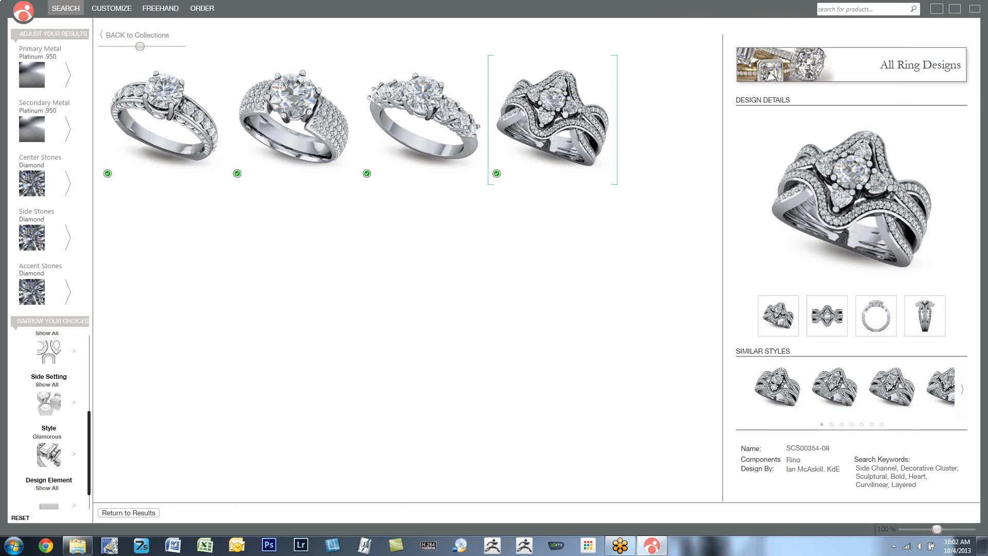
pyautogui.click(137, 513)
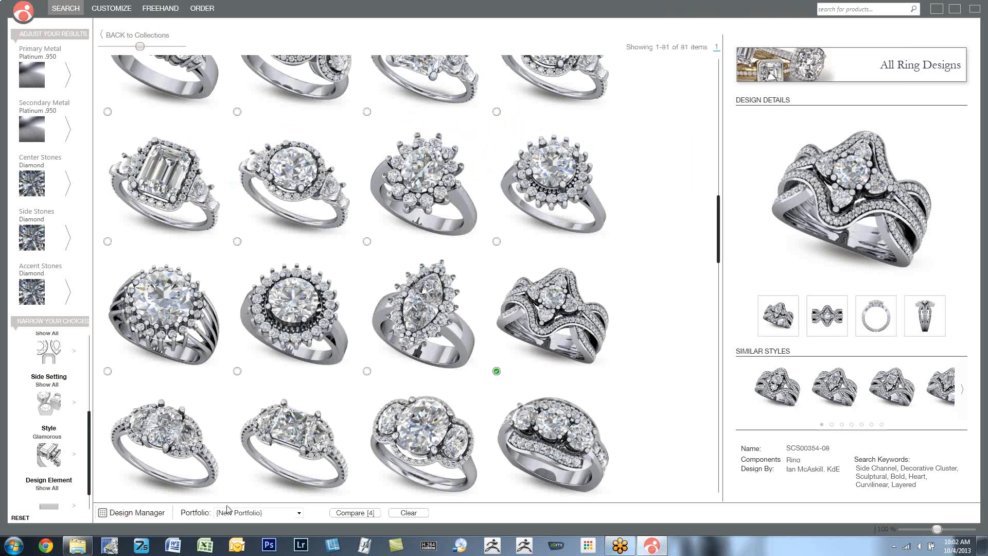
# - Name the new portfolio with the customer's first name and review its saved ring designs in the Design Manager
pyautogui.doubleClick(257, 513)
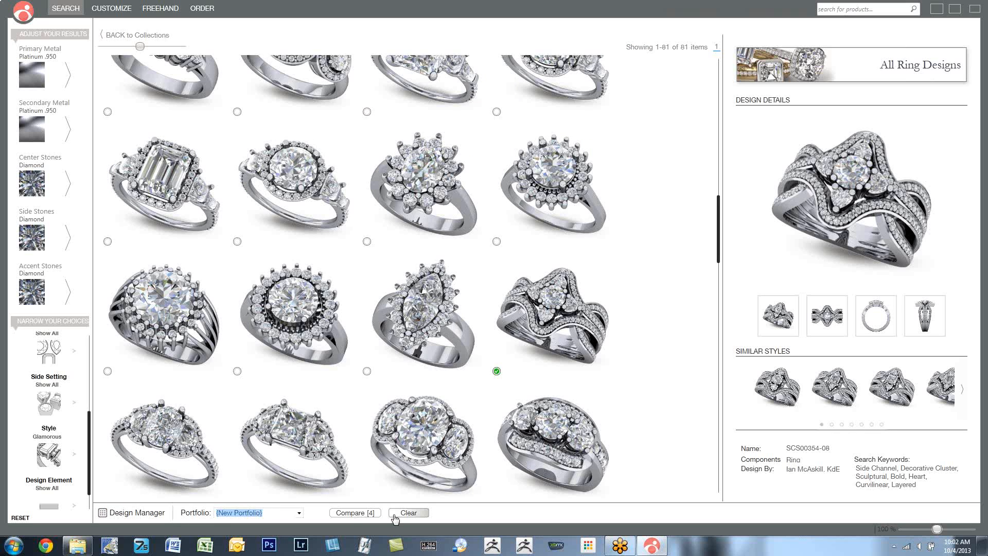
pyautogui.write('Richard')
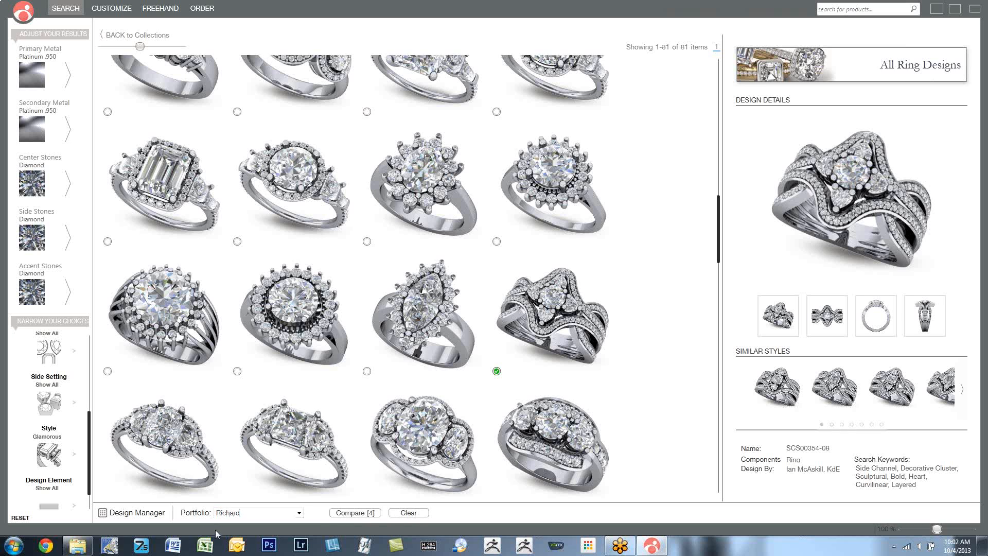
pyautogui.click(127, 511)
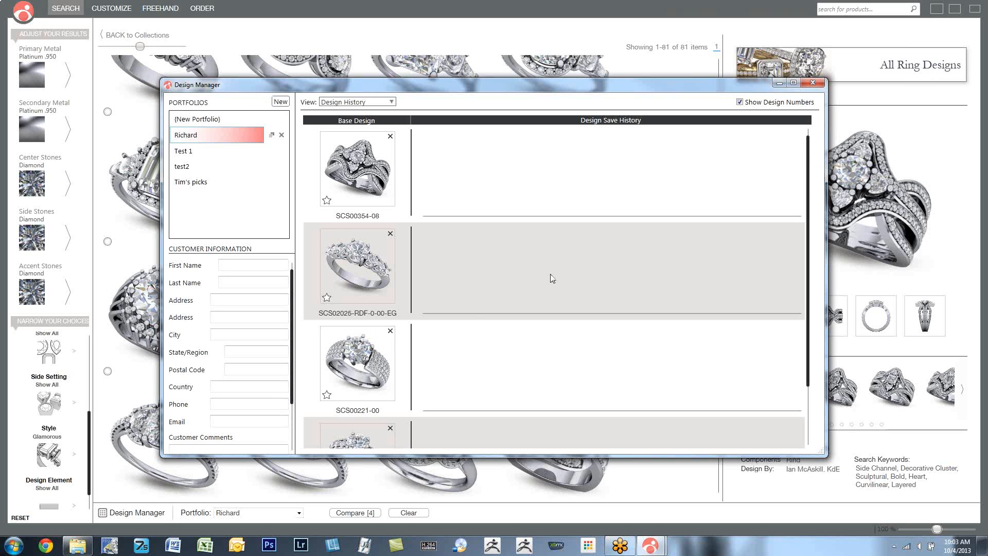
pyautogui.scroll(-3, 550, 274)
pyautogui.scroll(3, 561, 302)
pyautogui.click(812, 83)
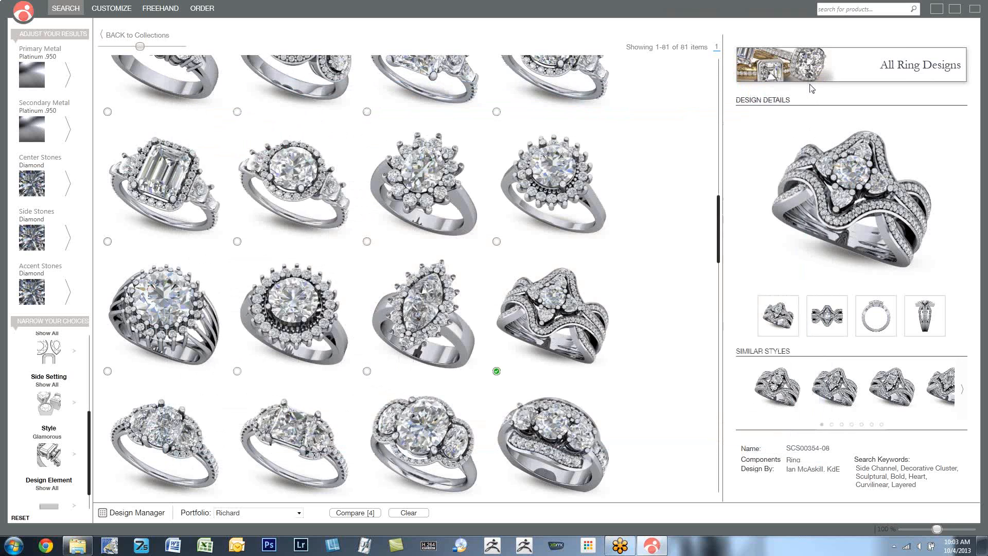
# - Return to the collections overview and open the 3C Designs collection
pyautogui.click(23, 15)
pyautogui.click(43, 37)
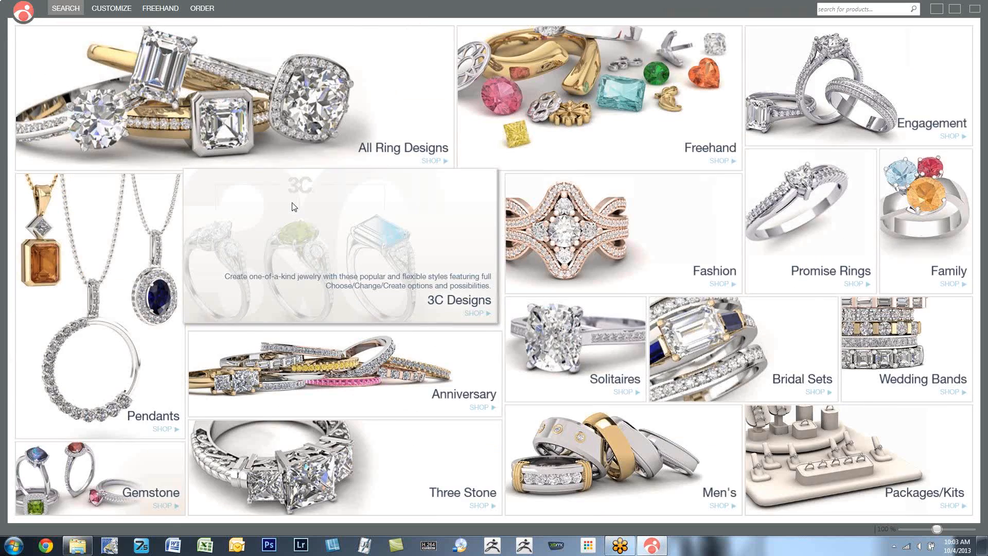
pyautogui.click(294, 206)
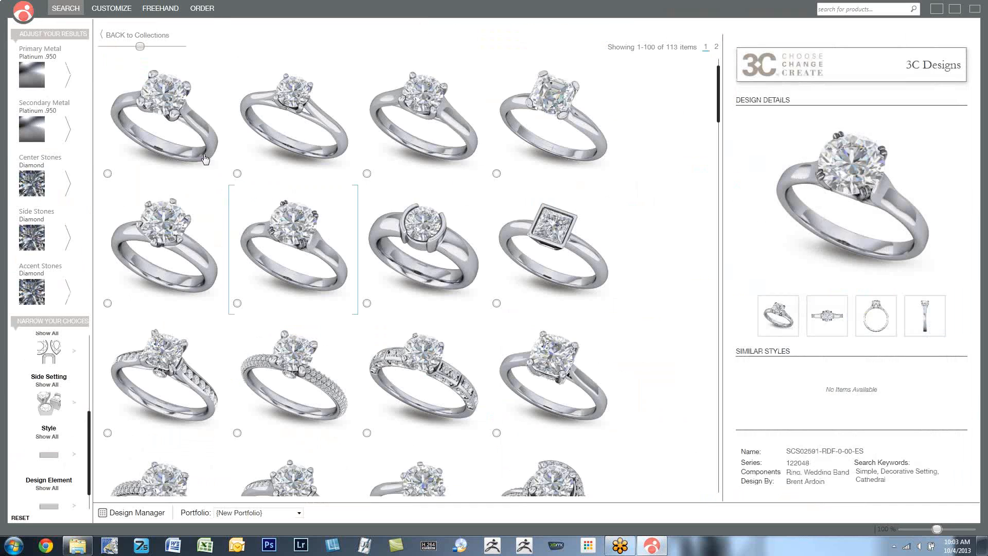
# - Mark the first, third and fourth rings, the square bezel ring and the channel-set ring, compare them, and return to the results
pyautogui.click(108, 175)
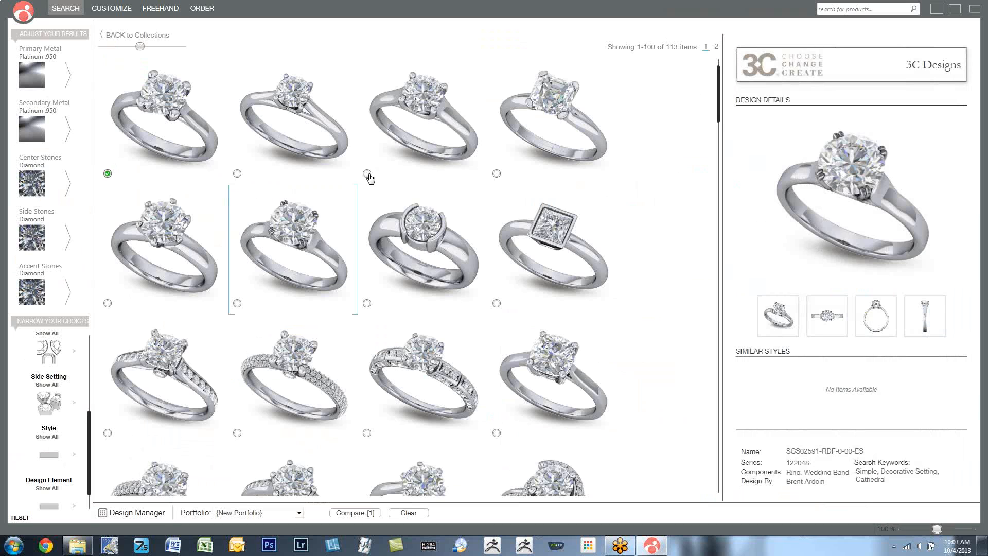
pyautogui.click(495, 175)
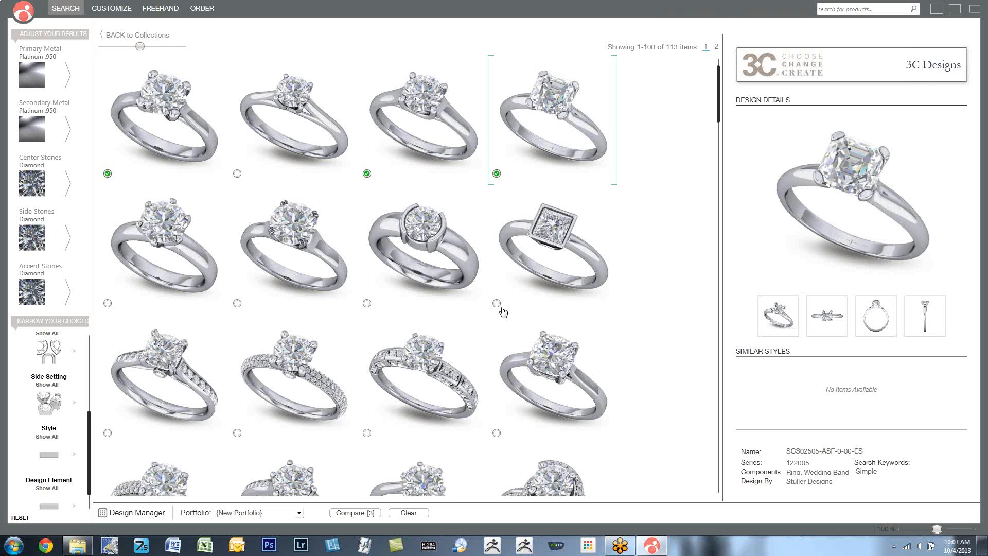
pyautogui.click(497, 304)
pyautogui.click(346, 512)
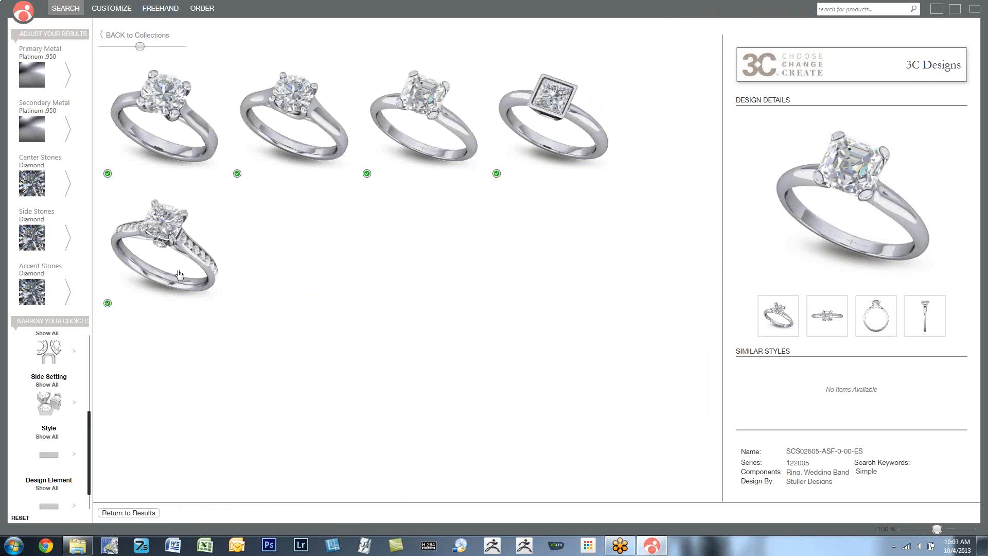
pyautogui.click(131, 512)
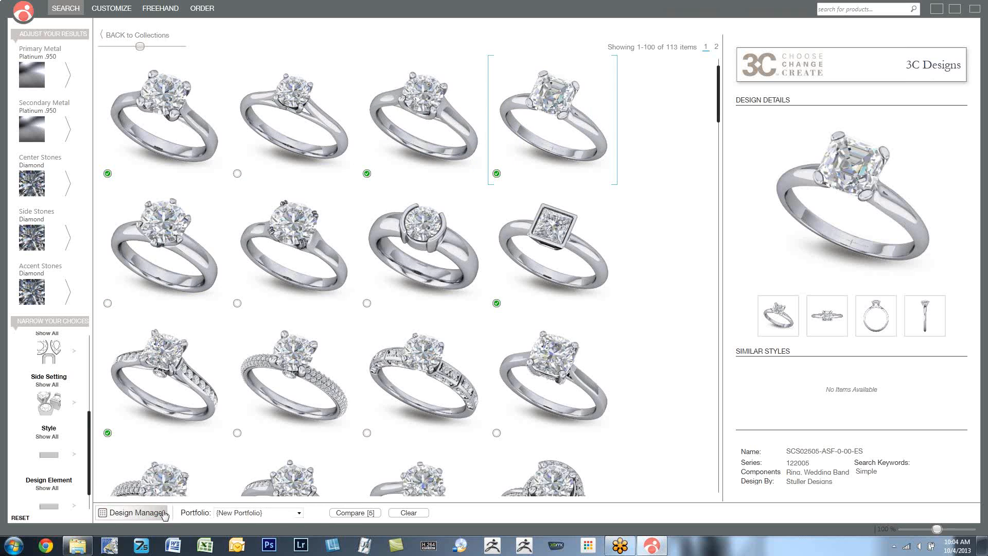
# - Name this selection's portfolio with the second customer's first name and check its saved designs in the Design Manager
pyautogui.click(255, 512)
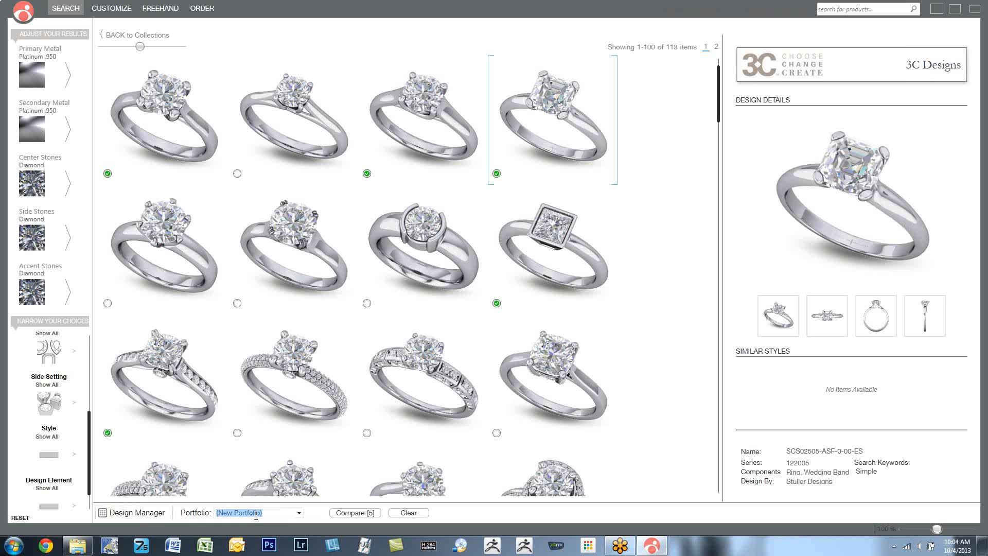
pyautogui.write('Sally')
pyautogui.click(137, 513)
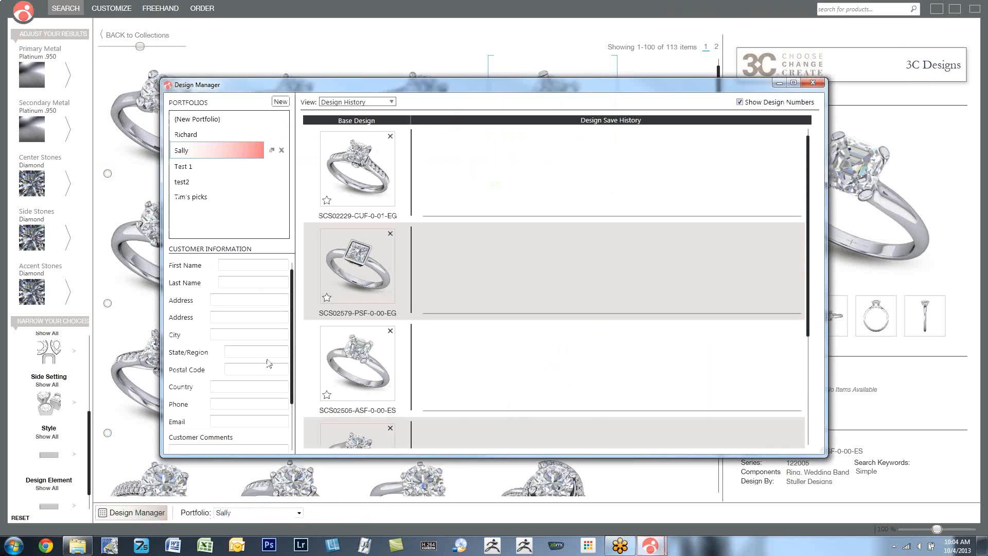
pyautogui.scroll(-3, 526, 208)
pyautogui.scroll(2, 526, 208)
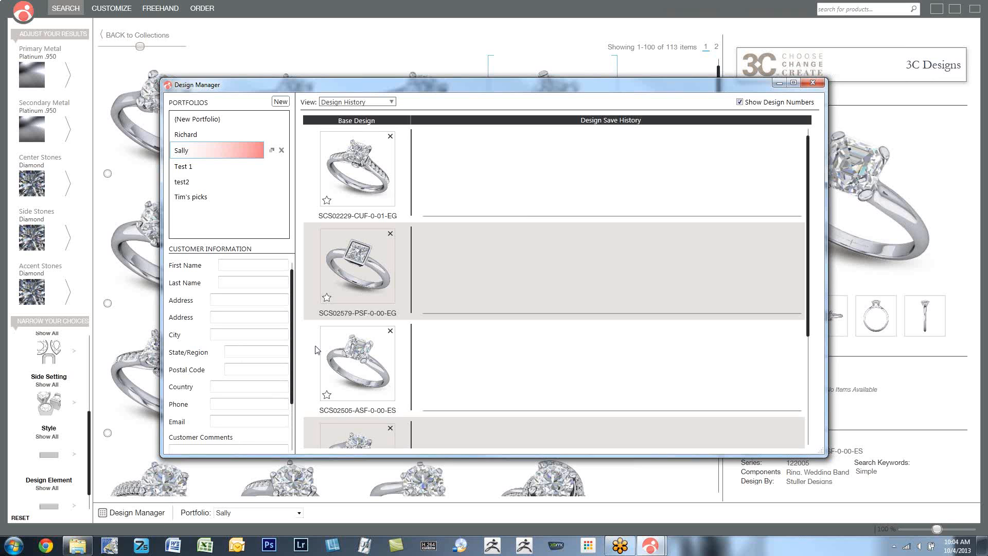
pyautogui.click(818, 85)
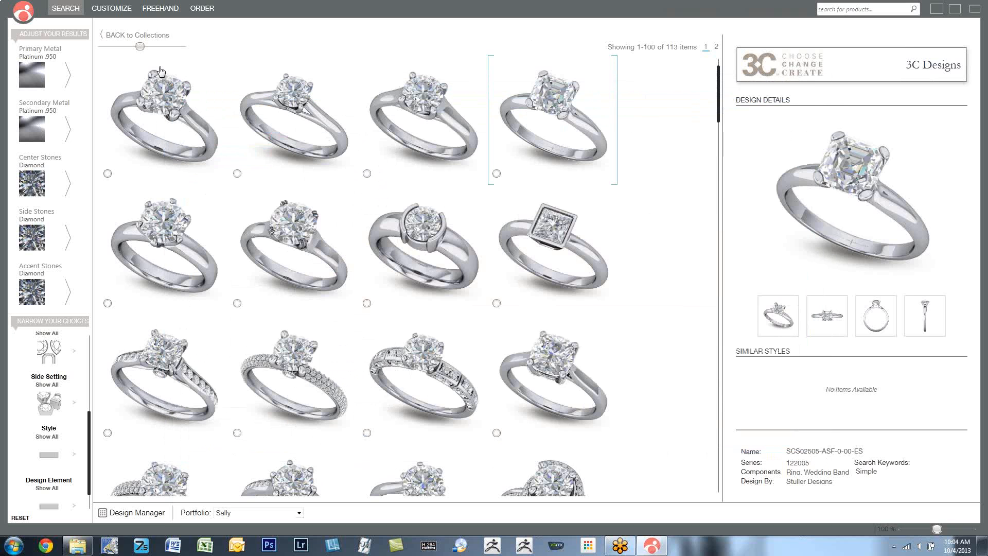
# - Open the portfolio's cushion-cut ring with the channel-set shank for customizing
pyautogui.click(123, 14)
pyautogui.click(298, 512)
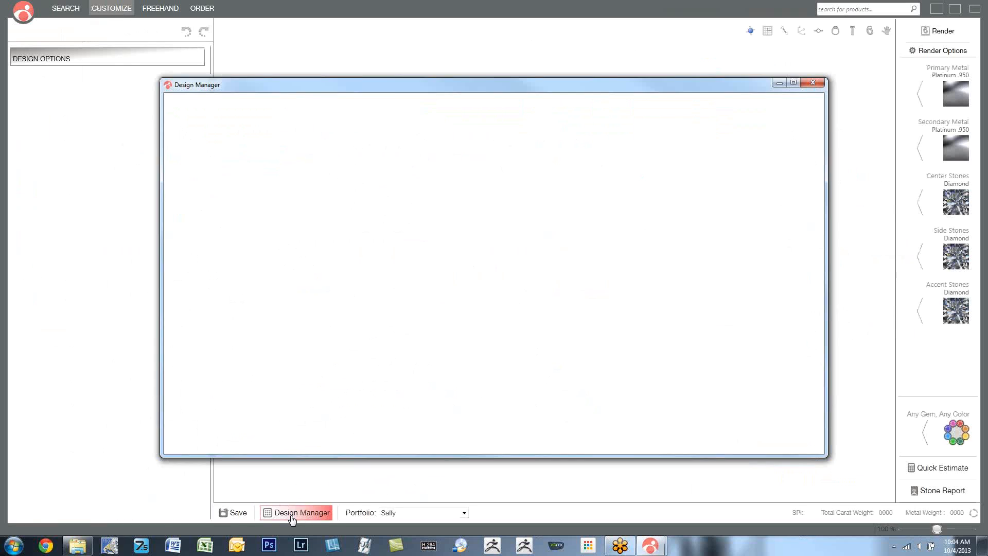
pyautogui.doubleClick(376, 180)
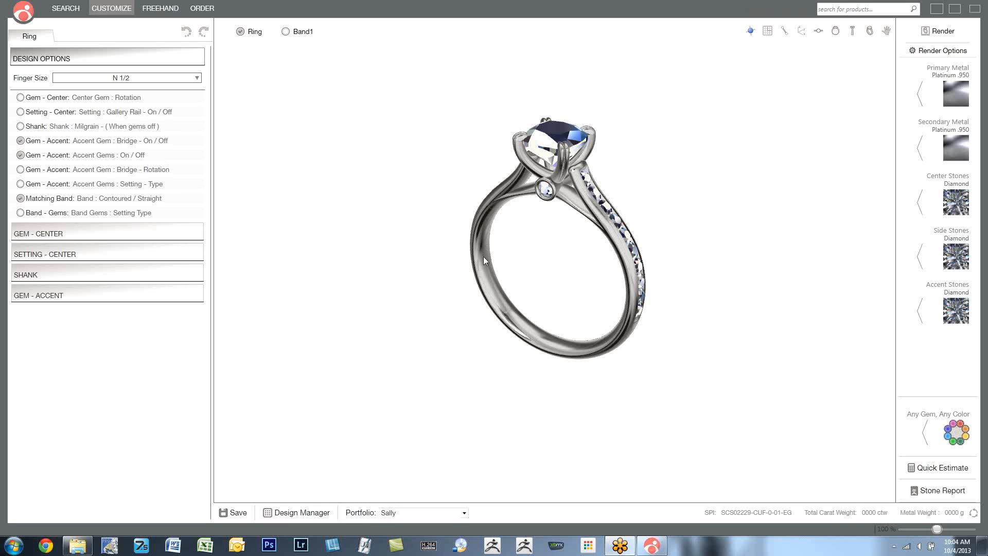
# - Change the center gem's shape to the square princess cut and view the ring from above
pyautogui.moveTo(483, 260)
pyautogui.mouseDown()
pyautogui.moveTo(443, 254)
pyautogui.moveTo(463, 216)
pyautogui.moveTo(517, 319)
pyautogui.moveTo(415, 187)
pyautogui.moveTo(481, 220)
pyautogui.moveTo(479, 254)
pyautogui.mouseUp()
pyautogui.scroll(2, 569, 202)
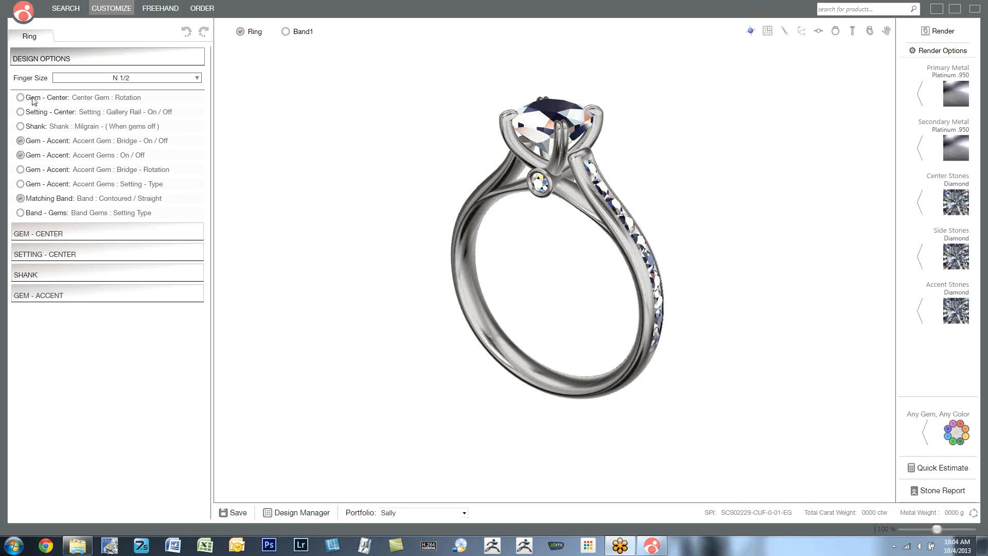
pyautogui.click(58, 234)
pyautogui.click(123, 278)
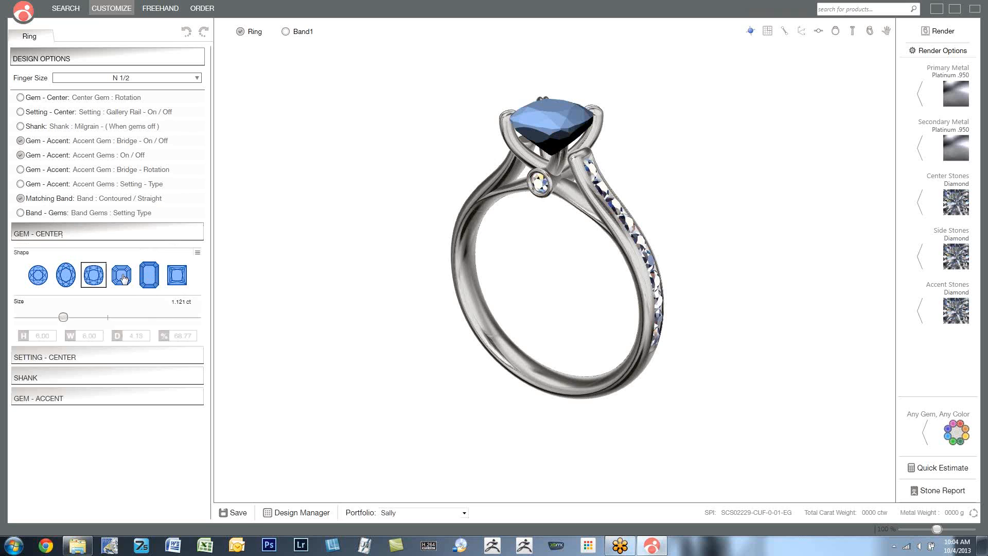
pyautogui.click(176, 276)
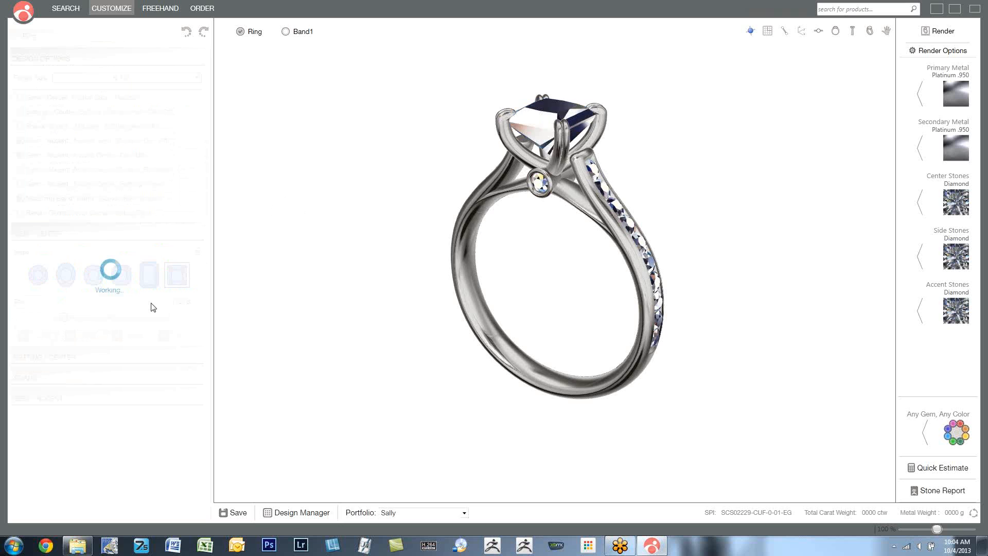
pyautogui.moveTo(414, 168); pyautogui.dragTo(410, 209)
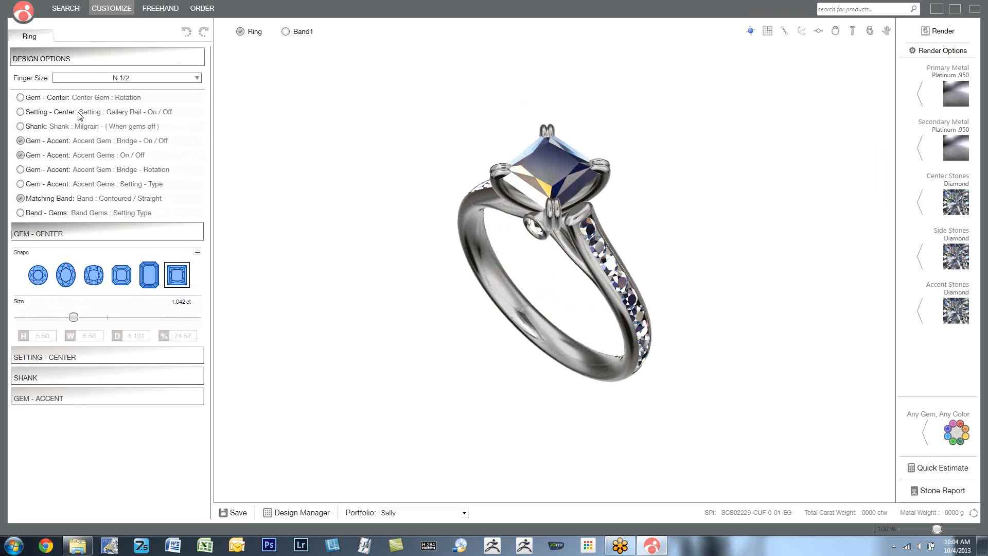
# - Try the center gem rotation and the center setting's gallery rail, switching each option back off
pyautogui.click(24, 100)
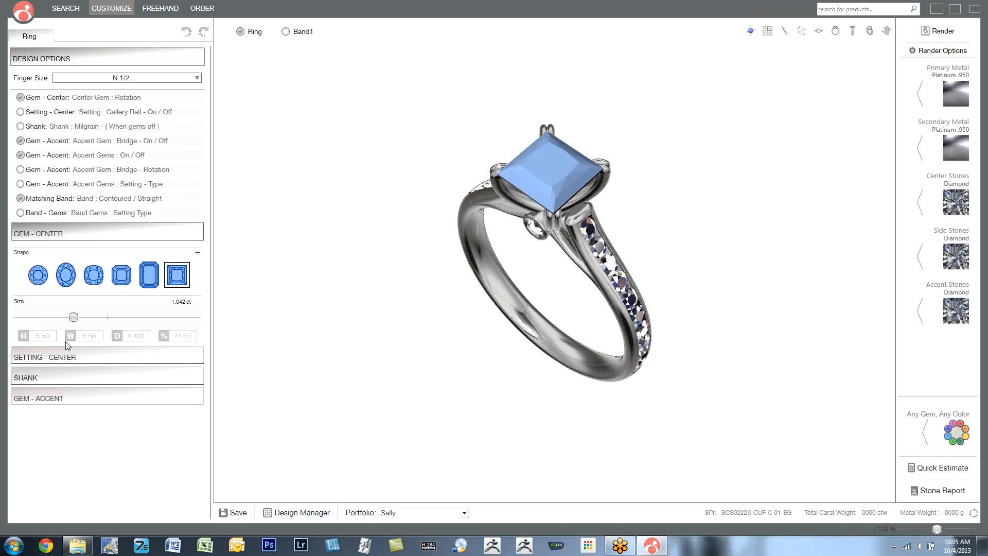
pyautogui.click(21, 98)
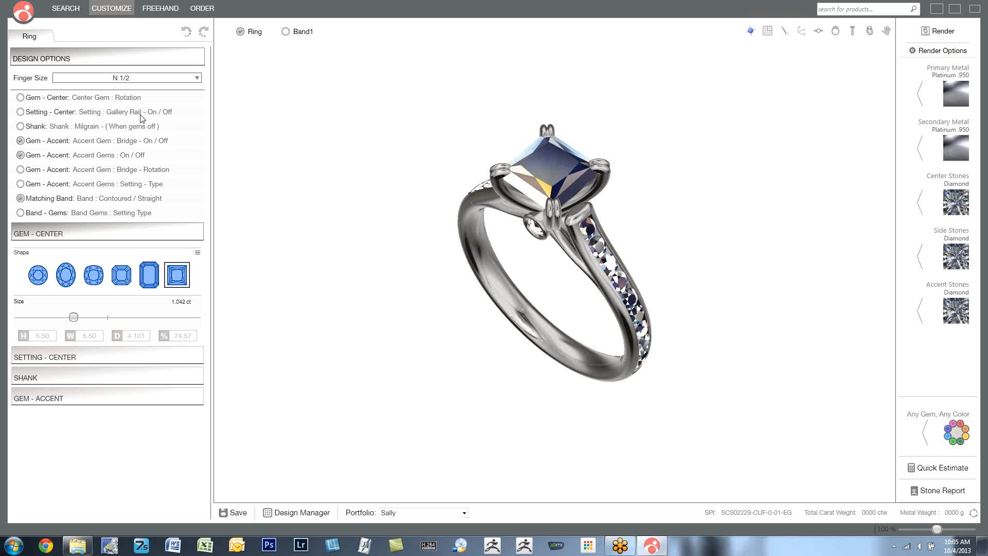
pyautogui.click(21, 112)
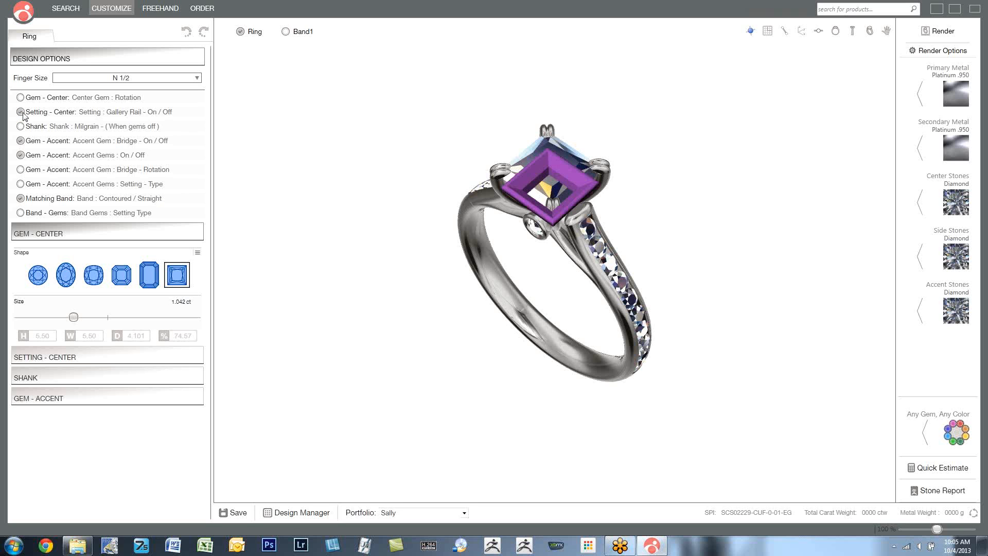
pyautogui.moveTo(330, 218); pyautogui.dragTo(361, 188, button='right')
pyautogui.scroll(4, 361, 192)
pyautogui.click(20, 112)
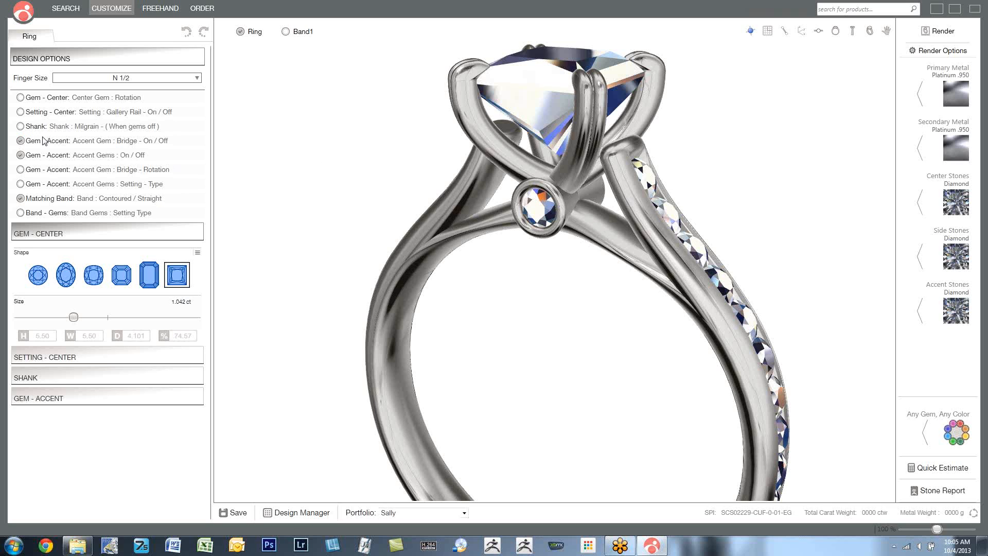
# - Turn off the bridge accent gem and the accent gems along the ring's shank
pyautogui.click(20, 141)
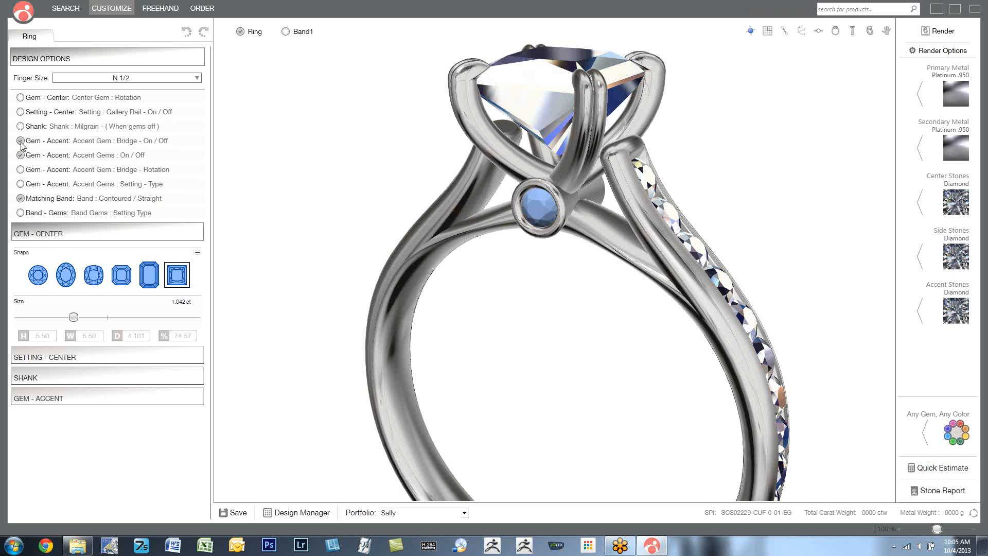
pyautogui.click(20, 142)
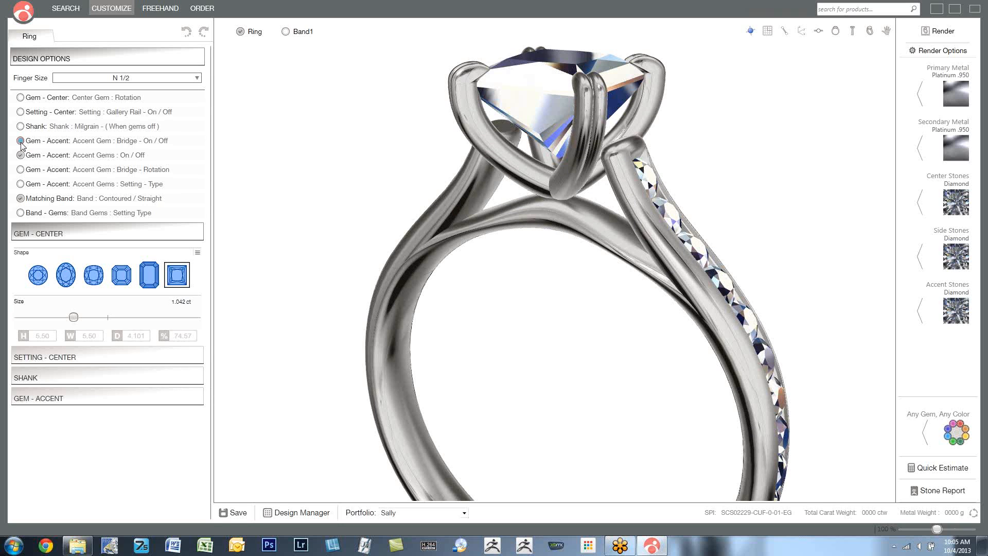
pyautogui.click(21, 154)
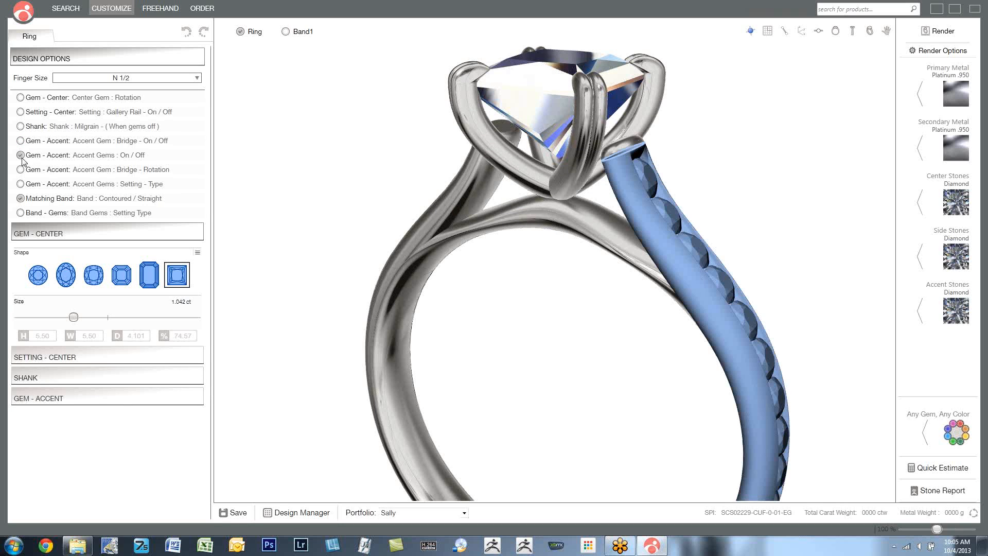
pyautogui.click(21, 155)
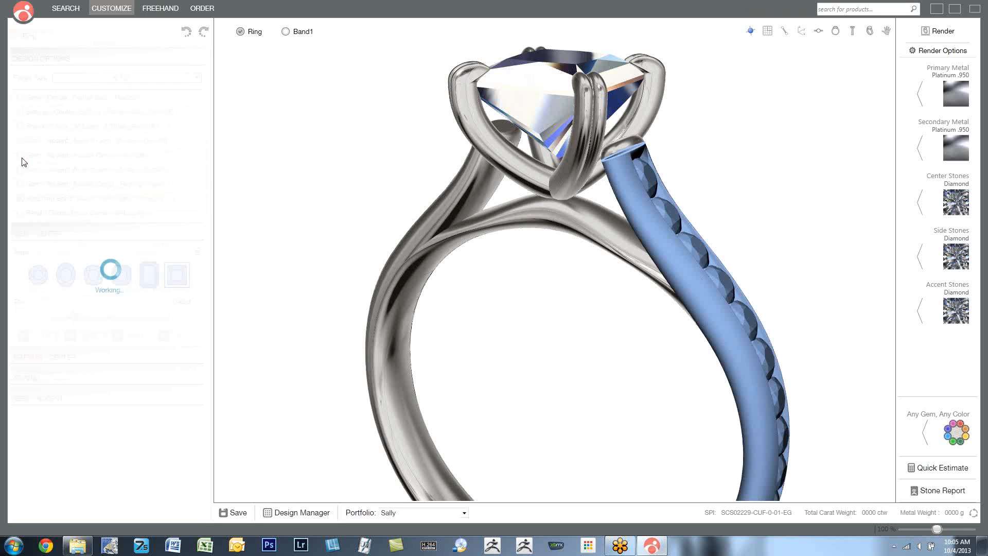
pyautogui.moveTo(596, 267); pyautogui.dragTo(559, 268, button='right')
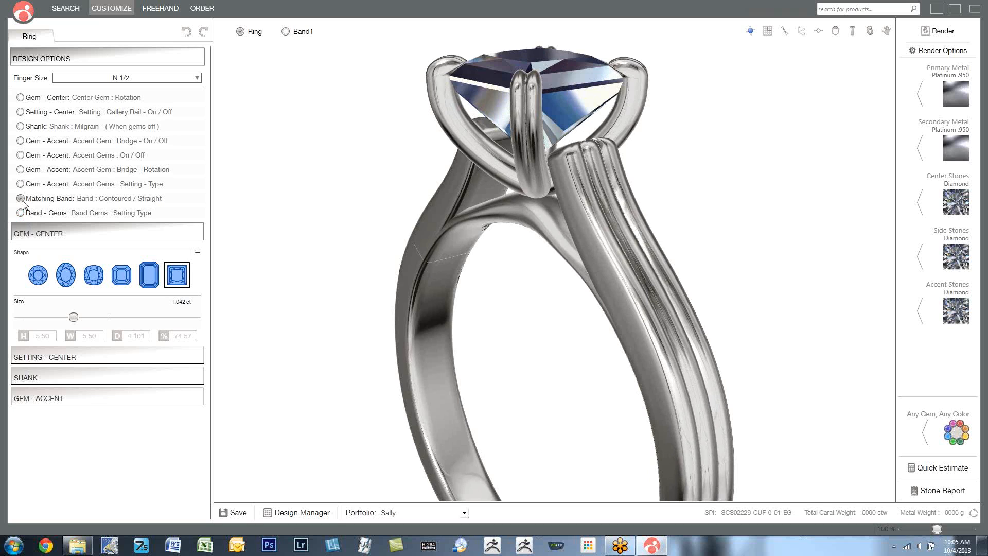
# - Add the matching band Band1 beside the ring and turn the shank's accent gems back on
pyautogui.click(285, 34)
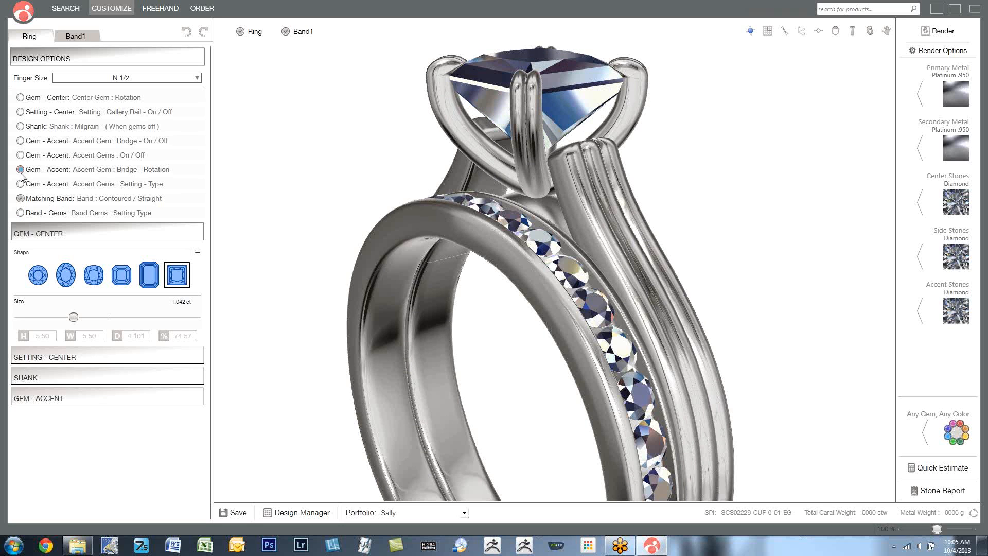
pyautogui.click(21, 155)
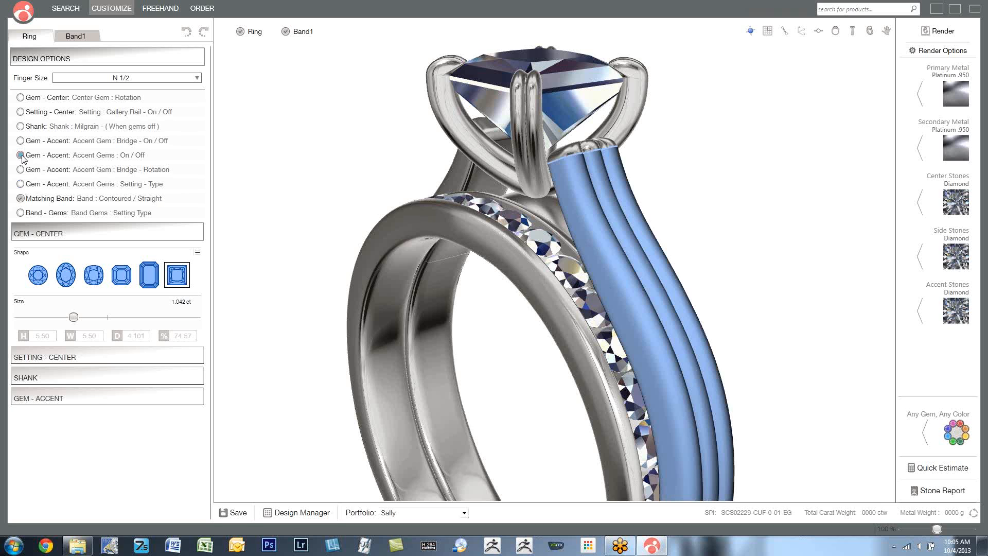
pyautogui.click(21, 155)
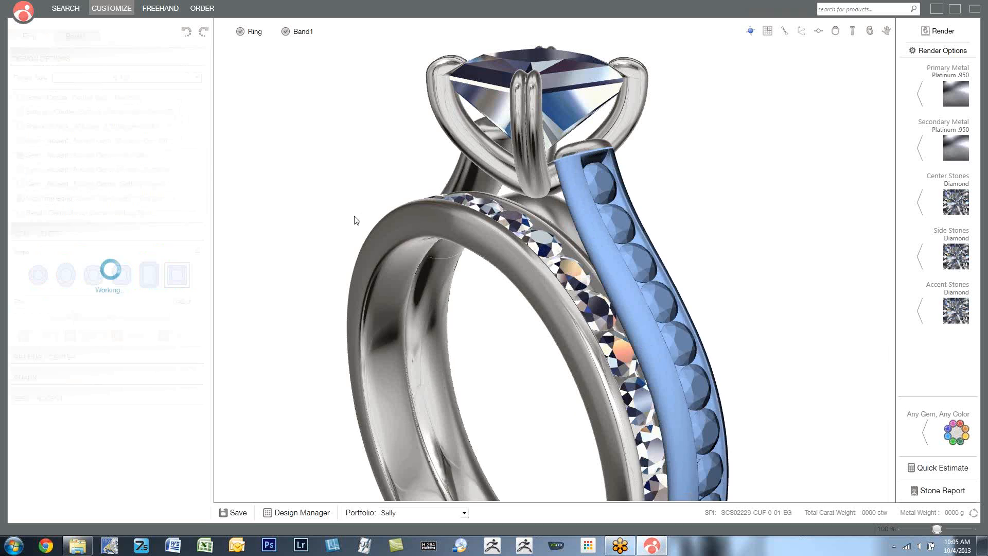
# - Try the matching band's alternative contoured/straight form in close-up and switch it back
pyautogui.moveTo(315, 211); pyautogui.dragTo(465, 195)
pyautogui.scroll(5, 465, 193)
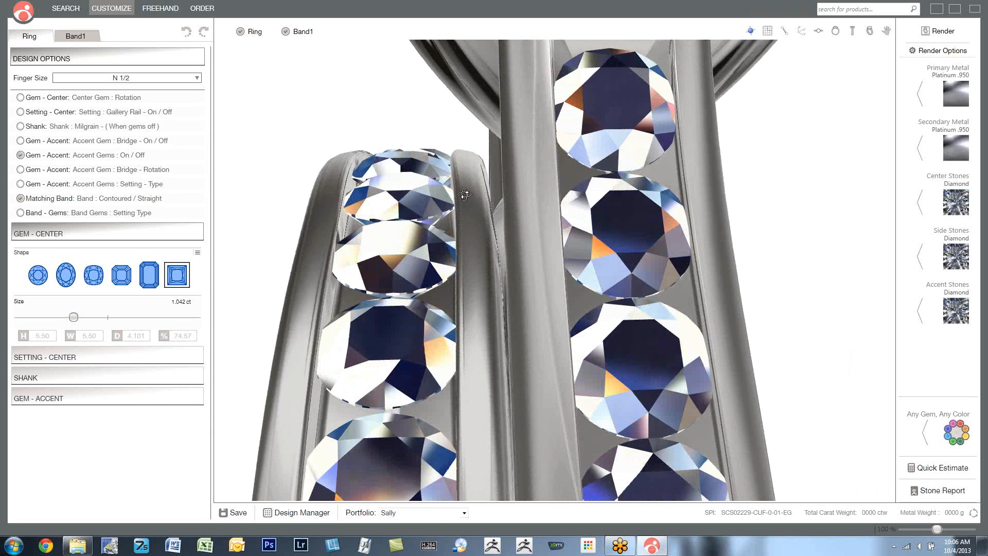
pyautogui.click(21, 199)
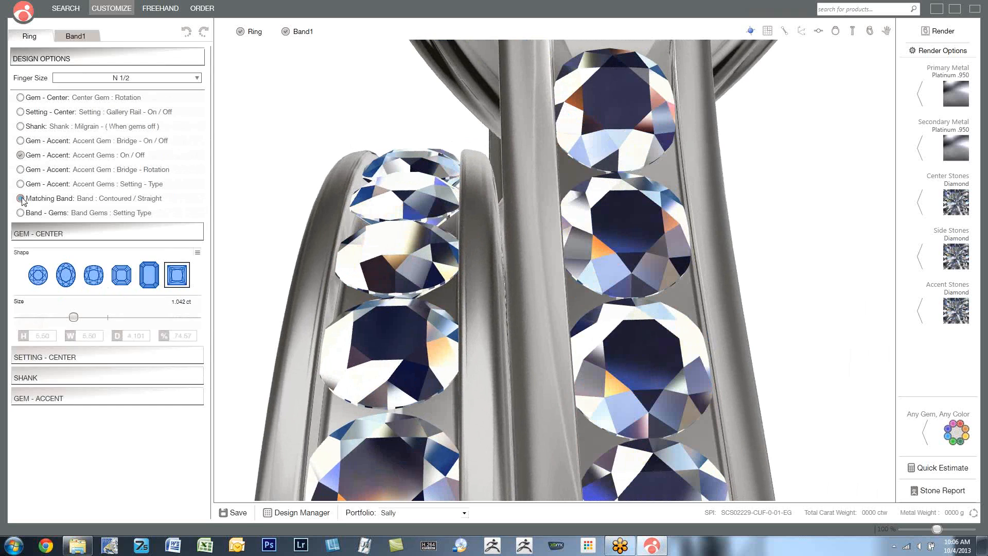
pyautogui.click(21, 198)
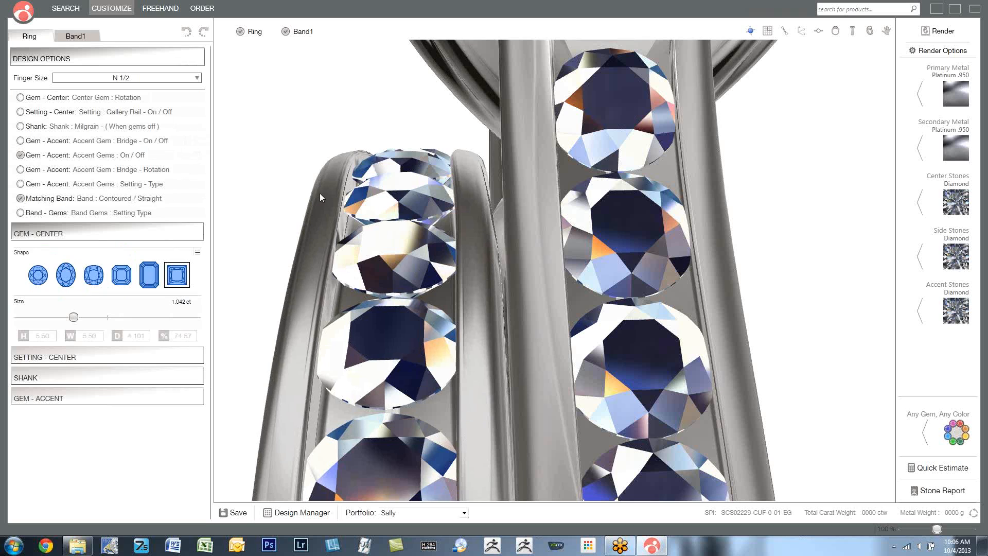
# - Change the setting type of the matching band's gems and the ring's accent gems to beads between the stones
pyautogui.click(21, 213)
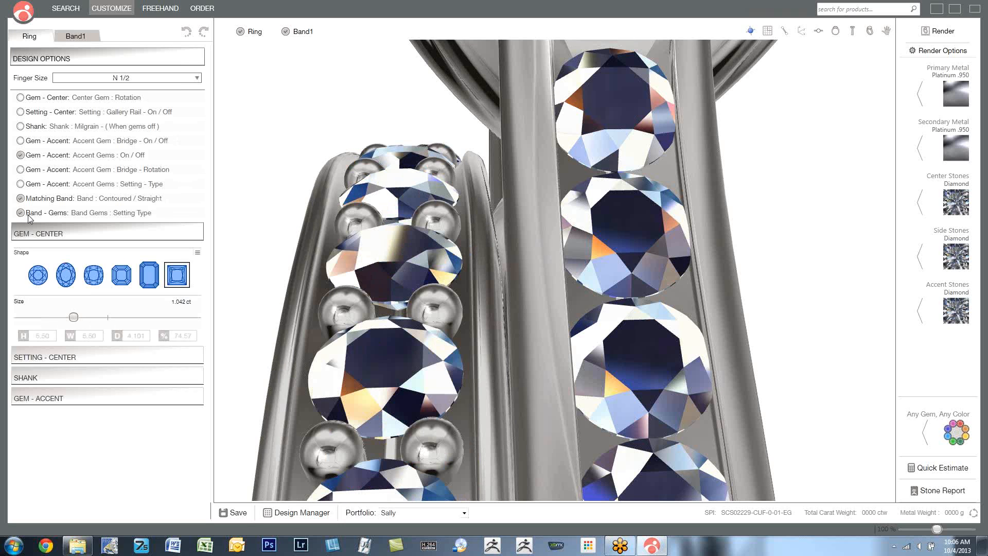
pyautogui.click(21, 184)
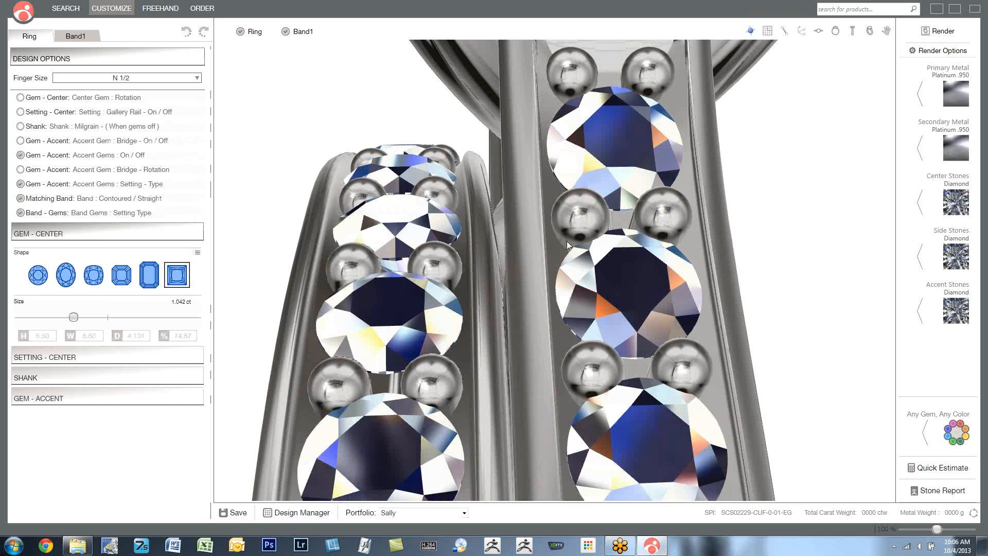
# - Take the matching band Band1 out of the view and save the ring design to the current portfolio
pyautogui.moveTo(566, 240); pyautogui.dragTo(457, 233, button='right')
pyautogui.scroll(-4, 533, 233)
pyautogui.scroll(-4, 453, 224)
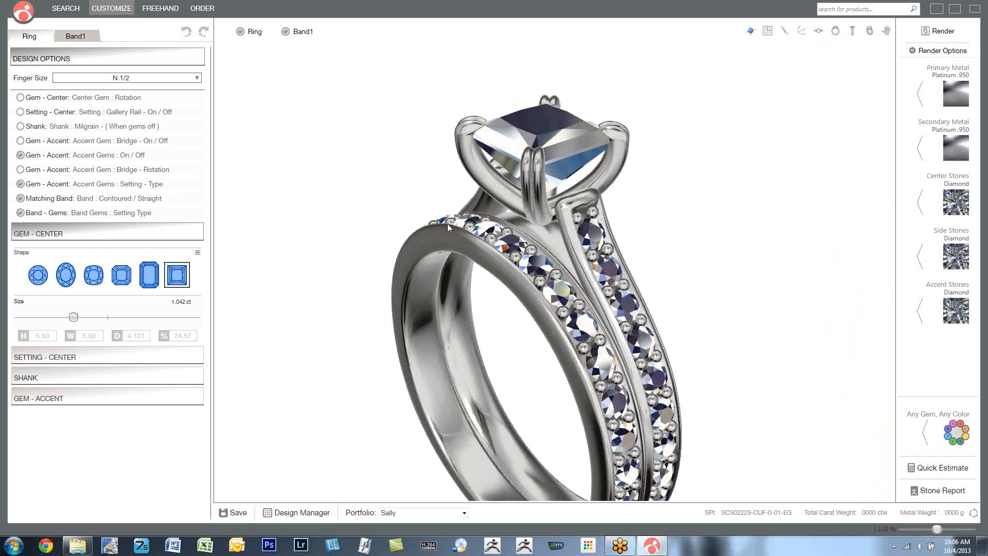
pyautogui.scroll(-3, 446, 223)
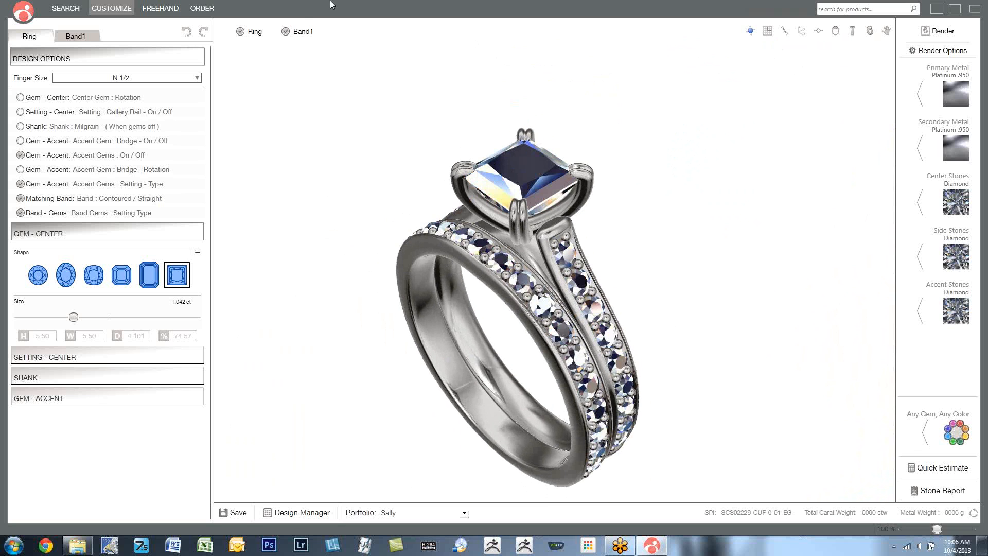
pyautogui.click(286, 32)
pyautogui.scroll(2, 399, 171)
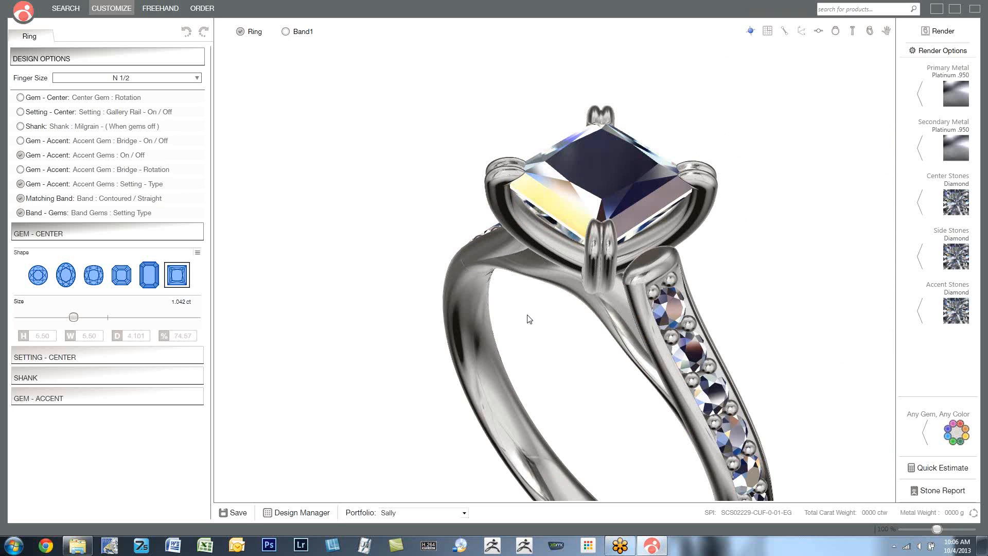
pyautogui.scroll(-2, 525, 308)
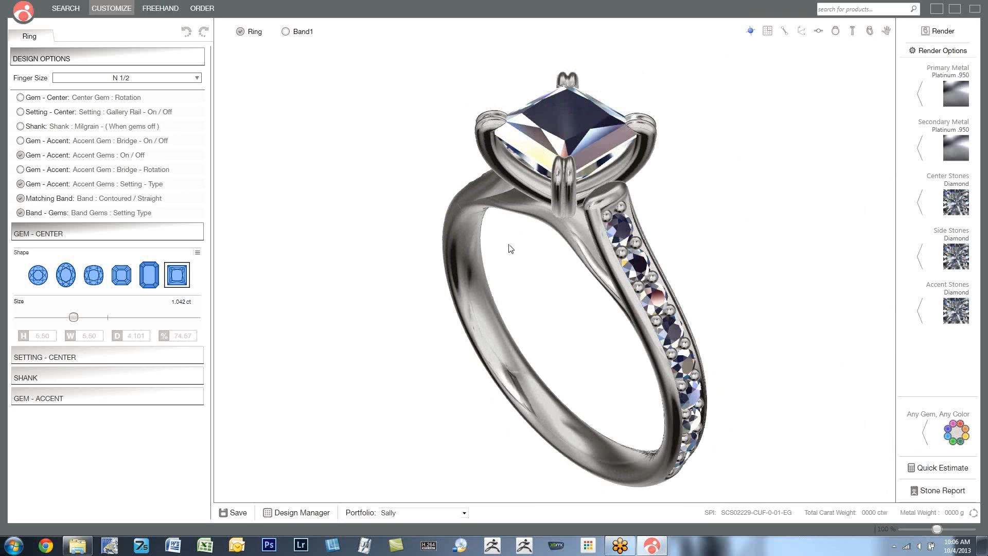
pyautogui.click(230, 512)
# - Load base design SCS02579-PSF-0-00-EG from the Design Manager, discarding the unsaved changes, and inspect its bezel setting up close
pyautogui.click(284, 513)
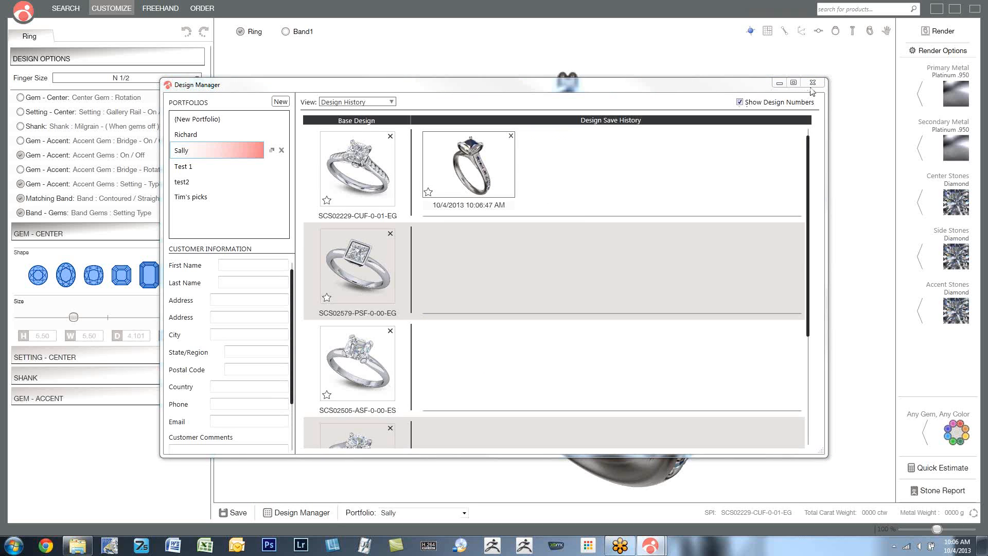
pyautogui.click(358, 266)
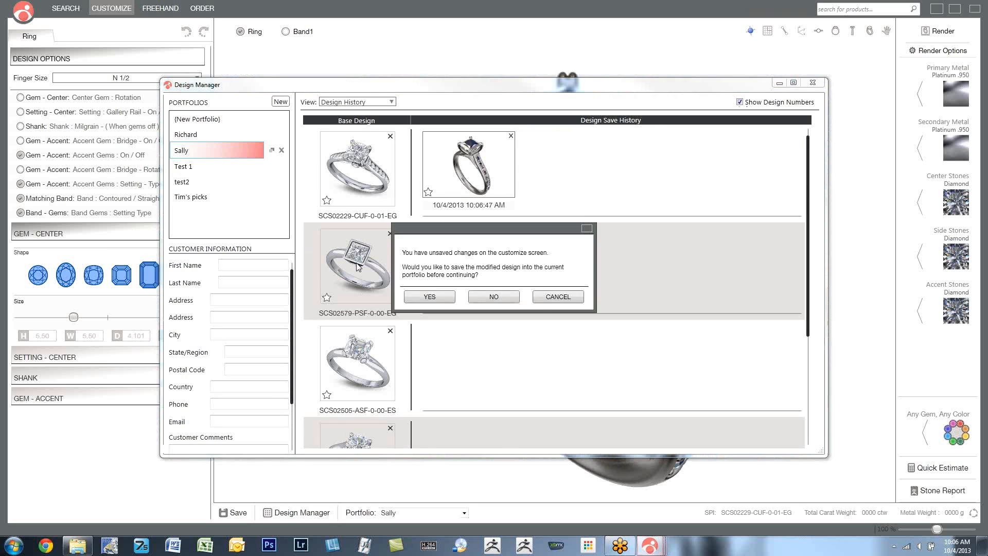
pyautogui.click(493, 297)
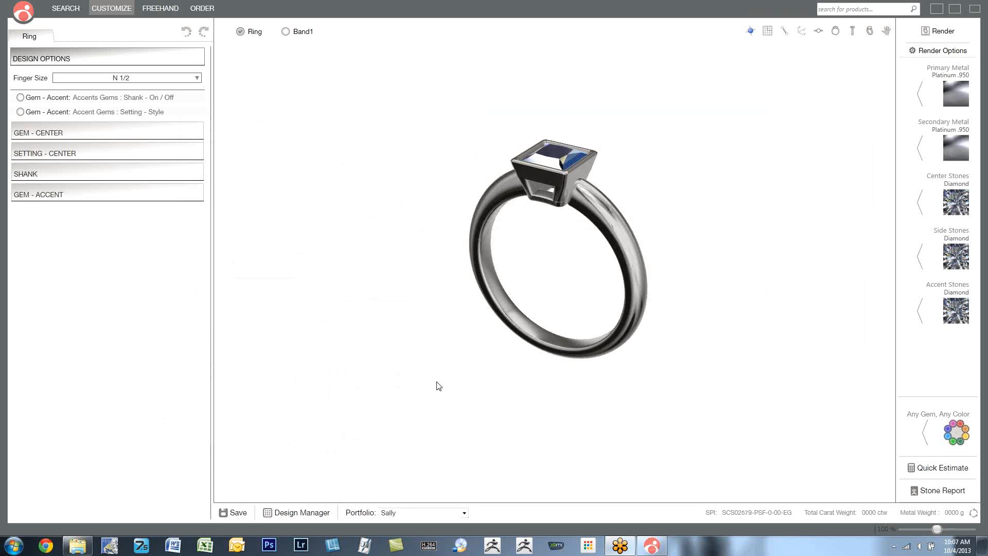
pyautogui.moveTo(556, 263)
pyautogui.mouseDown()
pyautogui.moveTo(490, 282)
pyautogui.moveTo(578, 211)
pyautogui.moveTo(565, 260)
pyautogui.mouseUp()
pyautogui.scroll(5, 570, 189)
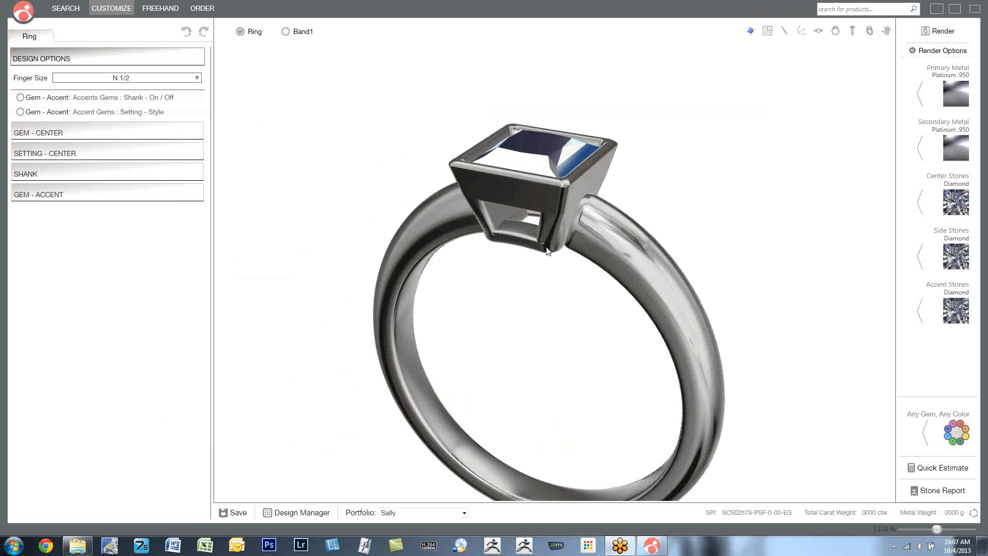
pyautogui.moveTo(579, 201); pyautogui.dragTo(487, 264)
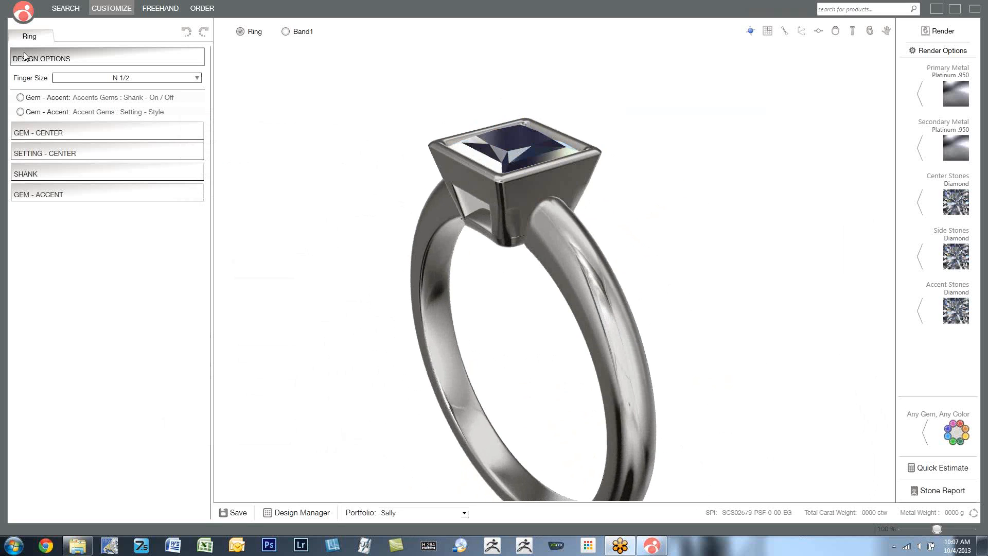
# - Turn on the shank's accent gems and change their setting style to a channel between plain metal walls
pyautogui.click(20, 98)
pyautogui.moveTo(331, 155); pyautogui.dragTo(344, 185)
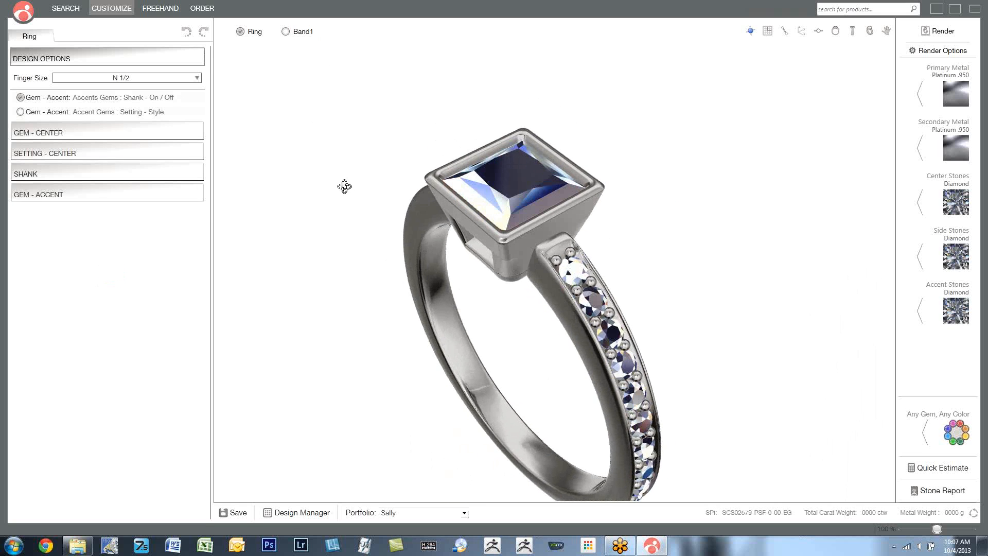
pyautogui.click(20, 112)
pyautogui.moveTo(460, 205); pyautogui.dragTo(435, 196, button='right')
pyautogui.scroll(6, 591, 260)
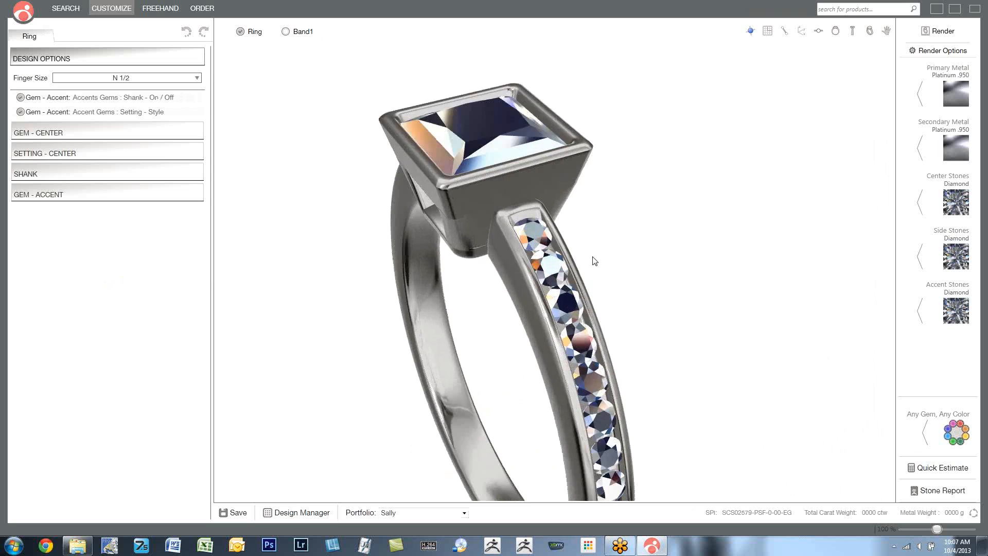
pyautogui.scroll(-4, 556, 263)
pyautogui.moveTo(416, 237); pyautogui.dragTo(335, 166, button='right')
pyautogui.scroll(-3, 336, 166)
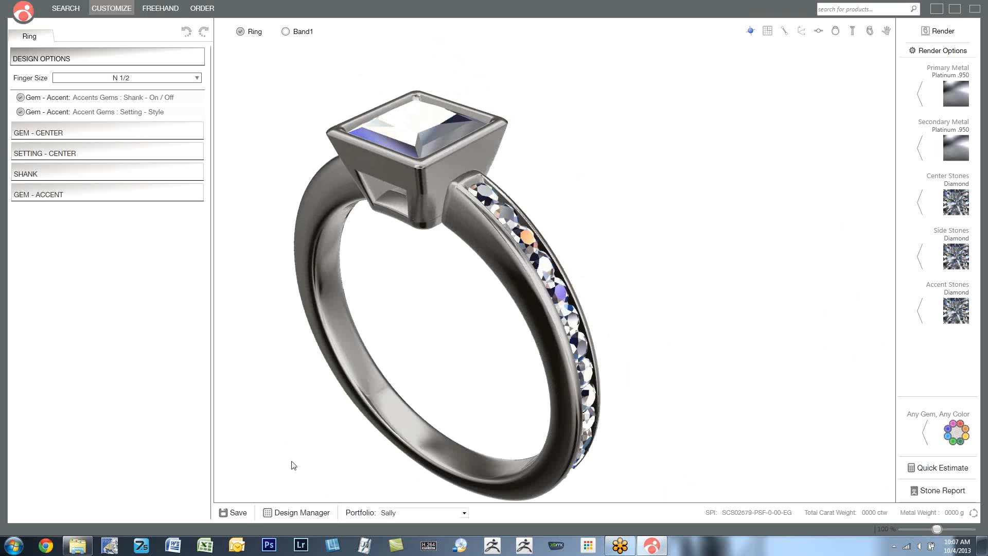
# - Save the modified bezel ring to the current portfolio and check its save history in the Design Manager
pyautogui.click(238, 513)
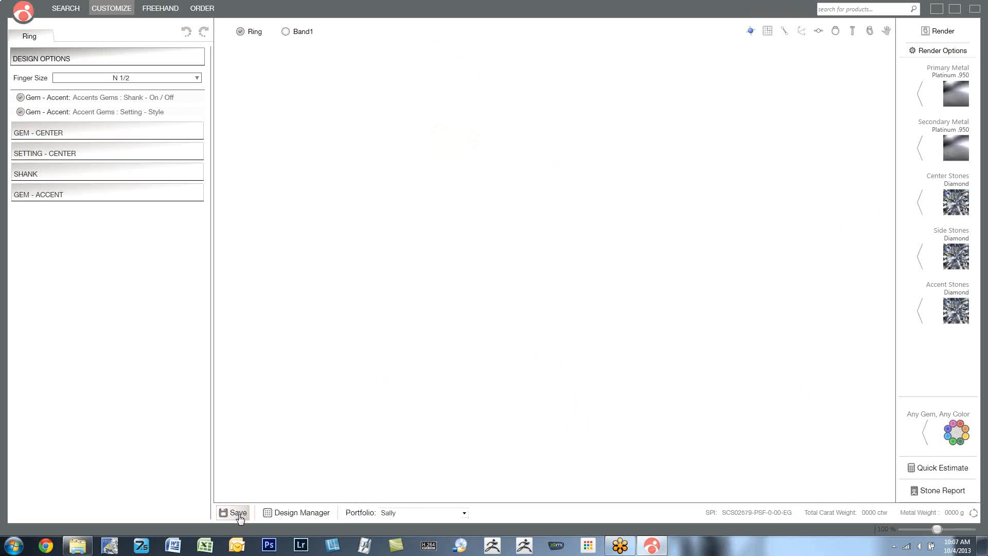
pyautogui.click(280, 514)
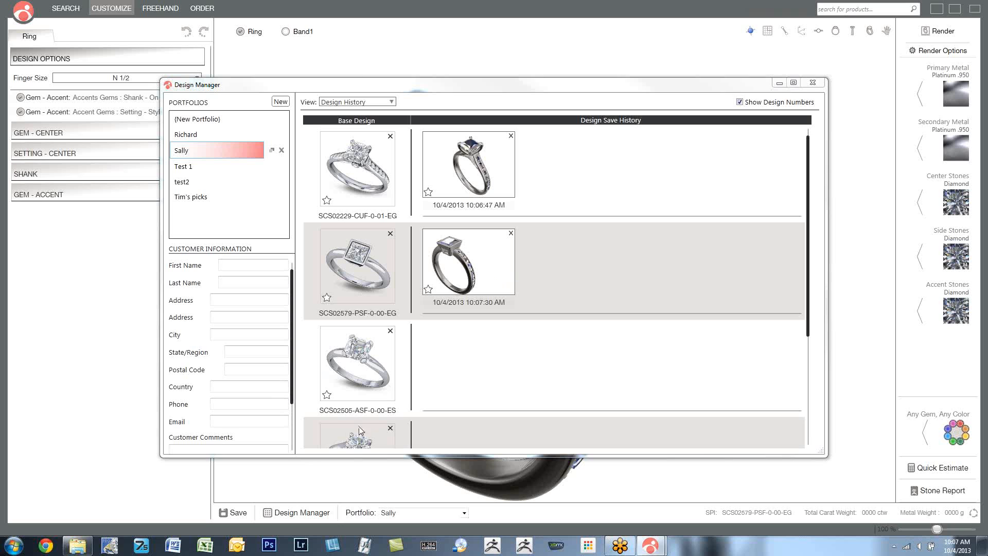
pyautogui.click(809, 83)
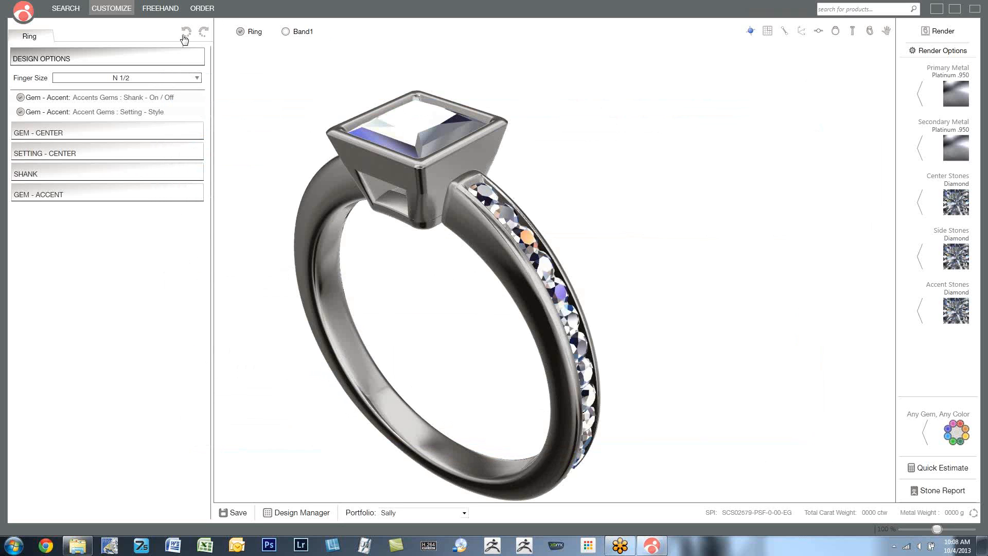
# - Reopen the saved version of SCS02229-CUF-0-01-EG from the Design Manager without saving the current design, and inspect it
pyautogui.click(271, 512)
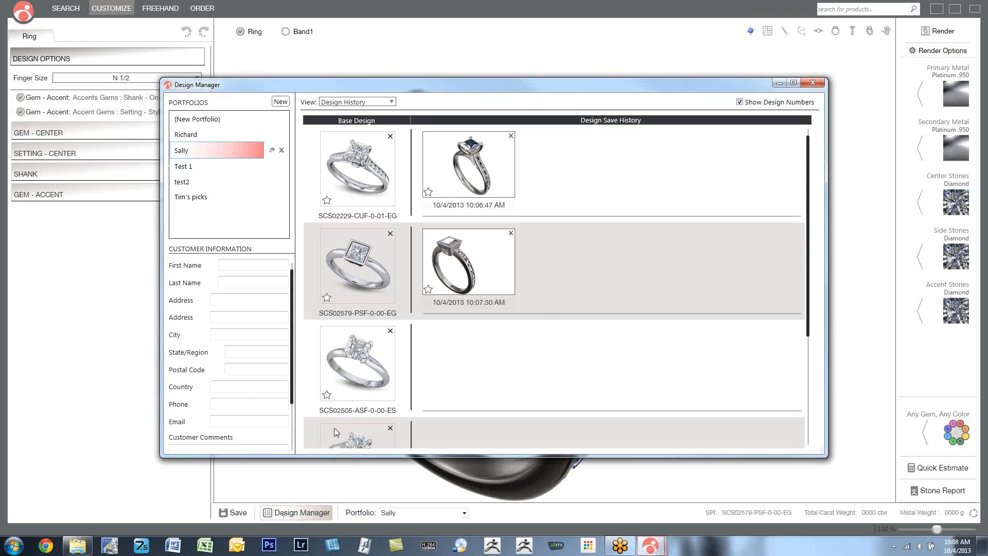
pyautogui.click(452, 173)
pyautogui.click(495, 297)
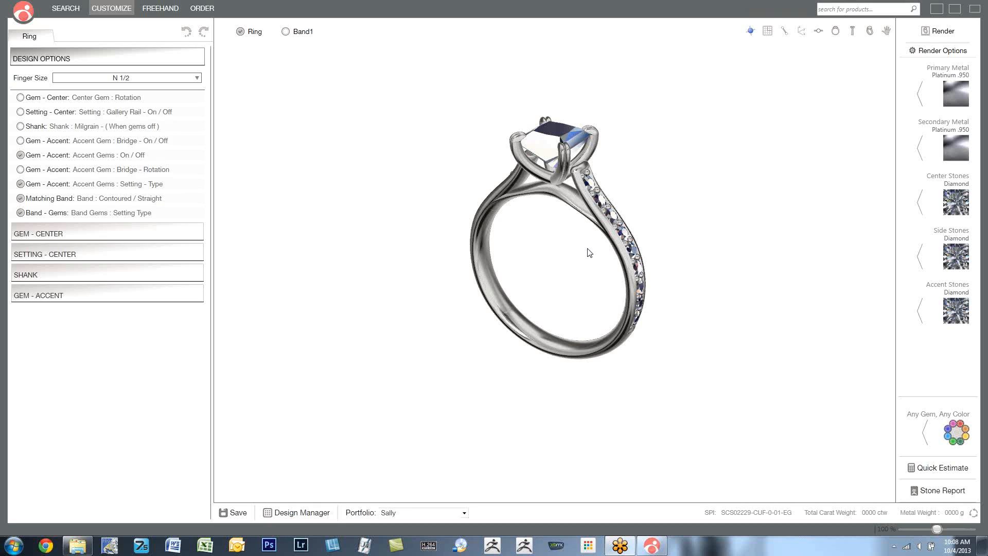
pyautogui.moveTo(589, 252); pyautogui.dragTo(551, 261)
pyautogui.scroll(5, 567, 165)
pyautogui.moveTo(563, 197); pyautogui.dragTo(530, 231)
pyautogui.scroll(-2, 533, 220)
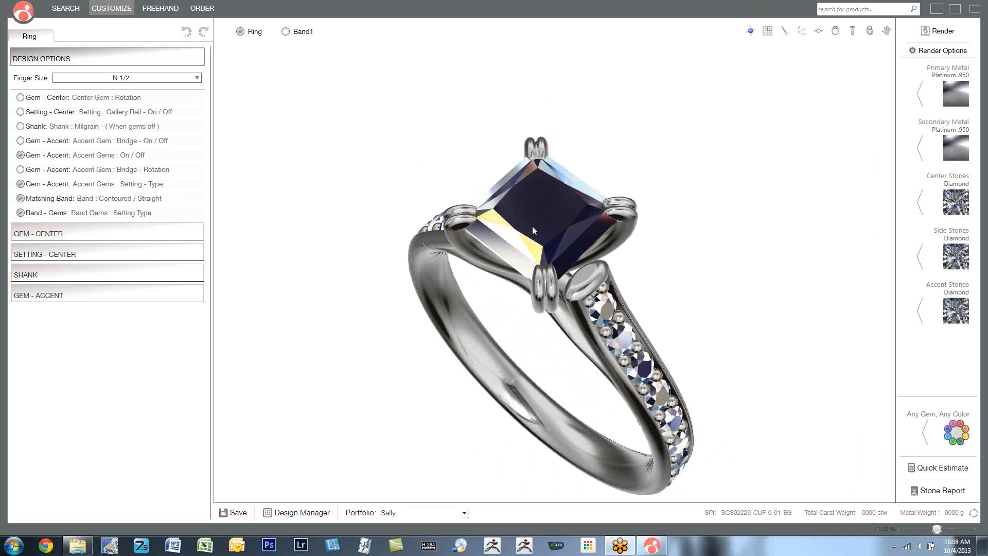
# - Switch to Freehand mode and browse the Bails & Chain, Elements and Floral part libraries
pyautogui.click(150, 10)
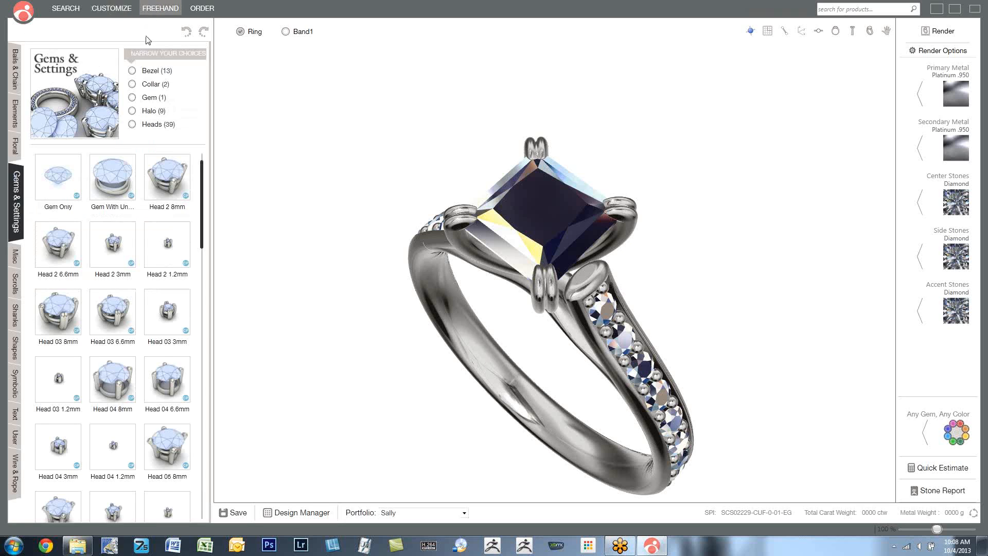
pyautogui.click(15, 77)
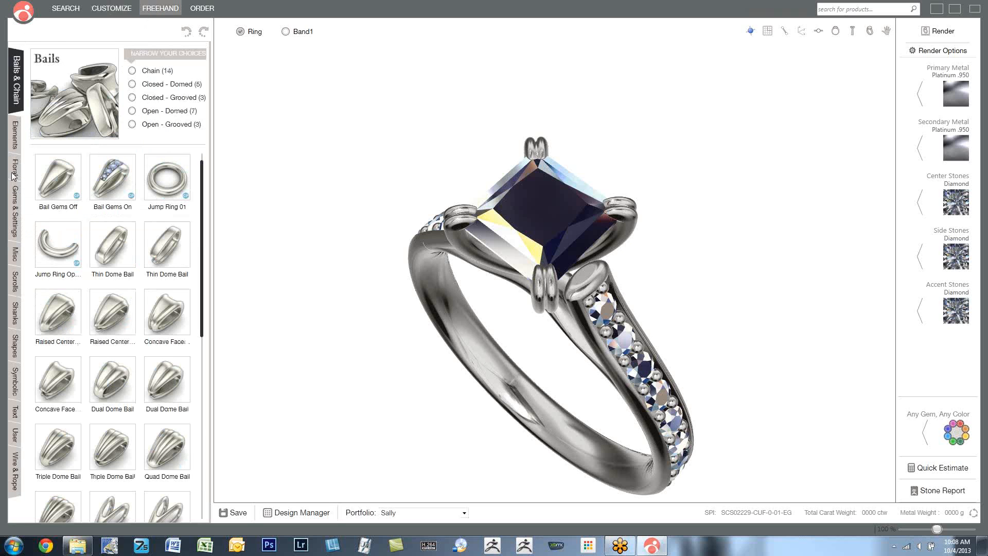
pyautogui.moveTo(201, 243)
pyautogui.mouseDown()
pyautogui.moveTo(204, 430)
pyautogui.moveTo(211, 236)
pyautogui.mouseUp()
pyautogui.click(16, 136)
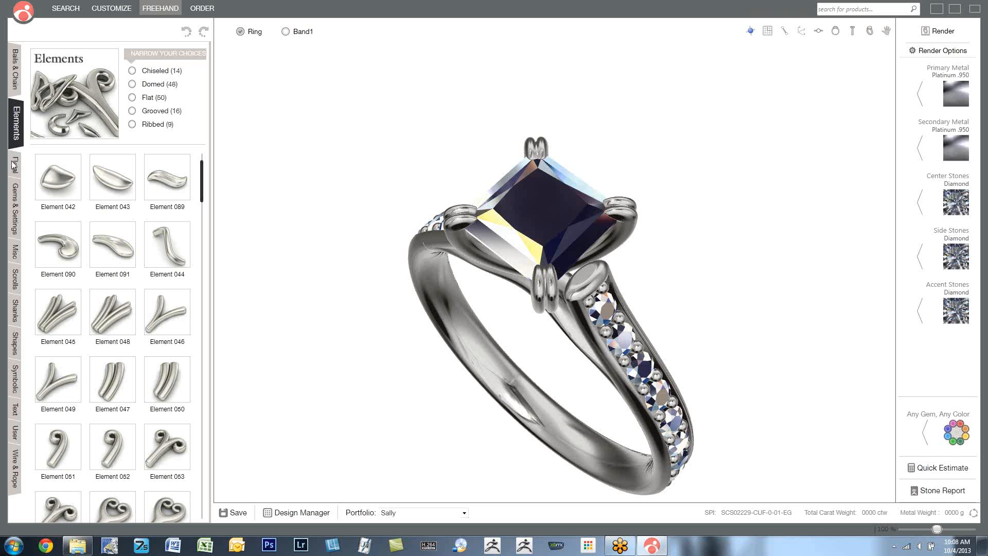
# - Add the part Halo Closed with Gems 02 from Gems & Settings and raise it around the center stone
pyautogui.click(16, 209)
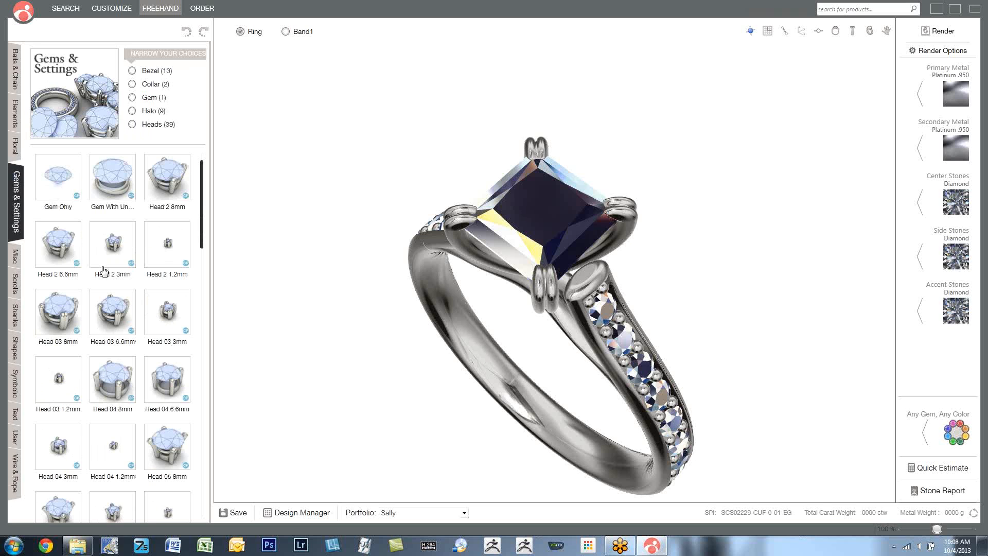
pyautogui.moveTo(204, 215); pyautogui.dragTo(224, 447)
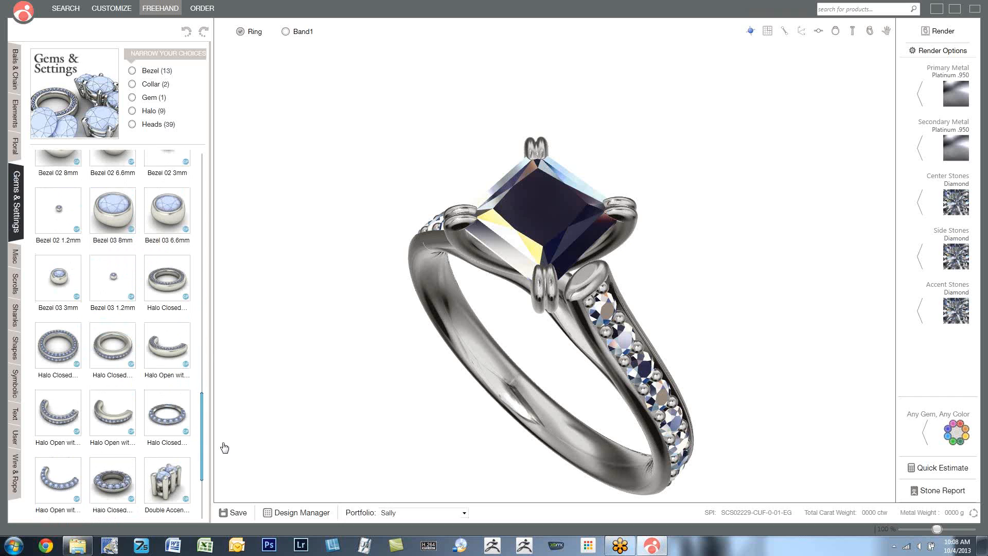
pyautogui.click(58, 348)
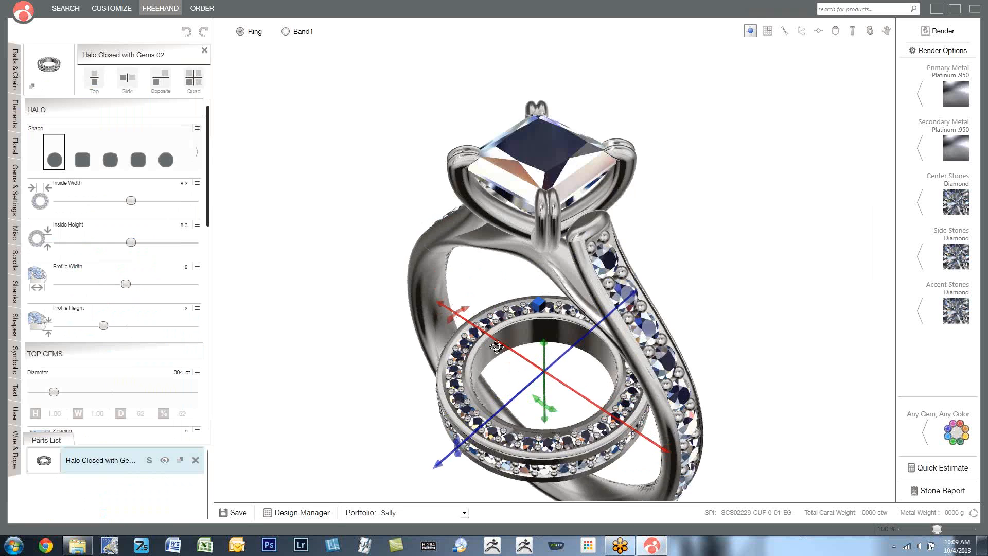
pyautogui.moveTo(545, 348); pyautogui.dragTo(569, 129)
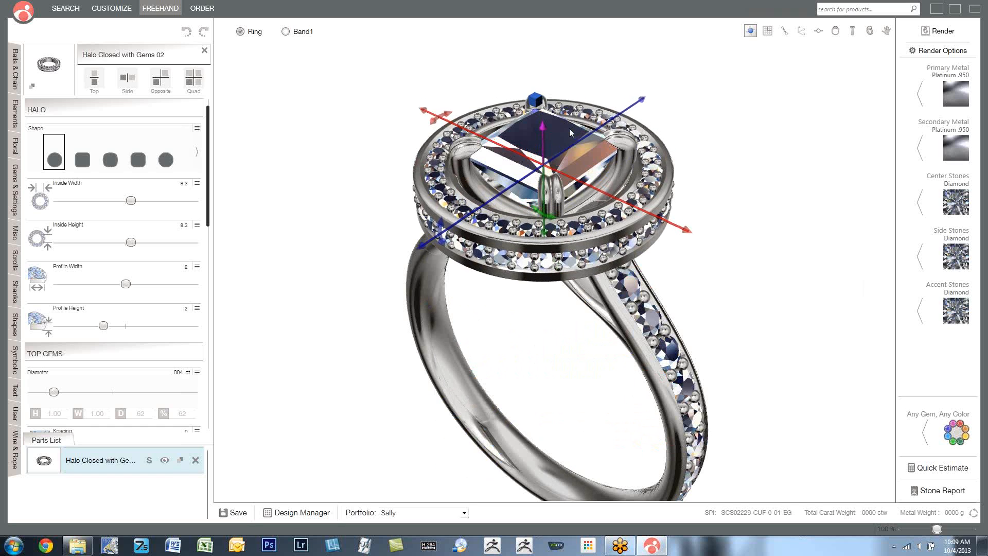
pyautogui.moveTo(488, 184); pyautogui.dragTo(469, 208, button='right')
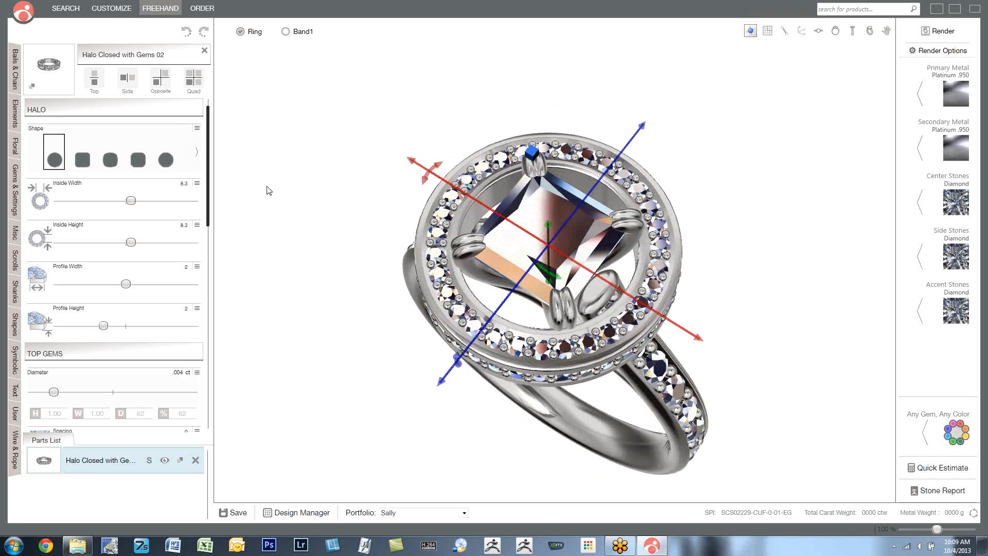
# - Reduce the halo's inside width to 7.6 and its inside height to 7.86
pyautogui.moveTo(331, 242); pyautogui.dragTo(327, 209, button='right')
pyautogui.click(327, 215)
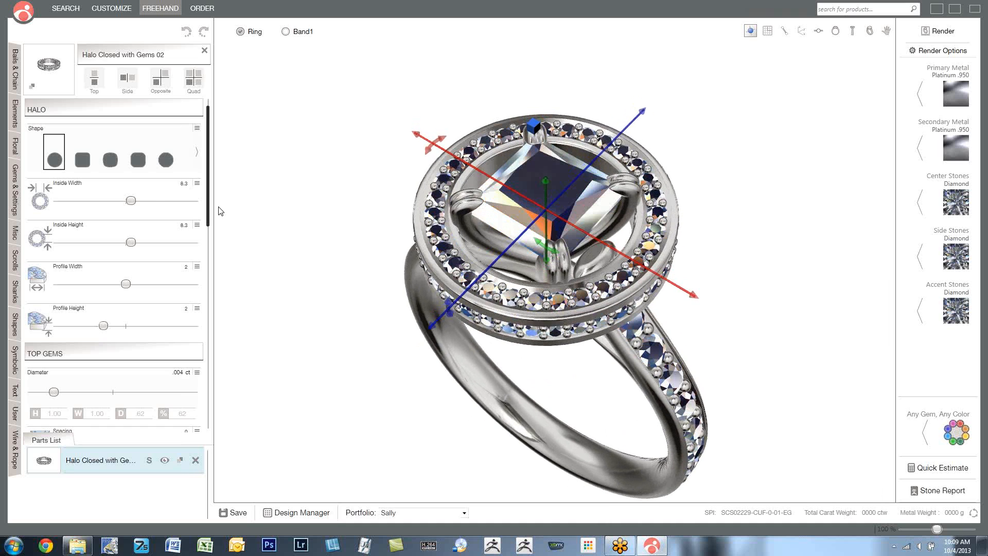
pyautogui.moveTo(131, 206); pyautogui.dragTo(126, 206)
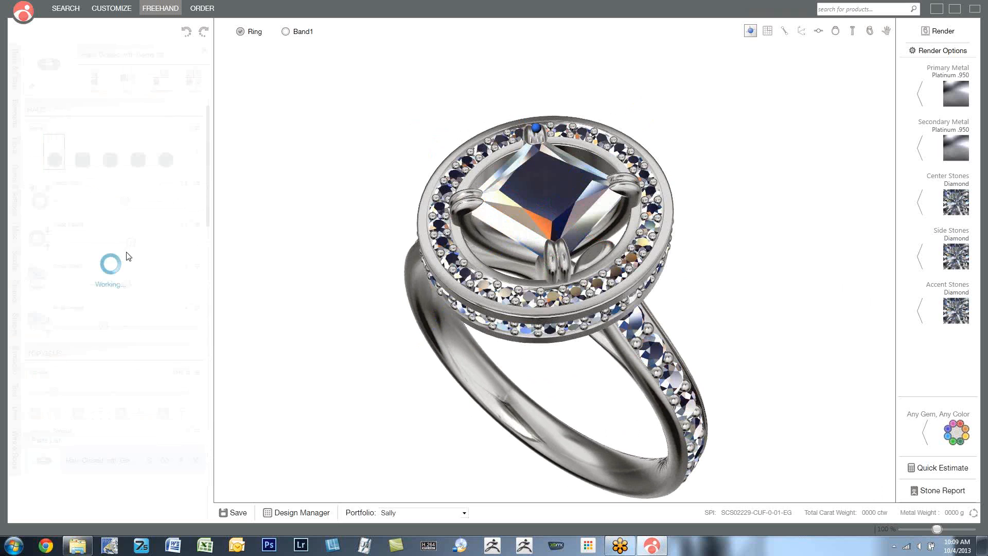
pyautogui.moveTo(132, 245); pyautogui.dragTo(127, 246)
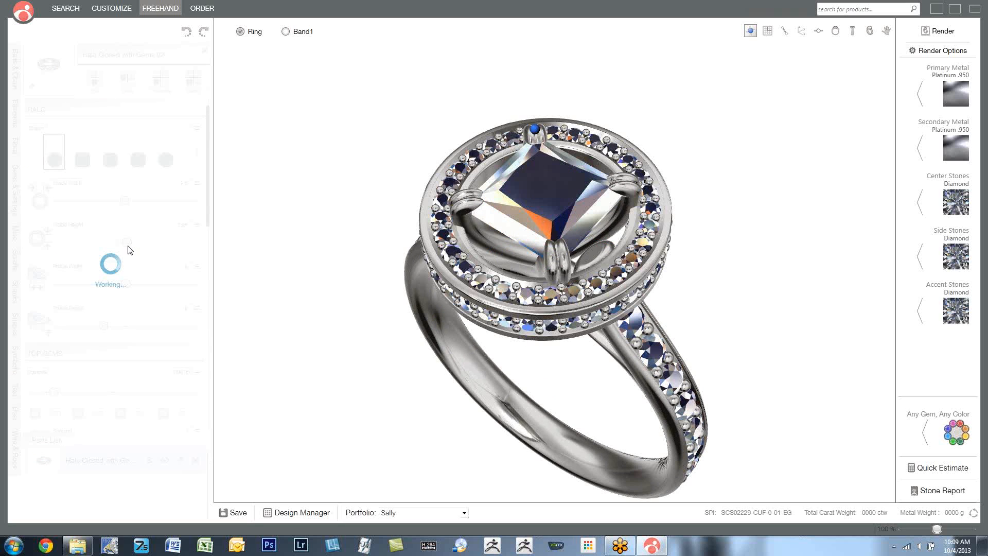
pyautogui.moveTo(327, 197); pyautogui.dragTo(320, 166)
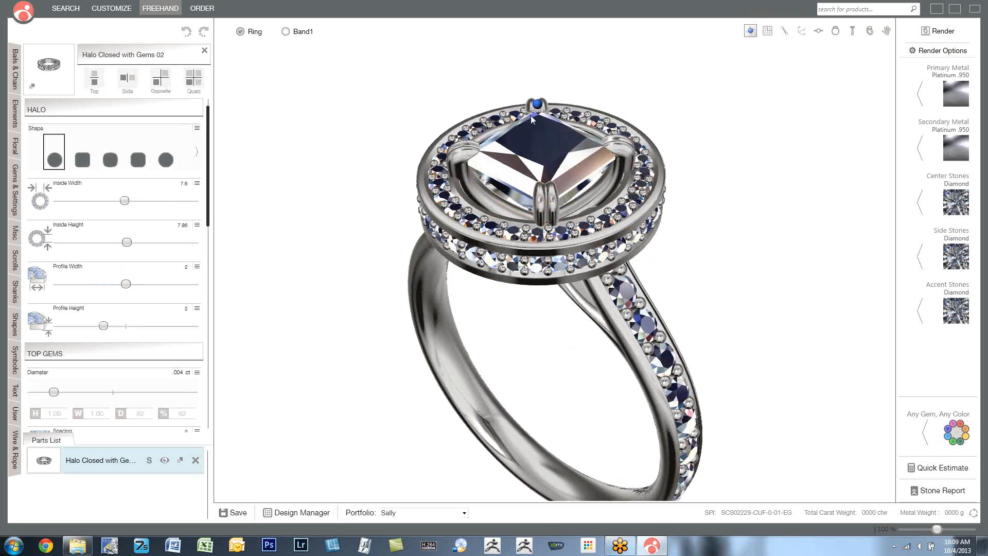
# - Lower the halo slightly below the center stone and set its inside width to 7.1 and inside height to 7.03
pyautogui.click(536, 108)
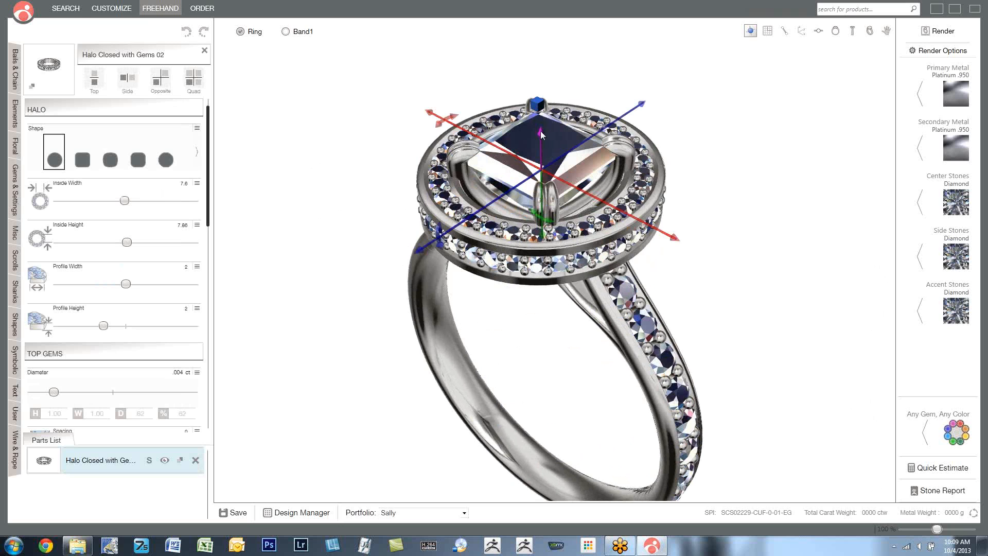
pyautogui.moveTo(540, 133); pyautogui.dragTo(538, 149)
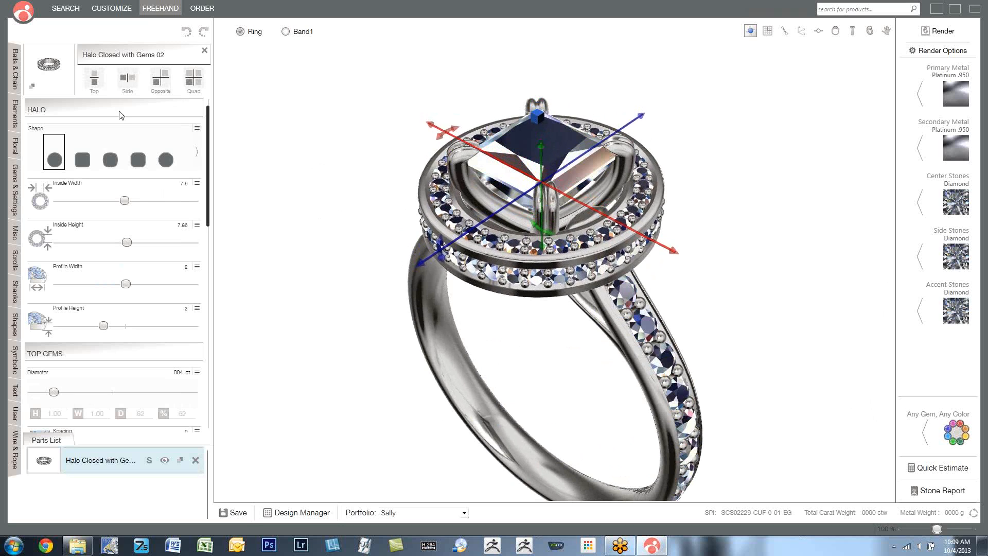
pyautogui.moveTo(128, 205); pyautogui.dragTo(122, 206)
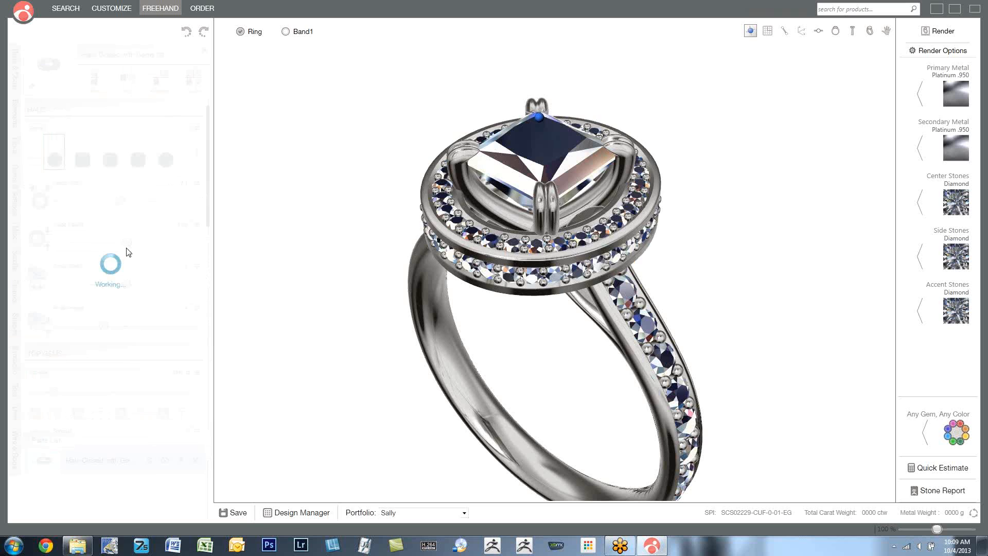
pyautogui.moveTo(130, 248); pyautogui.dragTo(120, 248)
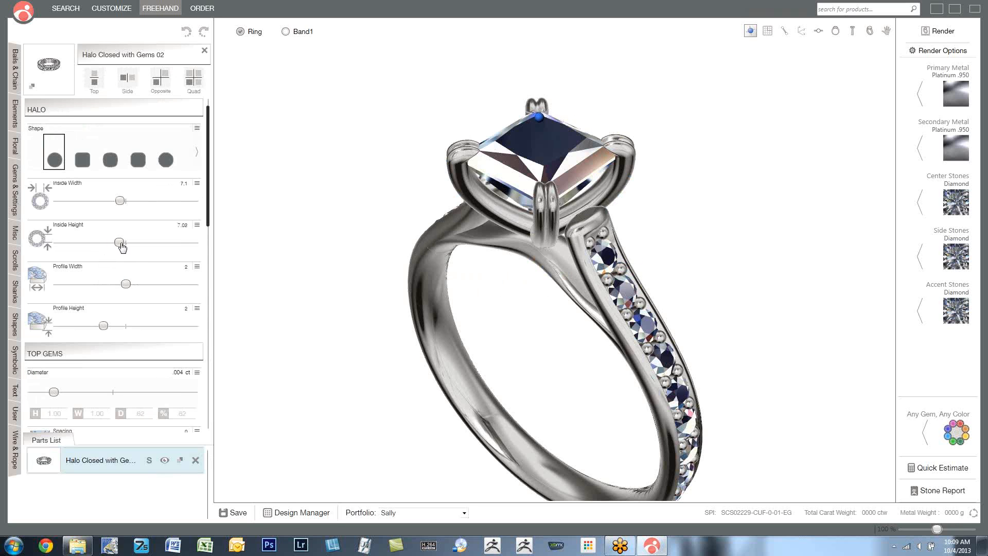
pyautogui.moveTo(522, 286); pyautogui.dragTo(458, 213)
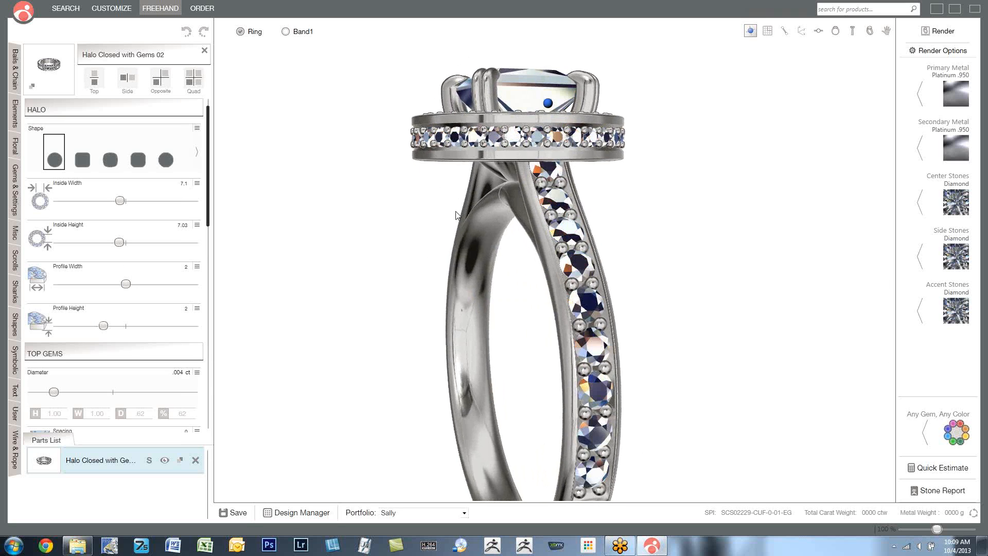
# - Show the matching band together with the haloed ring and view the set at an angle
pyautogui.click(285, 32)
pyautogui.moveTo(375, 214); pyautogui.dragTo(451, 252)
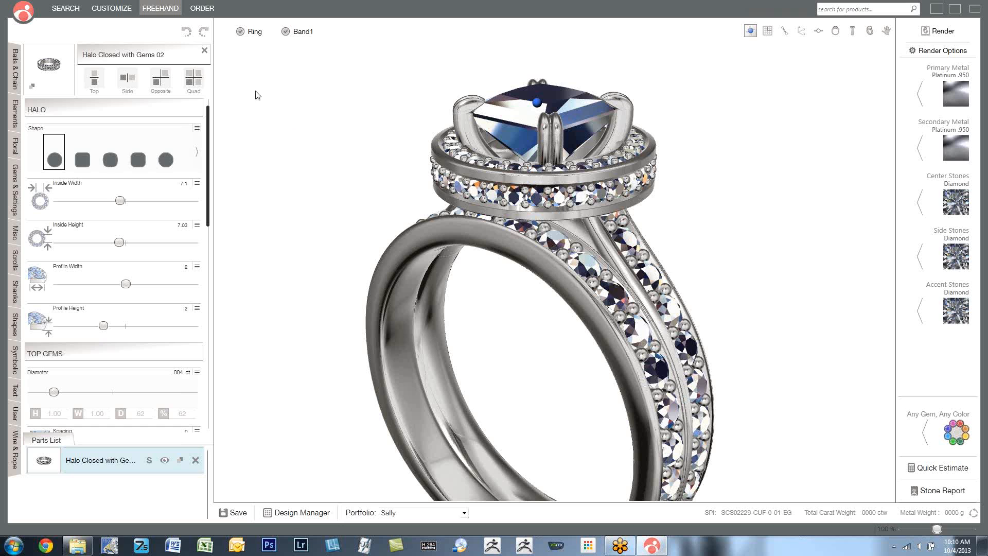
# - Return to the collections home, discard the unsaved ring changes and start an empty Freehand design
pyautogui.click(67, 9)
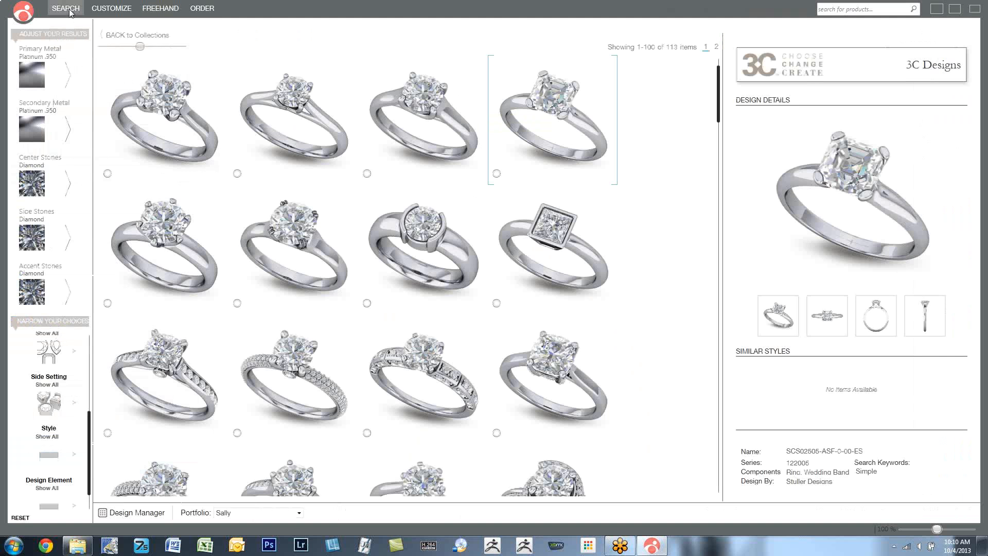
pyautogui.click(126, 36)
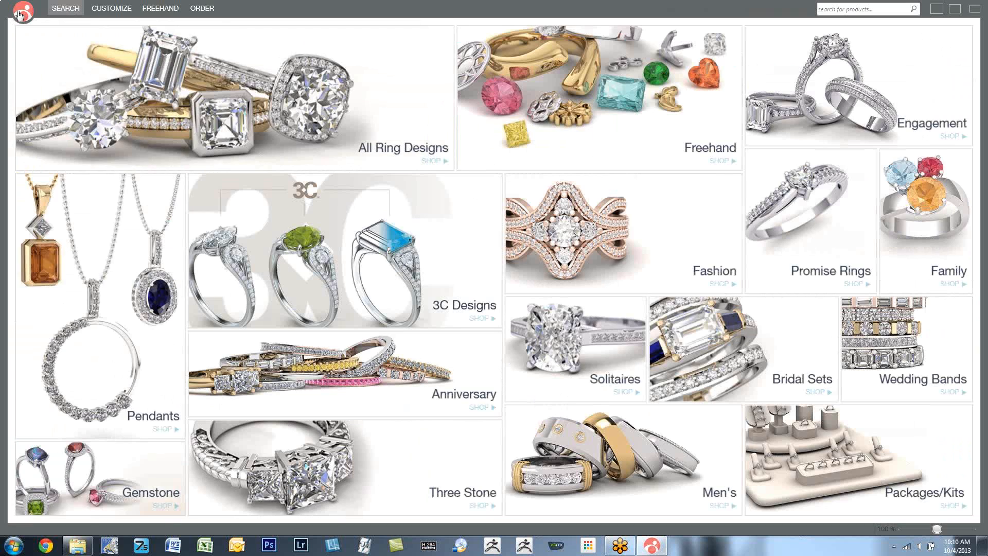
pyautogui.click(22, 12)
pyautogui.click(67, 39)
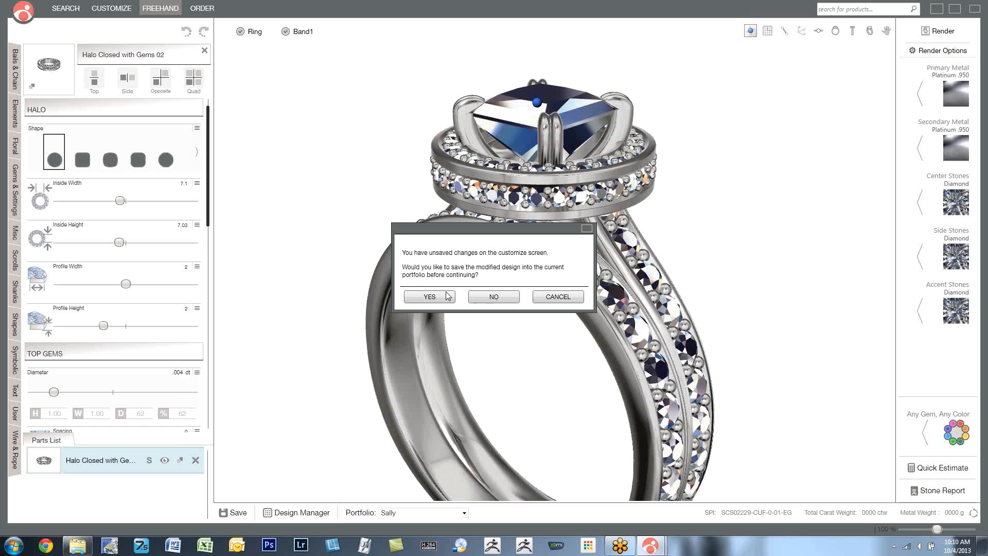
pyautogui.click(492, 299)
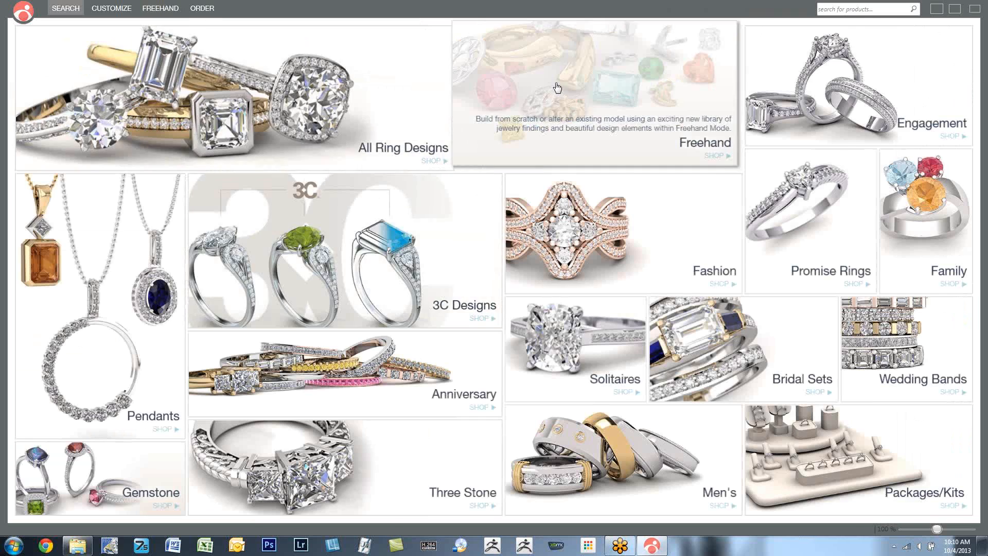
pyautogui.click(556, 87)
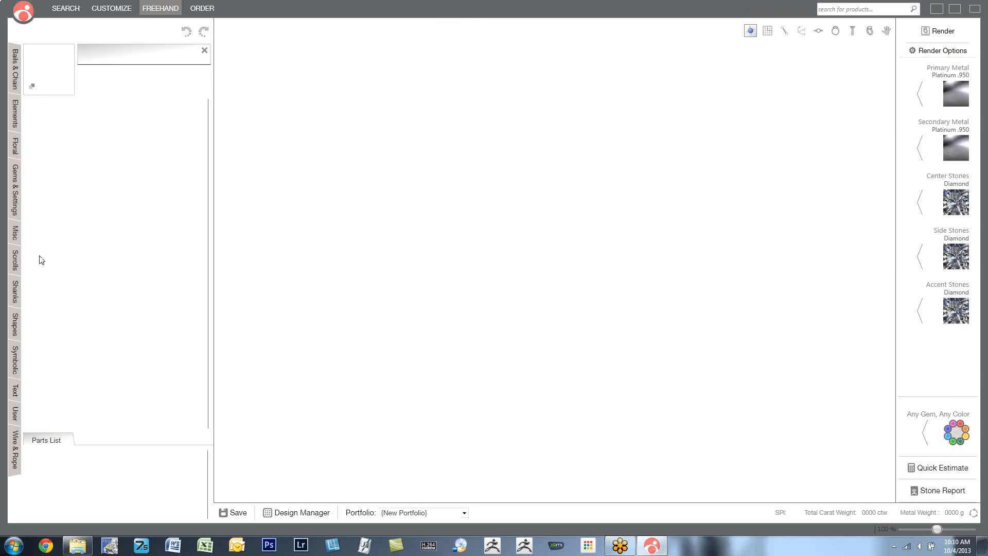
# - Add the part Shank Rails 04 from the Shanks library and mirror it with Top symmetry
pyautogui.click(15, 291)
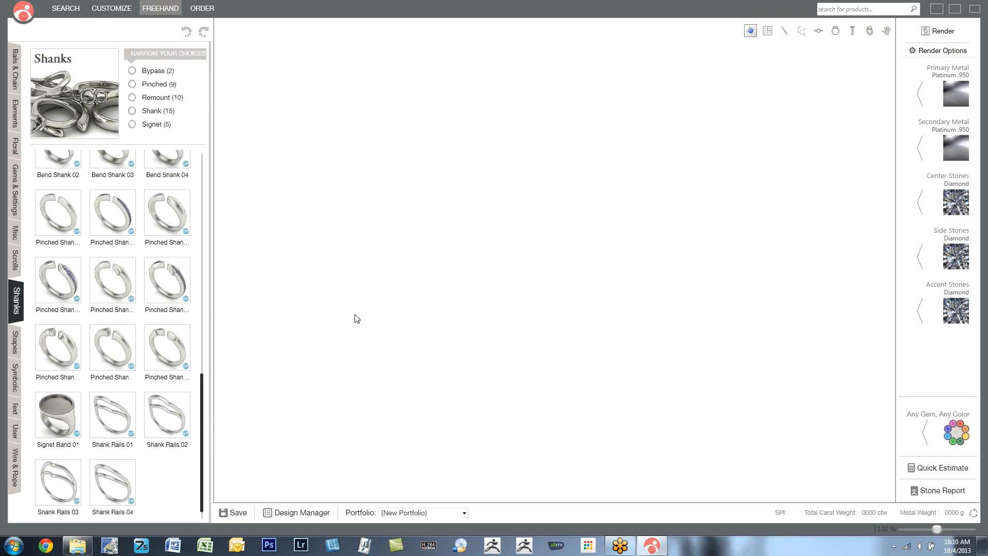
pyautogui.click(122, 488)
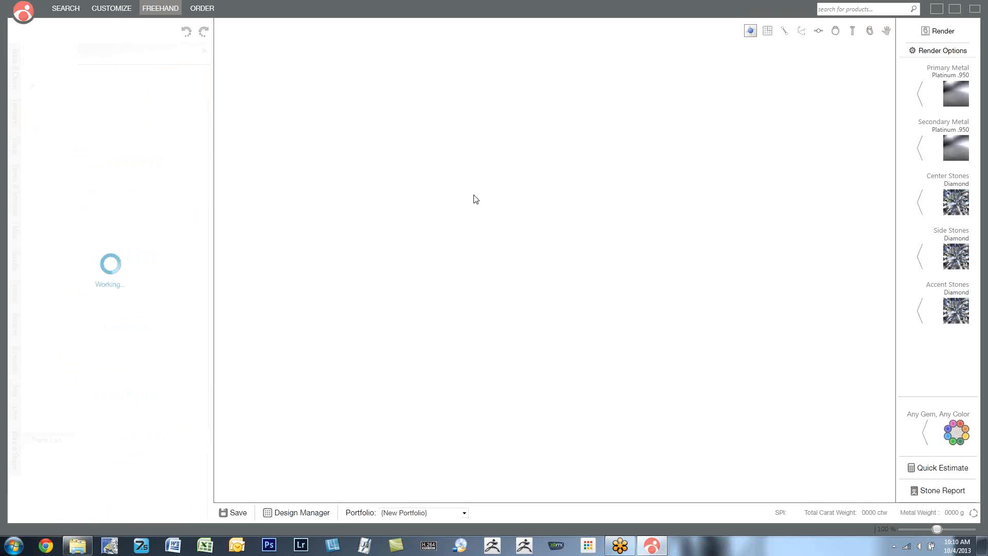
pyautogui.moveTo(468, 224); pyautogui.dragTo(449, 247)
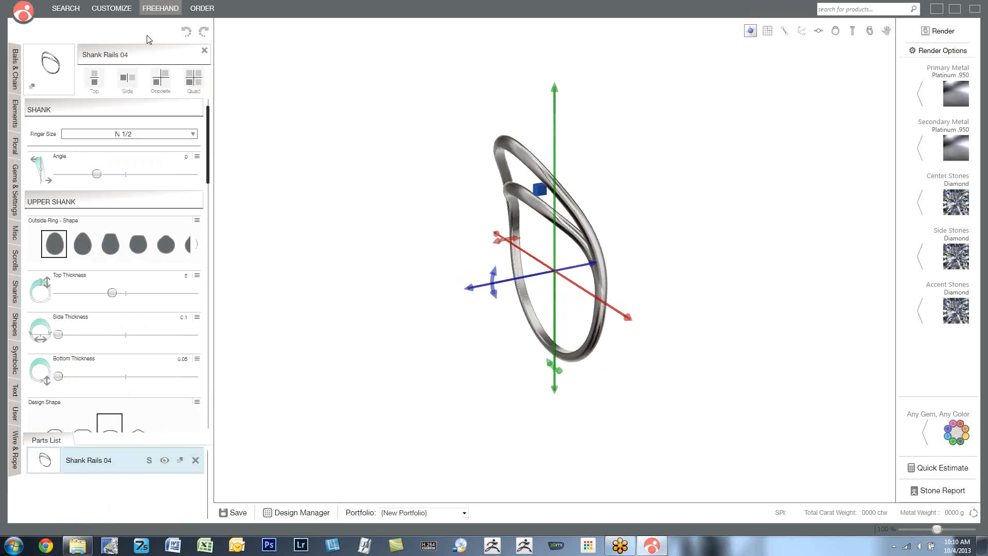
pyautogui.click(94, 79)
pyautogui.moveTo(382, 231); pyautogui.dragTo(412, 262)
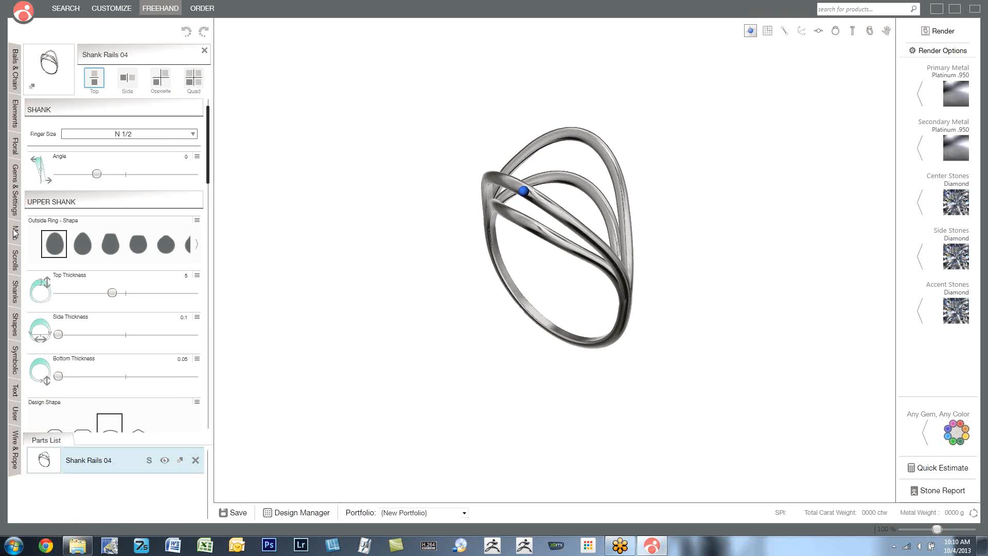
# - Set the shank rails' angle to 3 and move the mirrored rails sideways away from each other
pyautogui.moveTo(96, 175)
pyautogui.mouseDown()
pyautogui.moveTo(85, 177)
pyautogui.moveTo(152, 177)
pyautogui.moveTo(107, 178)
pyautogui.mouseUp()
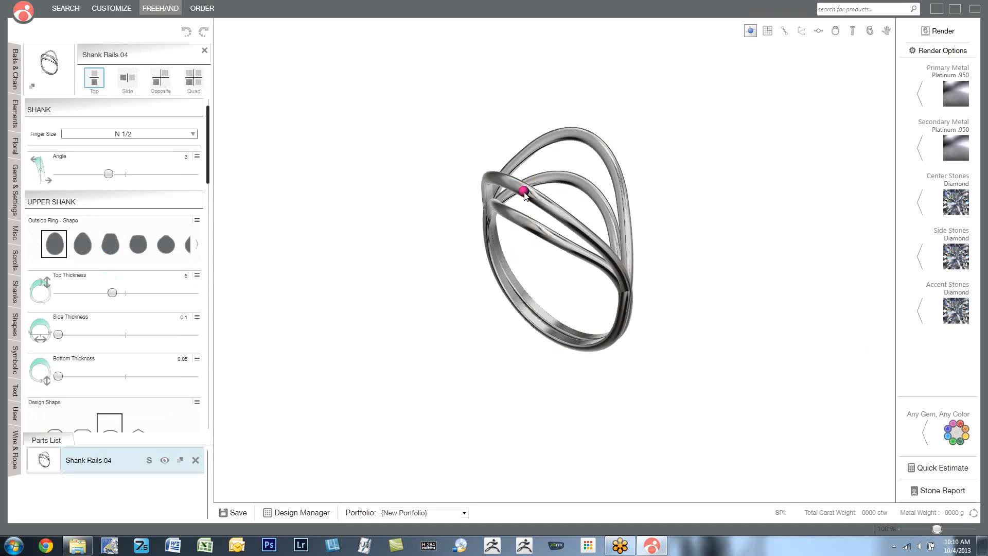
pyautogui.click(524, 194)
pyautogui.moveTo(489, 323); pyautogui.dragTo(468, 330)
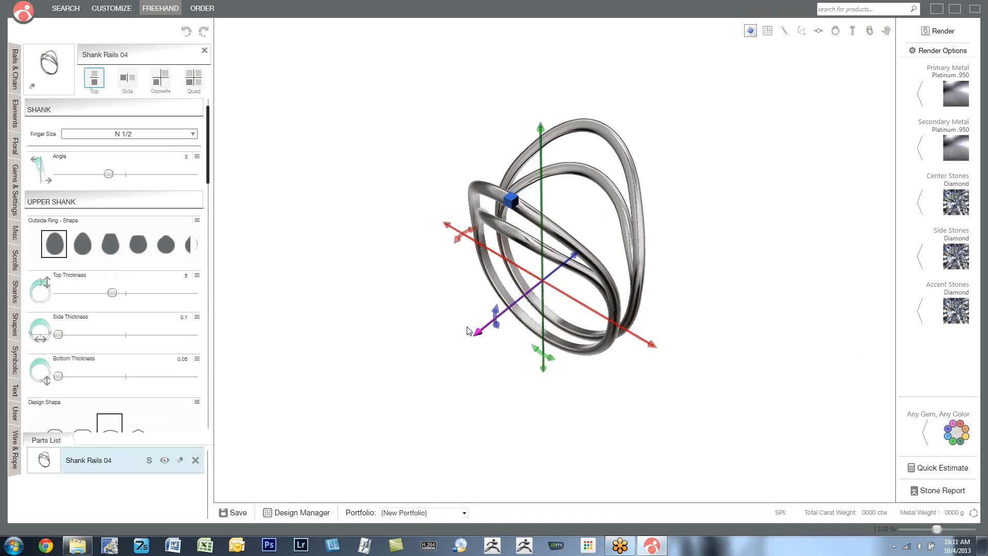
pyautogui.moveTo(596, 309); pyautogui.dragTo(538, 288, button='right')
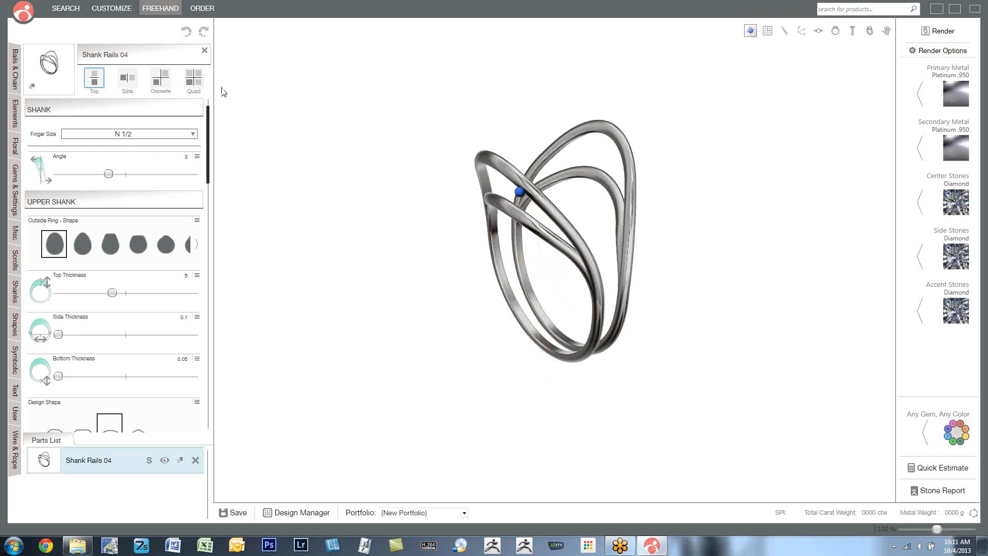
# - Replace the shank rails with the part Multiple Shank Split Ring 04 from the Shanks library
pyautogui.click(205, 50)
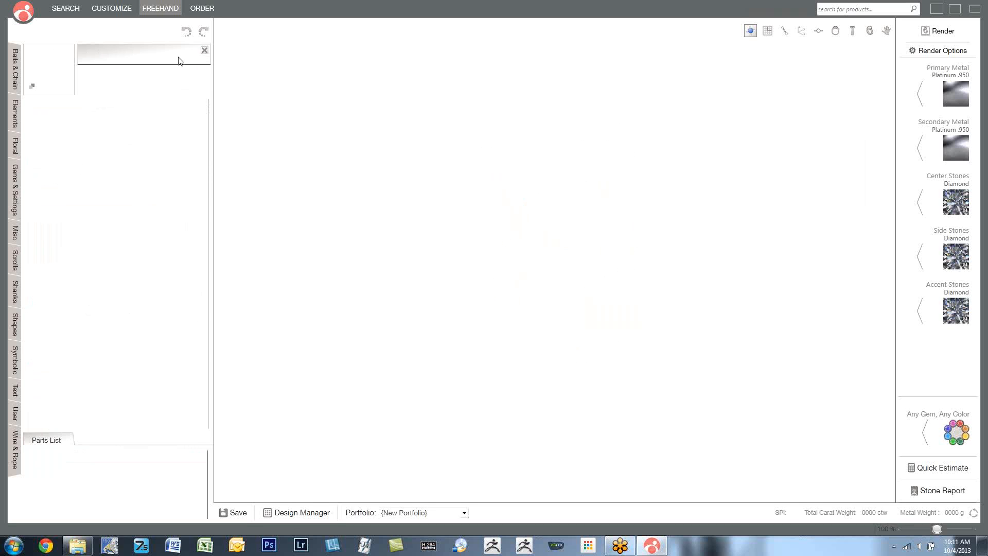
pyautogui.click(16, 297)
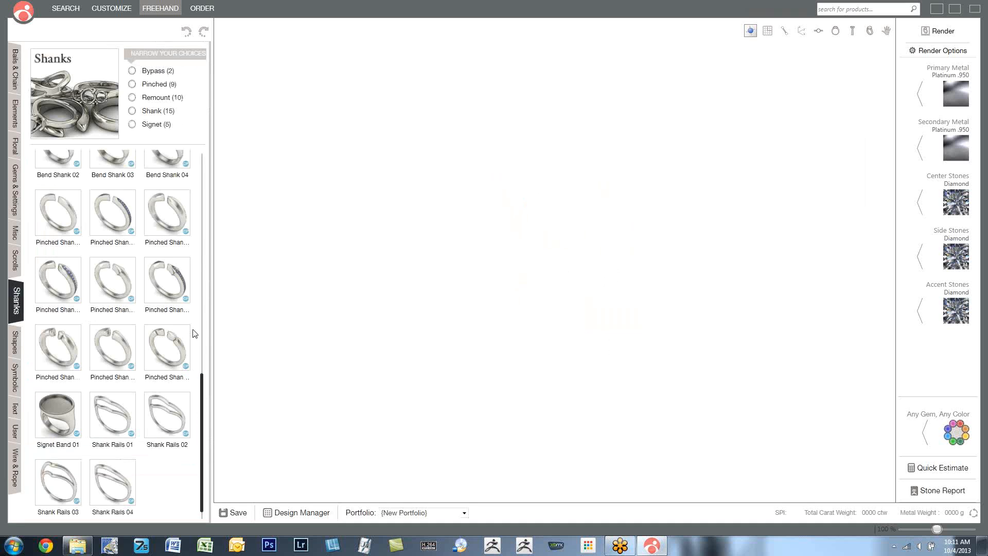
pyautogui.moveTo(203, 386); pyautogui.dragTo(200, 156)
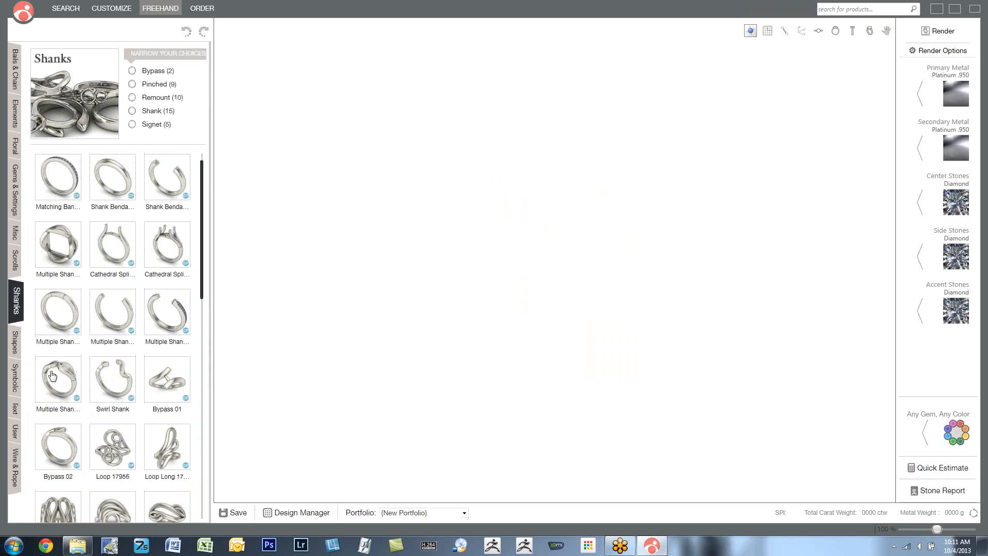
pyautogui.click(173, 315)
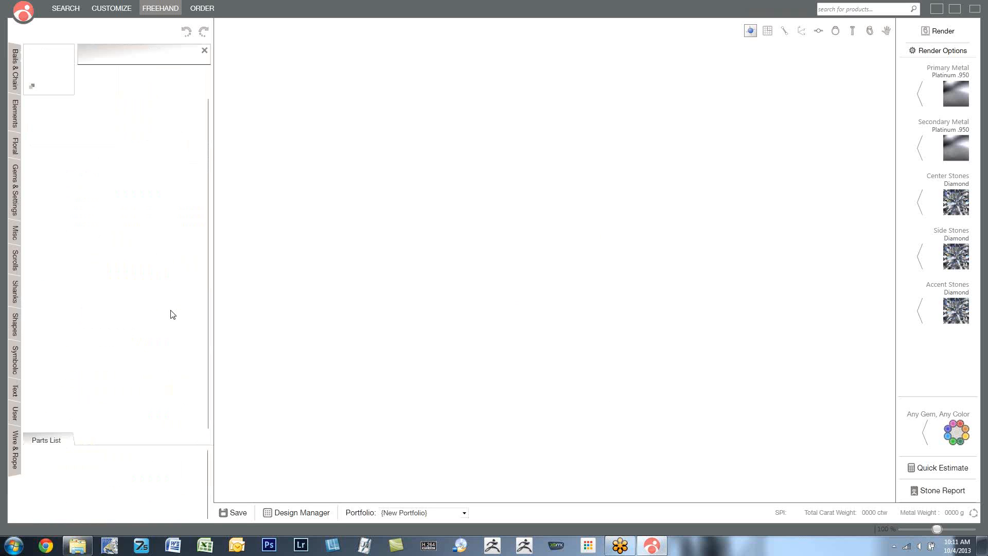
pyautogui.moveTo(310, 282); pyautogui.dragTo(395, 273)
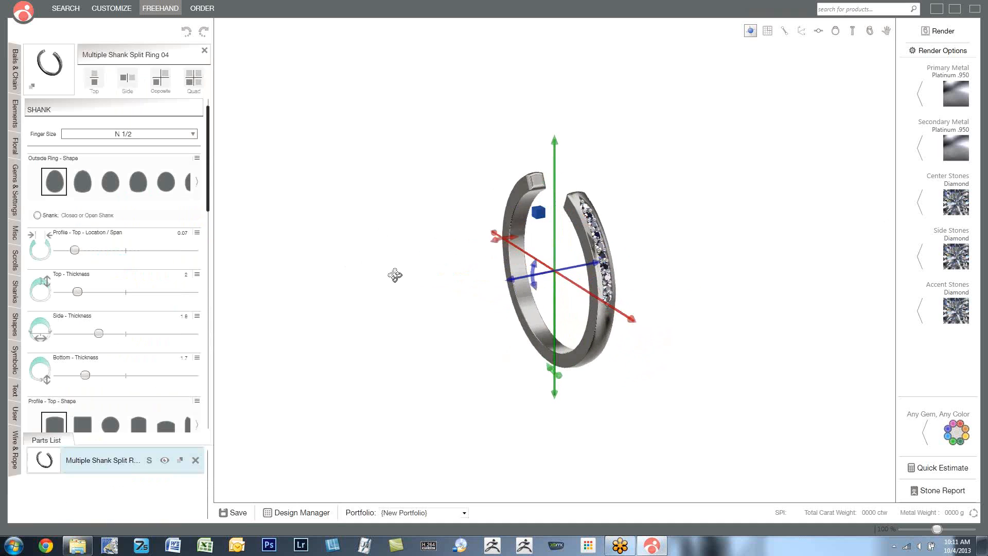
# - Add the part Head 03 8mm from Gems & Settings and raise it into the opening of the split shank
pyautogui.click(14, 205)
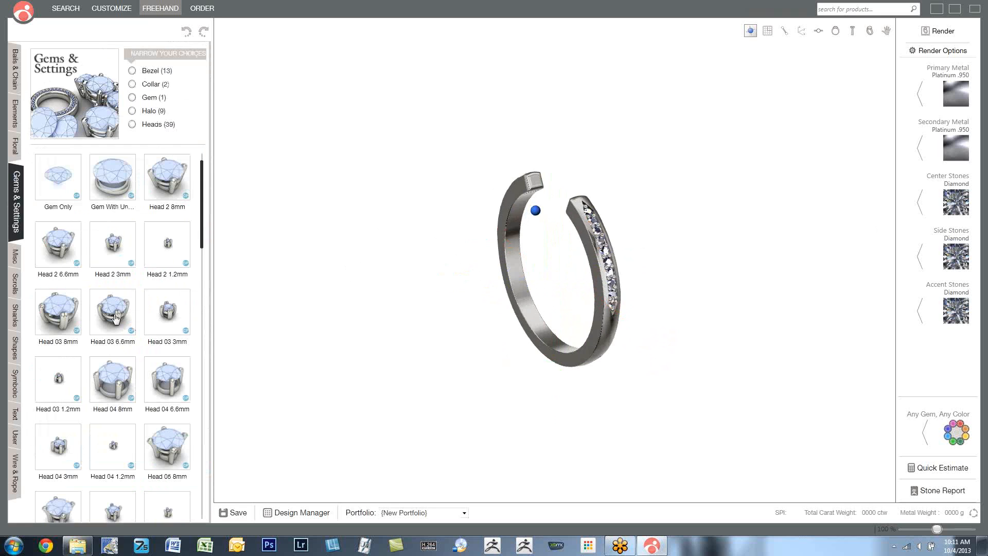
pyautogui.click(58, 315)
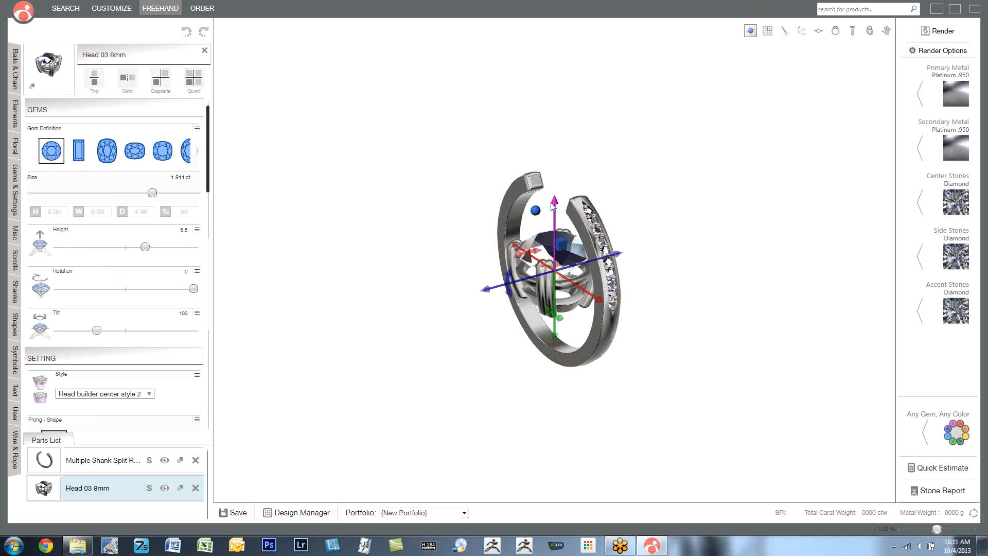
pyautogui.moveTo(556, 198); pyautogui.dragTo(573, 88)
pyautogui.moveTo(604, 191); pyautogui.dragTo(676, 217, button='right')
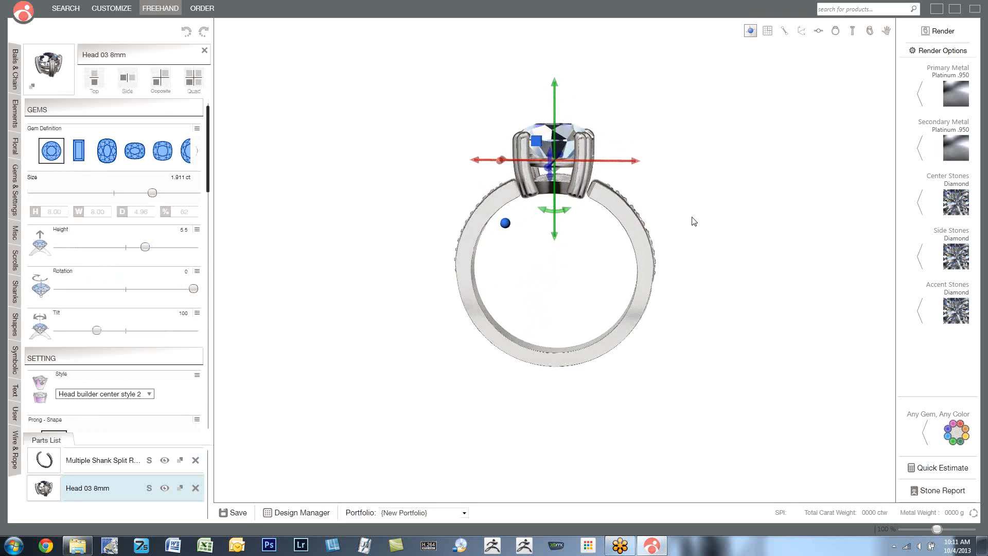
pyautogui.scroll(5, 610, 203)
pyautogui.moveTo(610, 203); pyautogui.dragTo(585, 210, button='right')
pyautogui.moveTo(554, 244); pyautogui.dragTo(564, 242)
pyautogui.moveTo(564, 243); pyautogui.dragTo(629, 251, button='right')
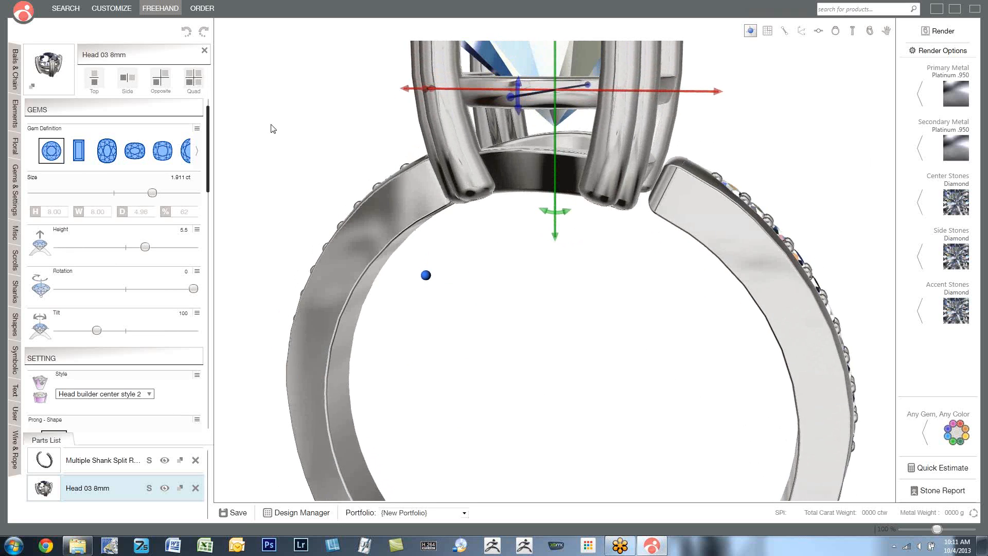
# - Close the gap between shank and head by setting the shank's Profile - Top - Location / Span to 0.05
pyautogui.click(44, 110)
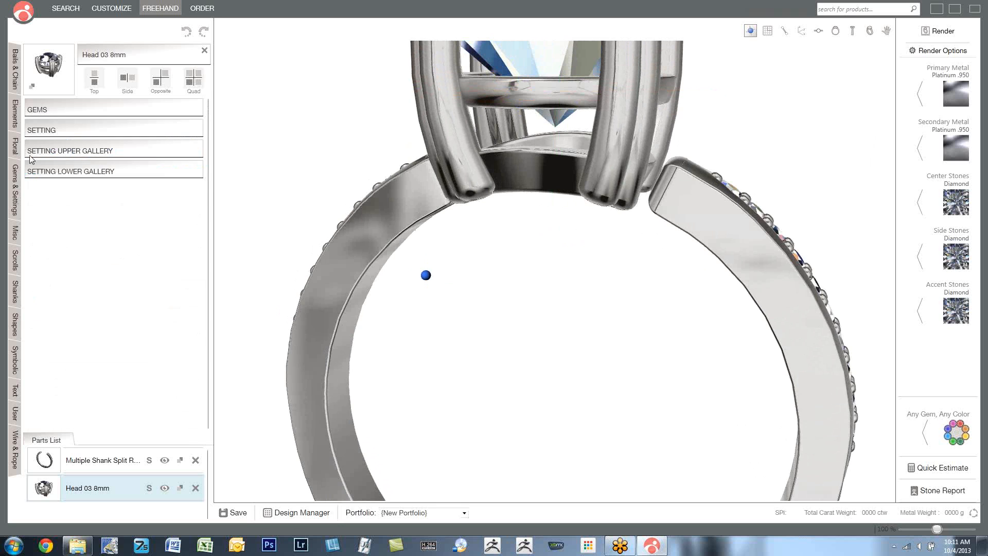
pyautogui.click(92, 463)
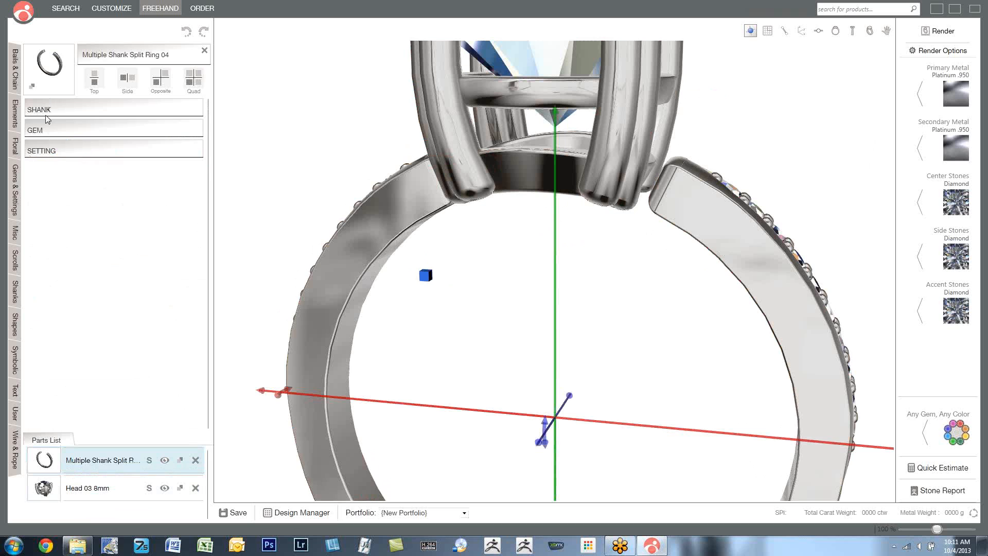
pyautogui.click(46, 111)
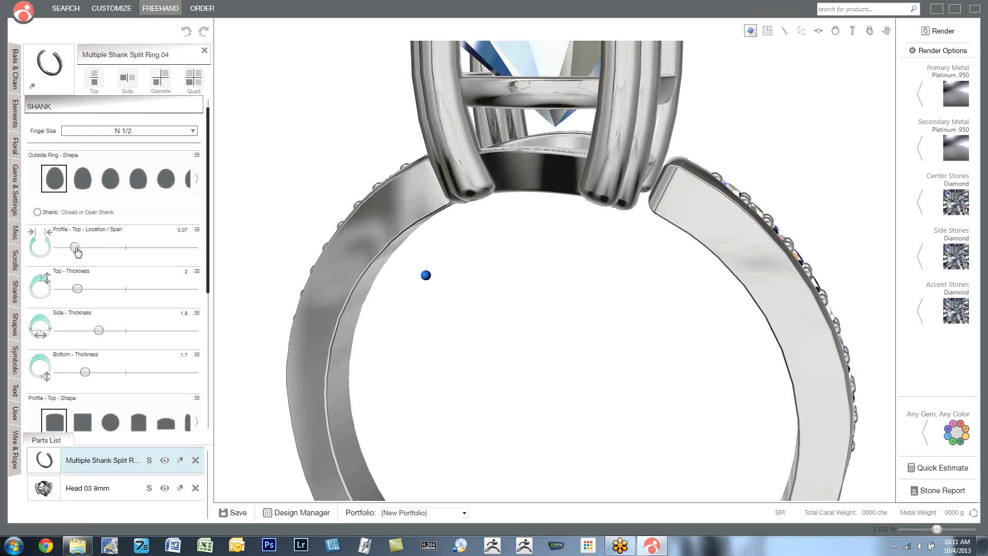
pyautogui.moveTo(75, 250); pyautogui.dragTo(72, 252)
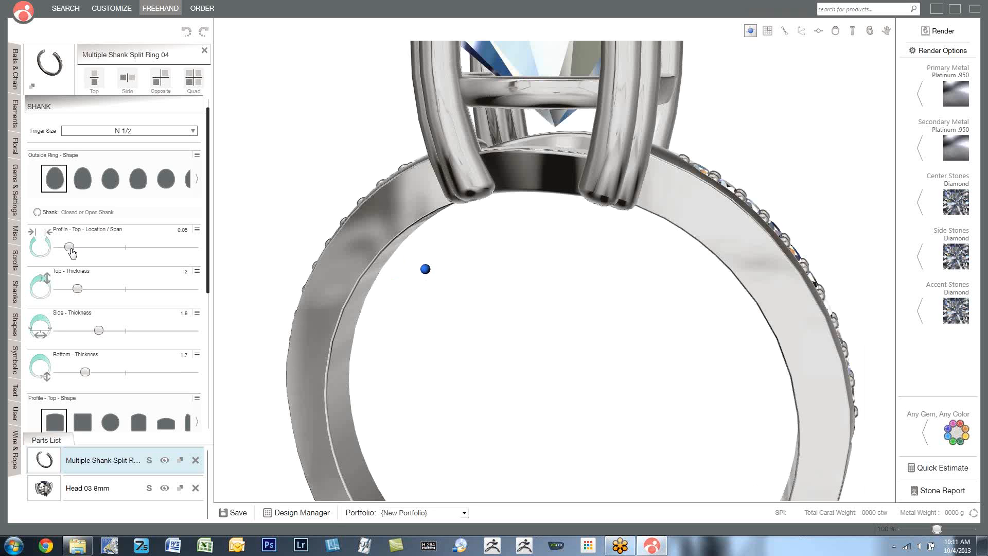
pyautogui.moveTo(545, 265); pyautogui.dragTo(551, 339)
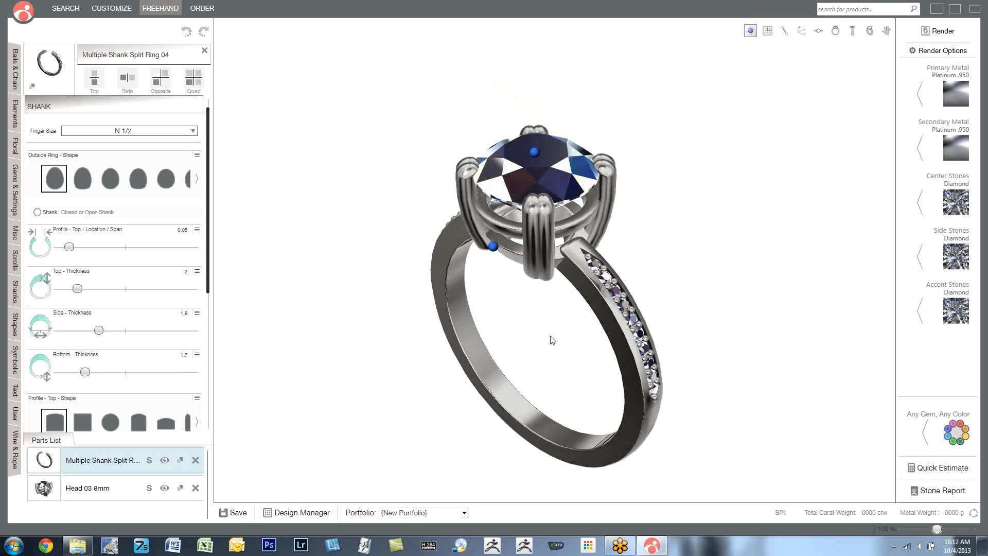
pyautogui.moveTo(501, 305)
pyautogui.mouseDown()
pyautogui.moveTo(534, 242)
pyautogui.moveTo(500, 280)
pyautogui.moveTo(501, 301)
pyautogui.mouseUp()
pyautogui.scroll(3, 517, 283)
pyautogui.scroll(-2, 519, 283)
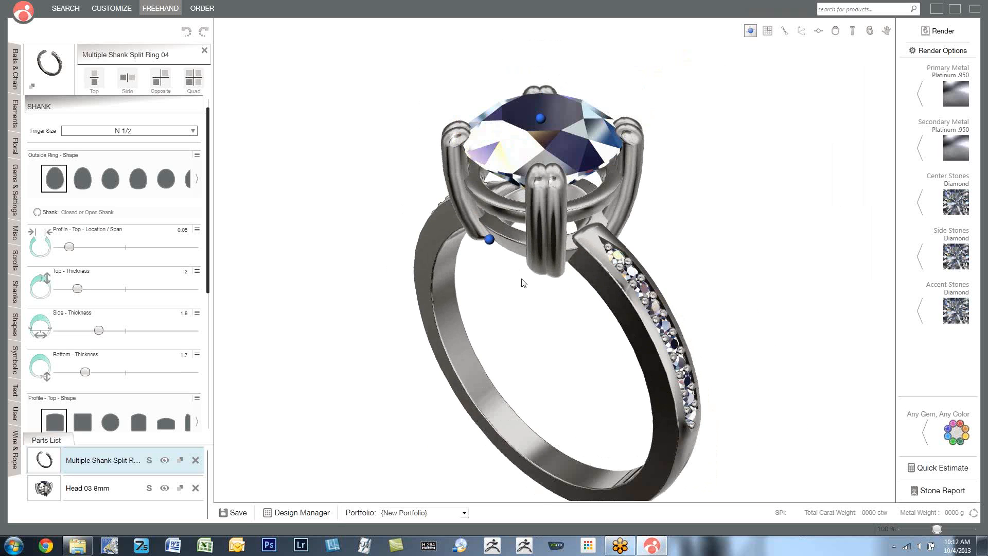
# - Delete the split shank and the 8 mm head to empty the design
pyautogui.click(40, 108)
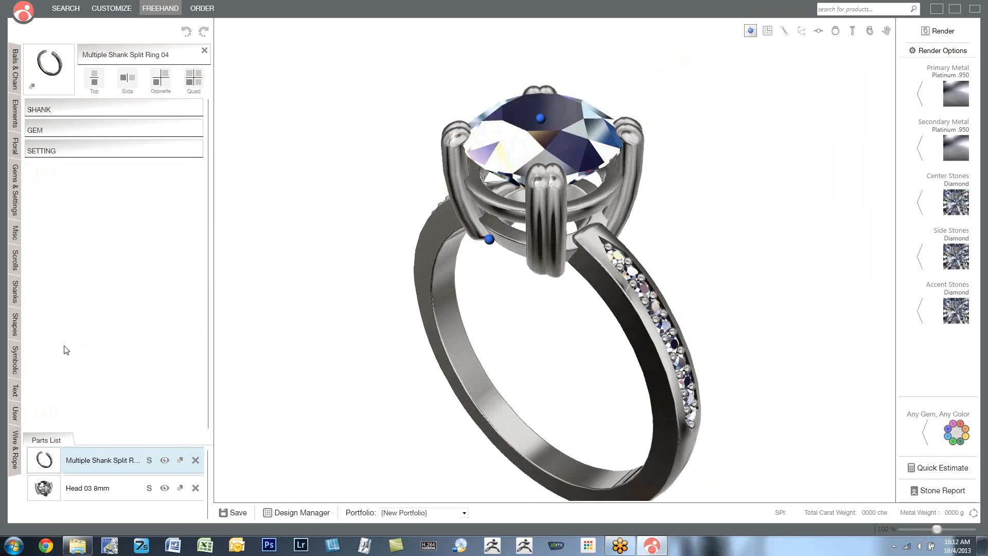
pyautogui.click(195, 460)
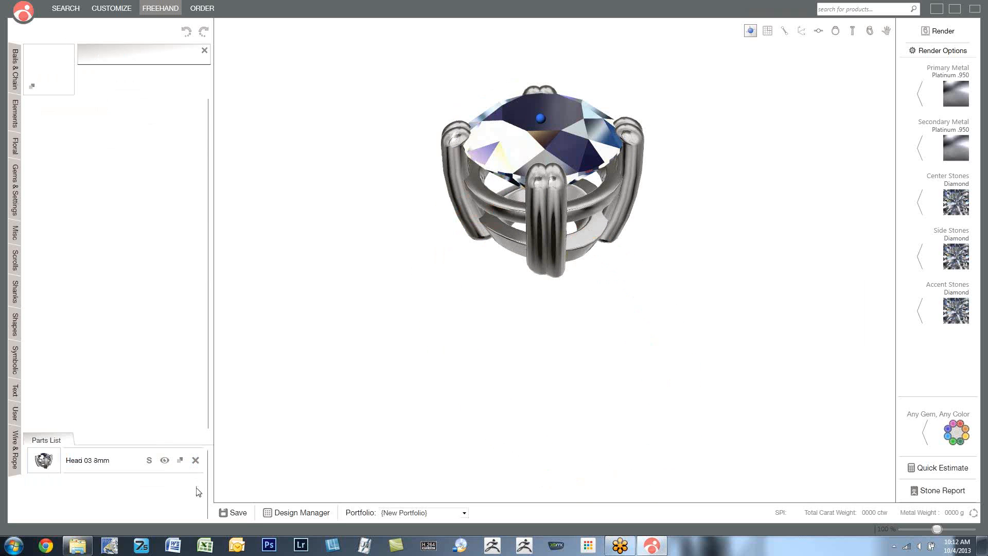
pyautogui.click(196, 460)
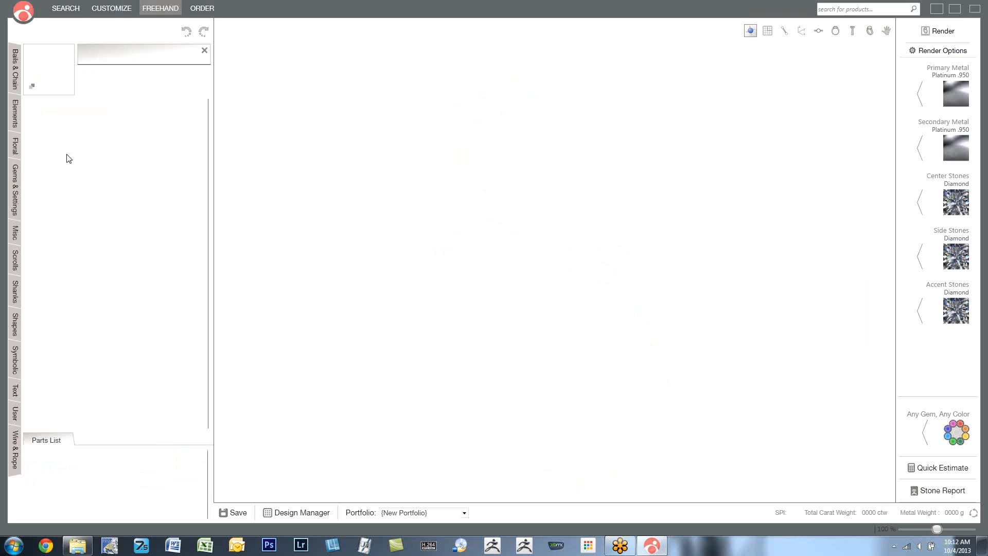
# - Add the Trout part from the Misc library to the empty design
pyautogui.click(17, 235)
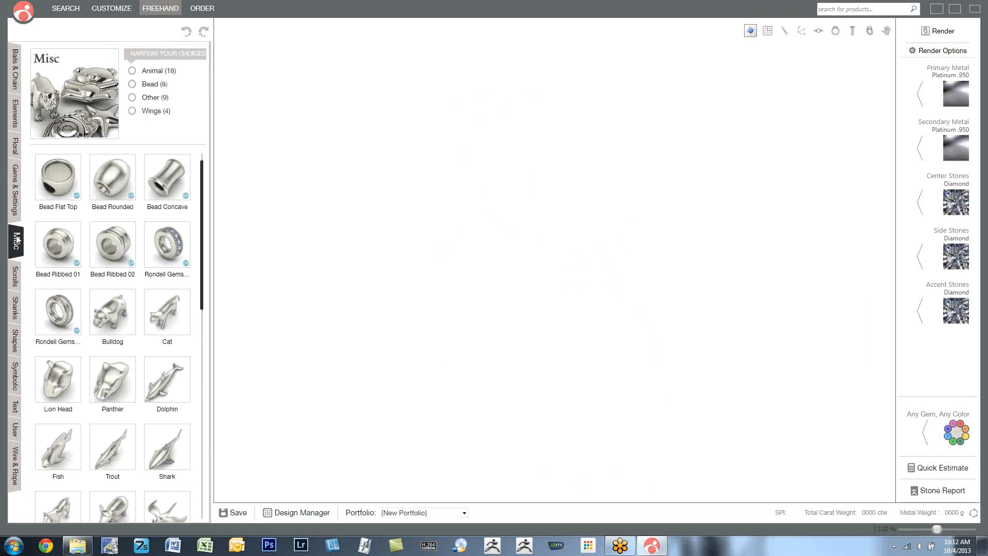
pyautogui.click(117, 455)
pyautogui.moveTo(380, 346); pyautogui.dragTo(307, 292)
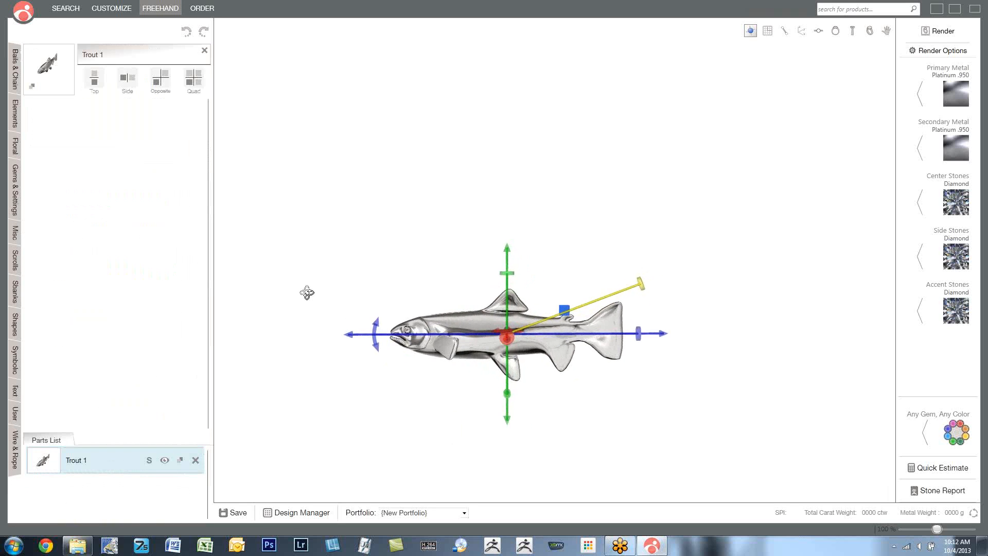
# - Bend the trout's body into a curve from the Top View and inspect it from the front
pyautogui.click(818, 31)
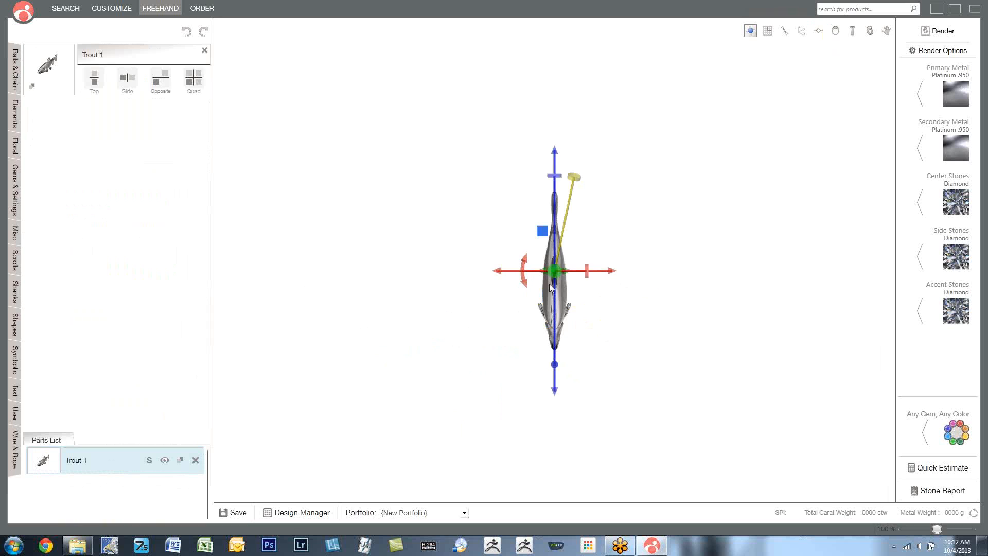
pyautogui.click(542, 235)
pyautogui.moveTo(564, 277)
pyautogui.mouseDown()
pyautogui.moveTo(578, 220)
pyautogui.moveTo(557, 187)
pyautogui.moveTo(588, 209)
pyautogui.mouseUp()
pyautogui.click(836, 32)
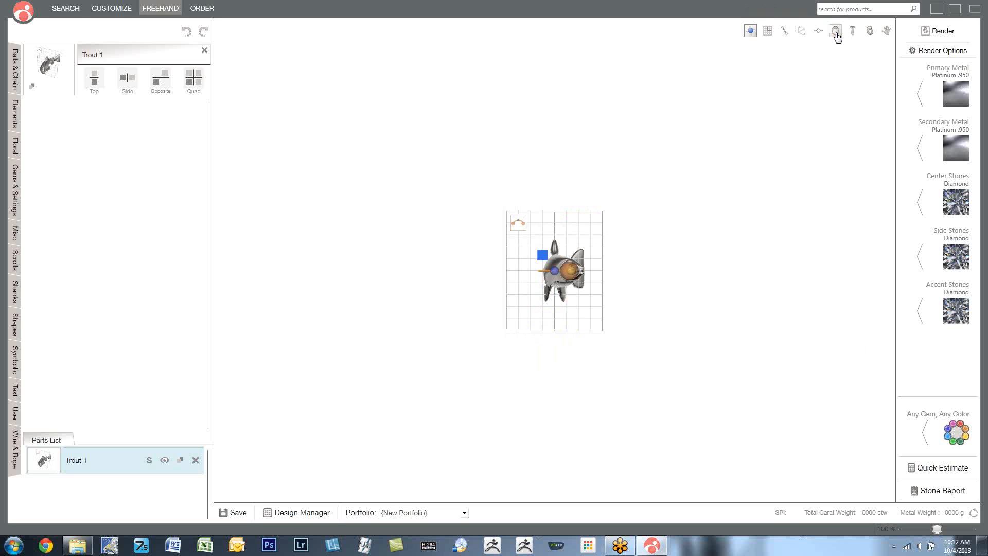
# - Bend the trout in its side-view plane so the head and tail curve downward, and leave bending mode
pyautogui.click(852, 30)
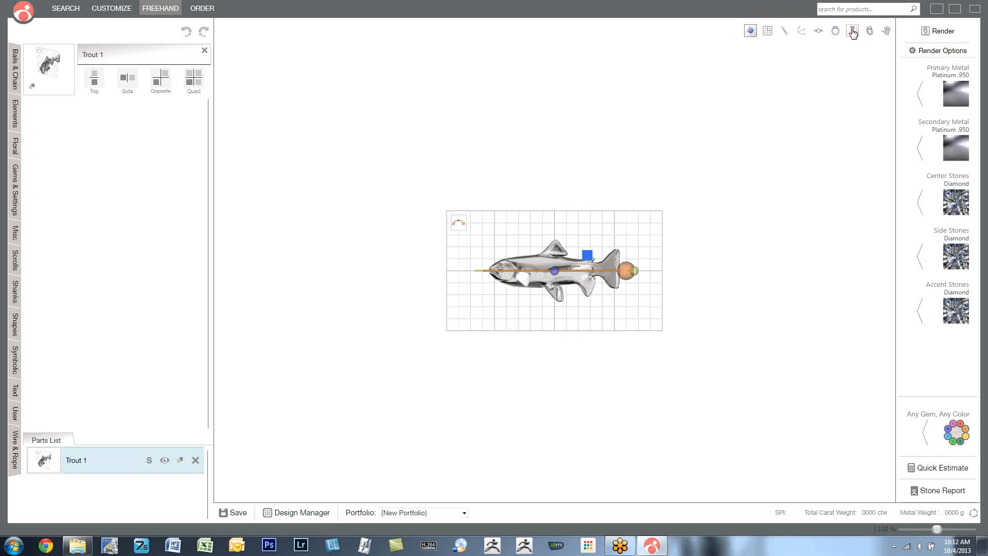
pyautogui.moveTo(699, 202); pyautogui.dragTo(629, 226, button='middle')
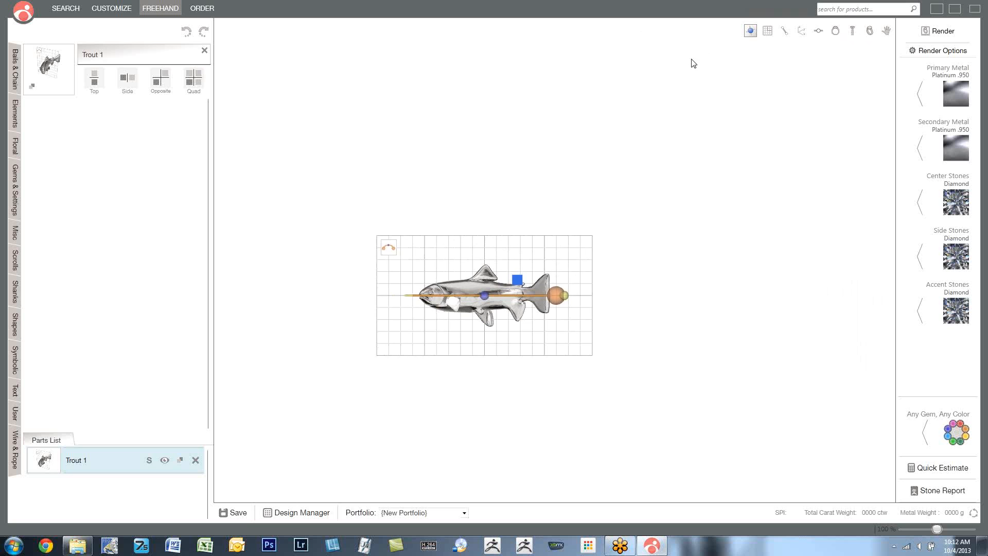
pyautogui.click(870, 34)
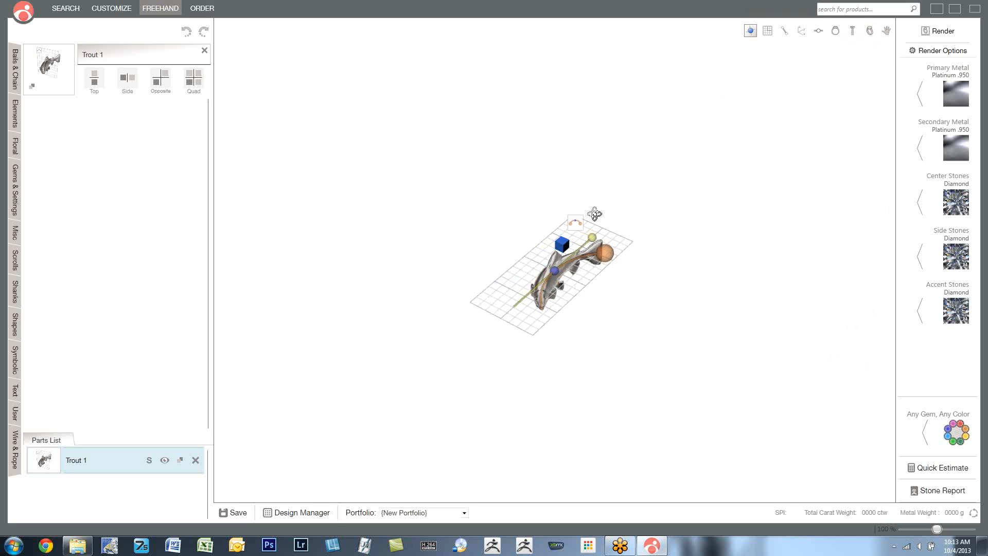
pyautogui.scroll(10, 568, 276)
pyautogui.moveTo(605, 299); pyautogui.dragTo(743, 281, button='right')
pyautogui.moveTo(849, 216); pyautogui.dragTo(816, 303)
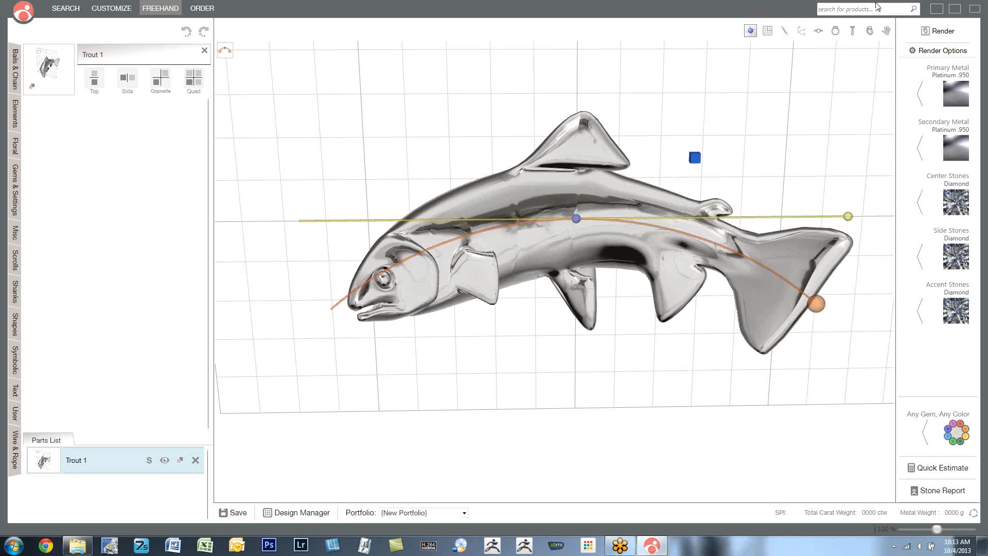
pyautogui.click(869, 31)
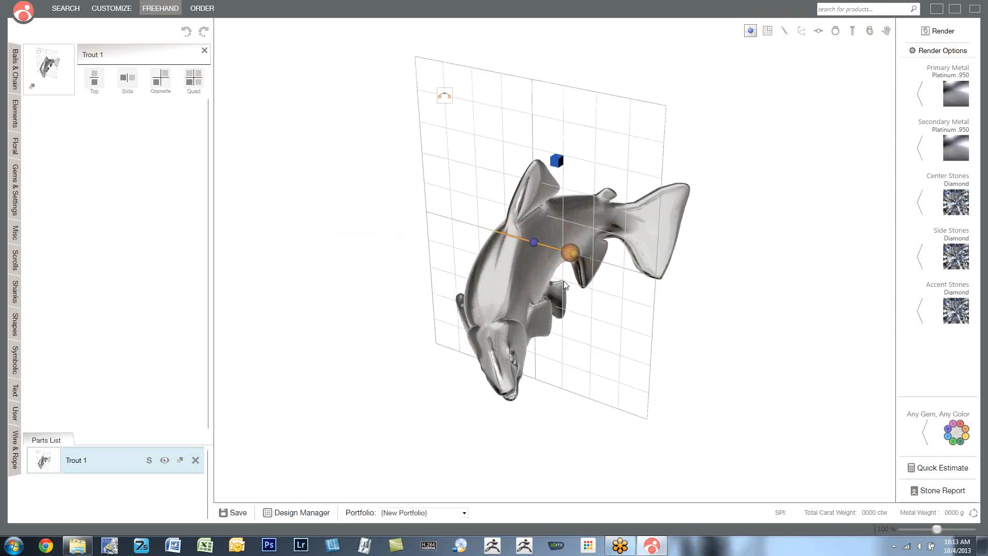
pyautogui.moveTo(503, 266); pyautogui.dragTo(628, 117)
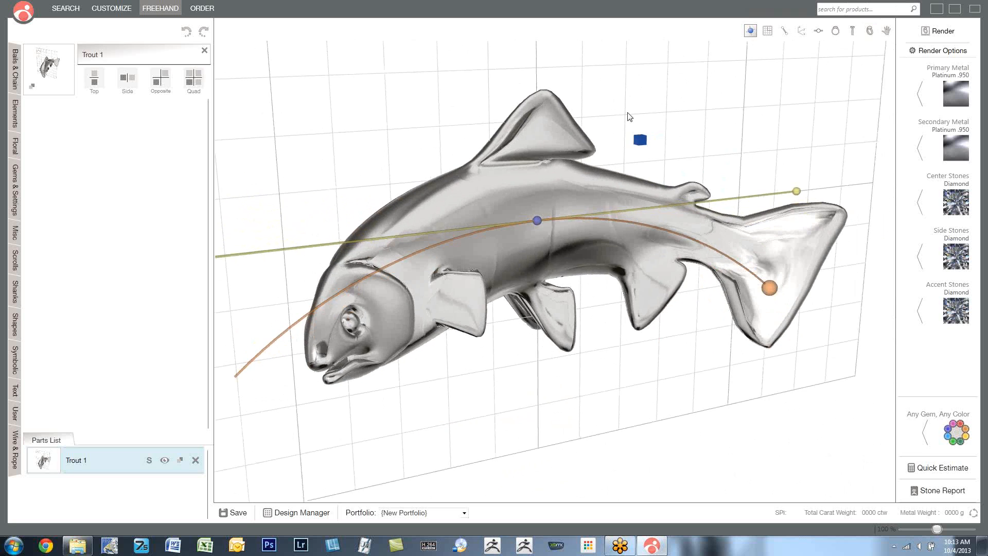
pyautogui.moveTo(638, 143); pyautogui.dragTo(613, 169, button='right')
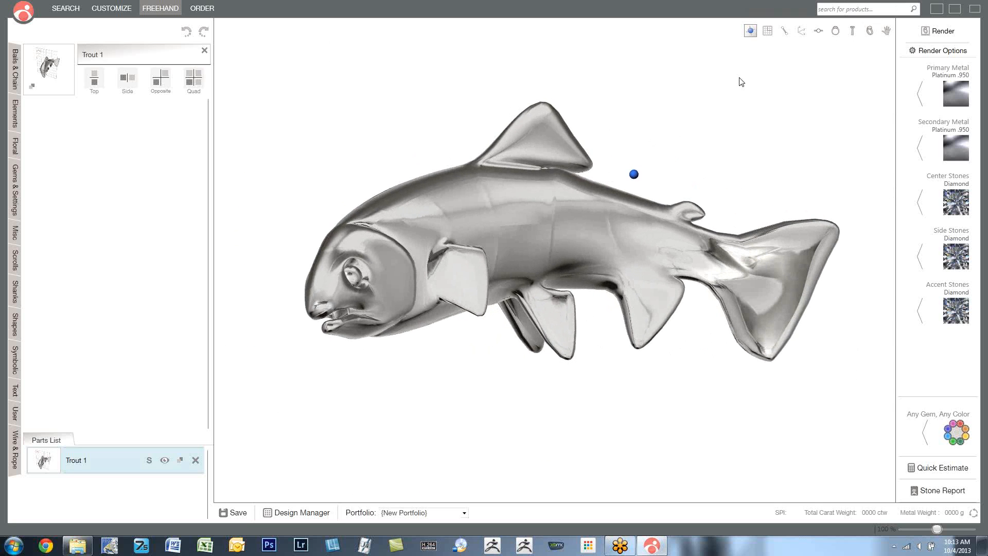
# - Show the grid lines and examine the bent trout against them from several angles
pyautogui.click(768, 33)
pyautogui.moveTo(708, 115); pyautogui.dragTo(699, 110, button='right')
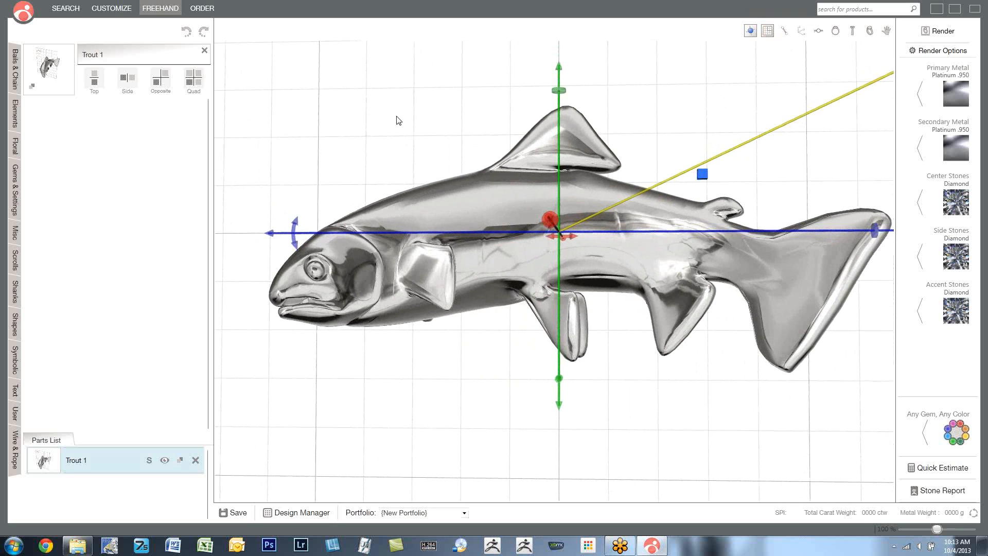
pyautogui.scroll(-2, 394, 139)
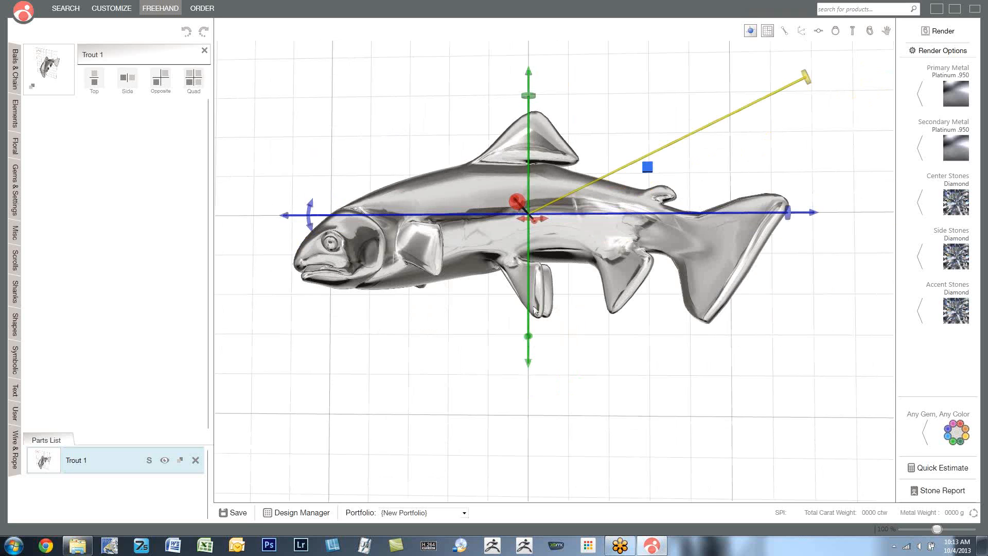
pyautogui.moveTo(586, 212)
pyautogui.mouseDown(button='right')
pyautogui.moveTo(580, 279)
pyautogui.moveTo(772, 252)
pyautogui.moveTo(550, 314)
pyautogui.moveTo(546, 380)
pyautogui.moveTo(594, 211)
pyautogui.moveTo(583, 219)
pyautogui.mouseUp(button='right')
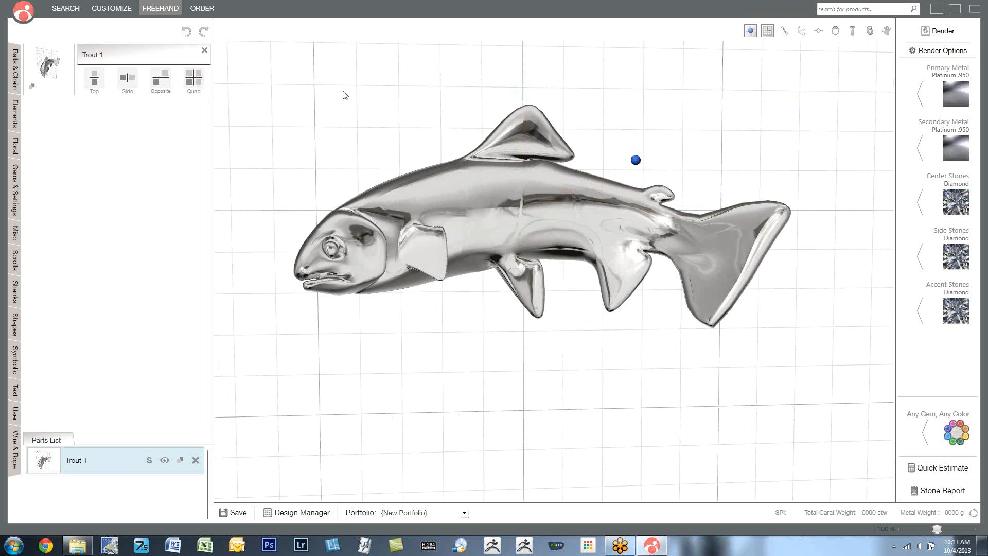
pyautogui.moveTo(570, 143); pyautogui.dragTo(615, 165, button='right')
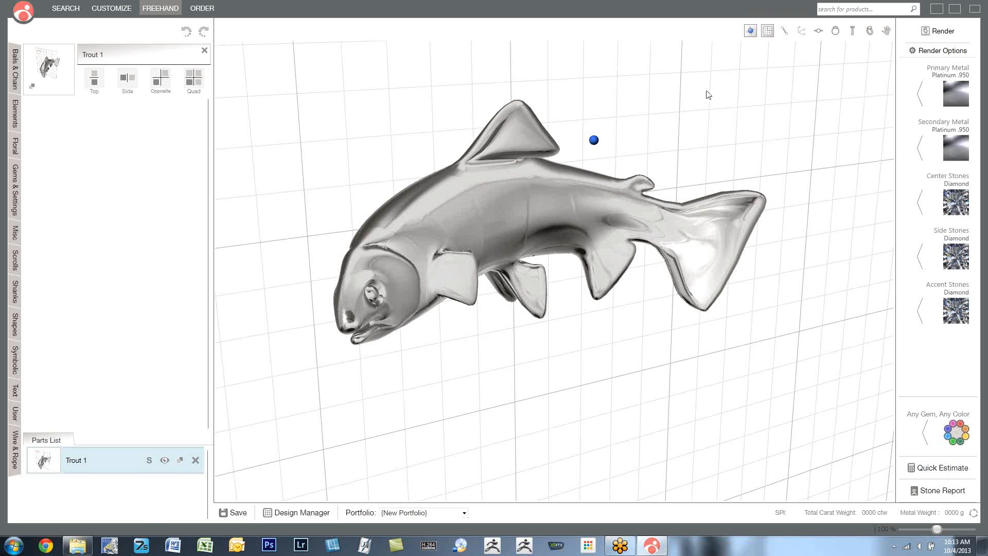
pyautogui.scroll(-2, 625, 112)
pyautogui.scroll(3, 624, 109)
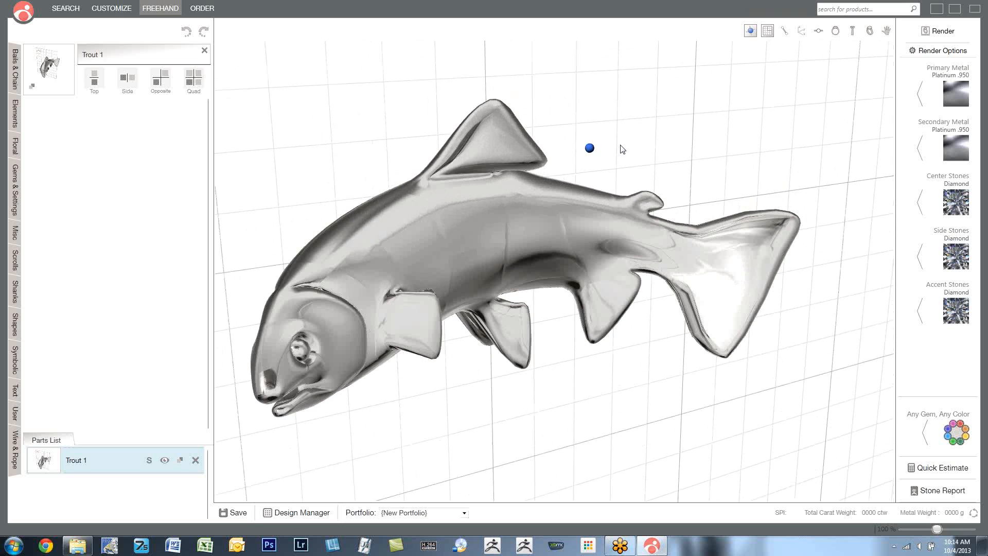
pyautogui.scroll(-1, 596, 121)
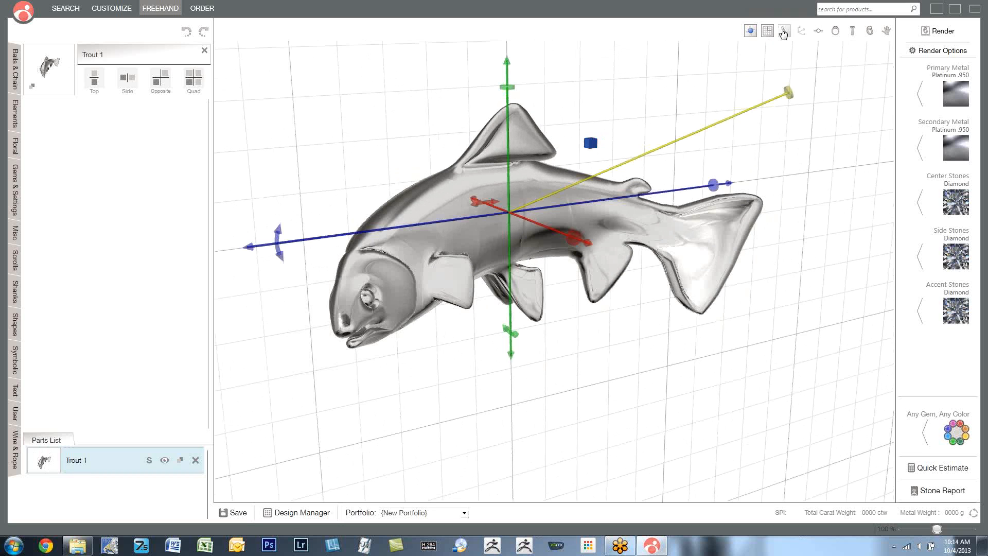
# - Hide the grid lines and examine the trout without them
pyautogui.click(766, 32)
pyautogui.moveTo(692, 220)
pyautogui.mouseDown(button='right')
pyautogui.moveTo(736, 177)
pyautogui.moveTo(695, 221)
pyautogui.mouseUp(button='right')
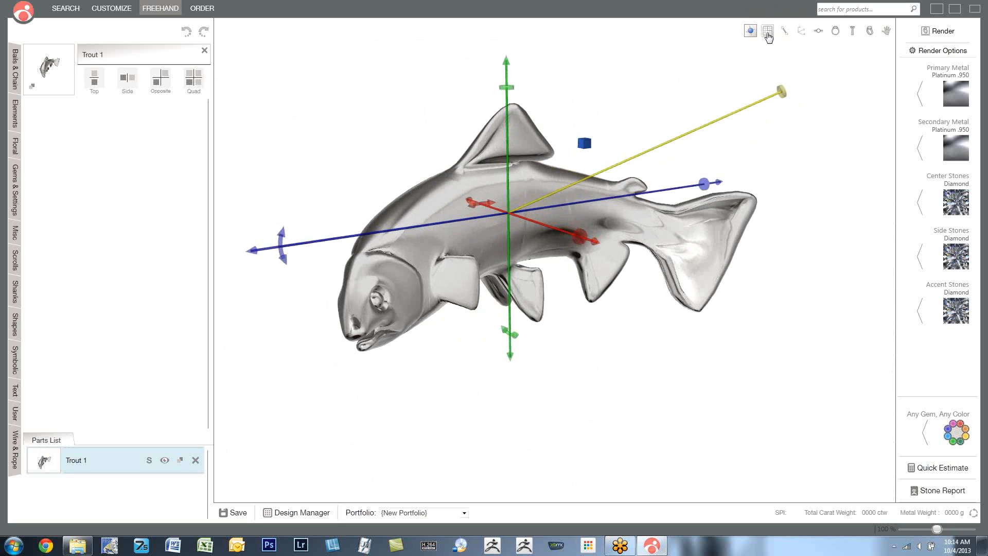
pyautogui.click(768, 32)
pyautogui.click(768, 32)
pyautogui.moveTo(630, 233); pyautogui.dragTo(609, 234, button='right')
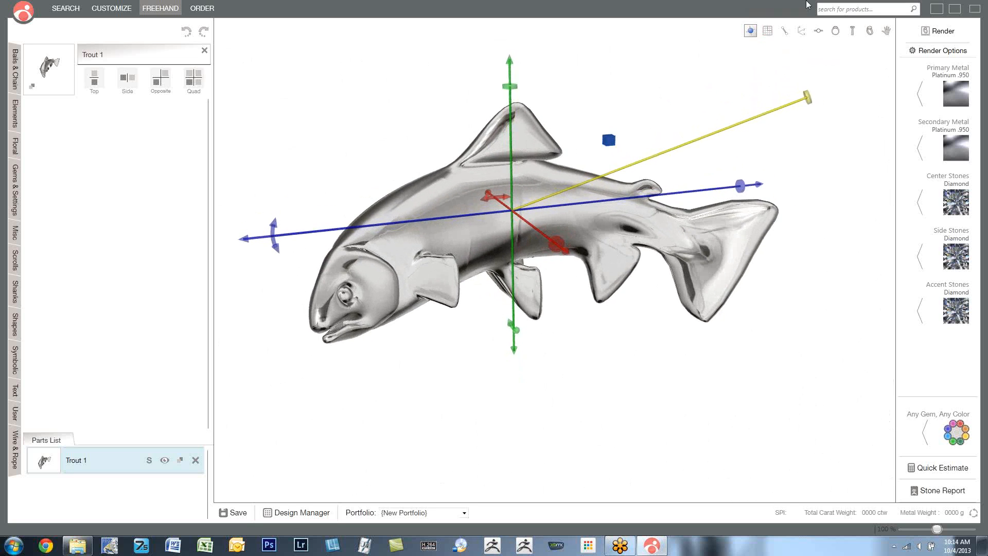
# - Examine the bent trout in the top, front and perspective views
pyautogui.click(818, 32)
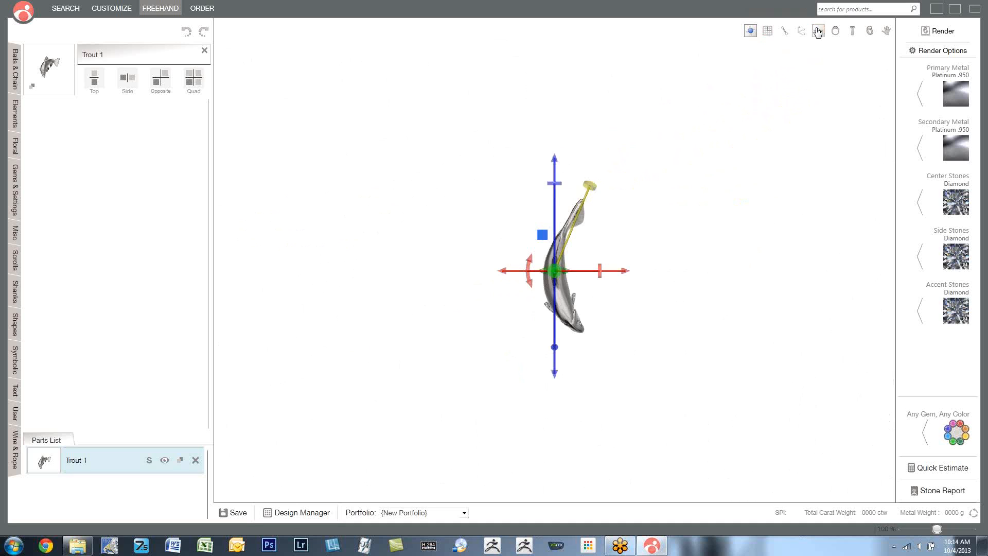
pyautogui.scroll(6, 573, 256)
pyautogui.scroll(-3, 598, 273)
pyautogui.moveTo(647, 285)
pyautogui.mouseDown(button='middle')
pyautogui.moveTo(544, 275)
pyautogui.moveTo(651, 286)
pyautogui.mouseUp(button='middle')
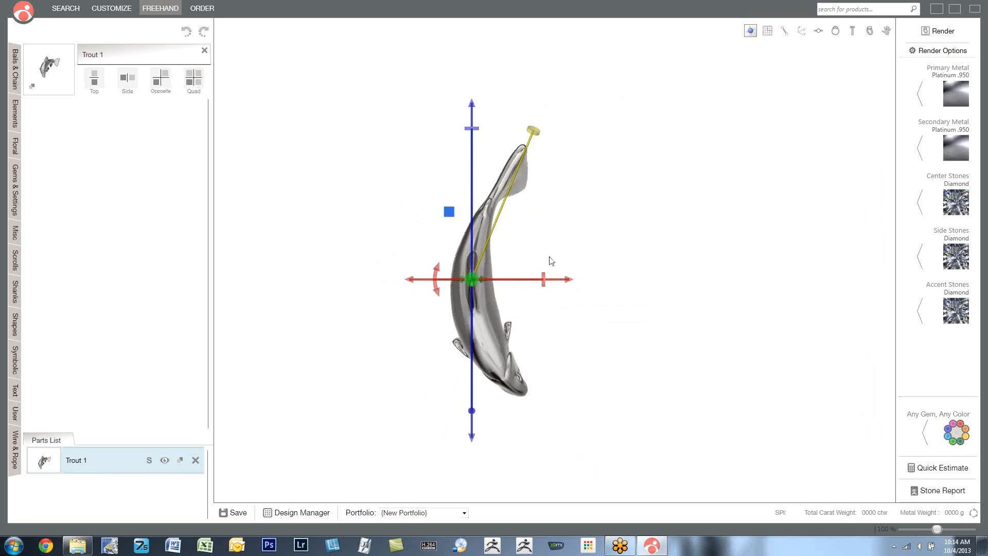
pyautogui.moveTo(631, 286); pyautogui.dragTo(698, 291, button='middle')
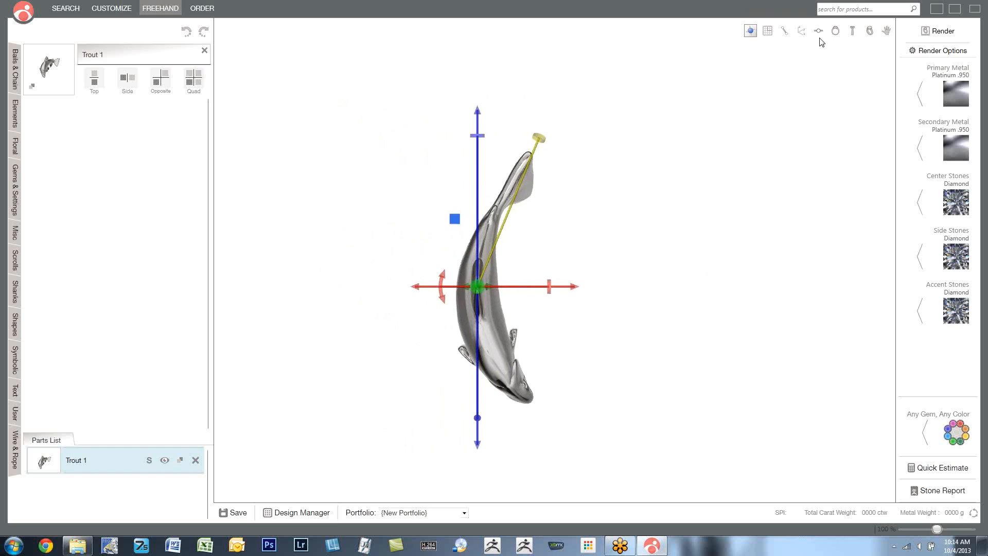
pyautogui.click(836, 34)
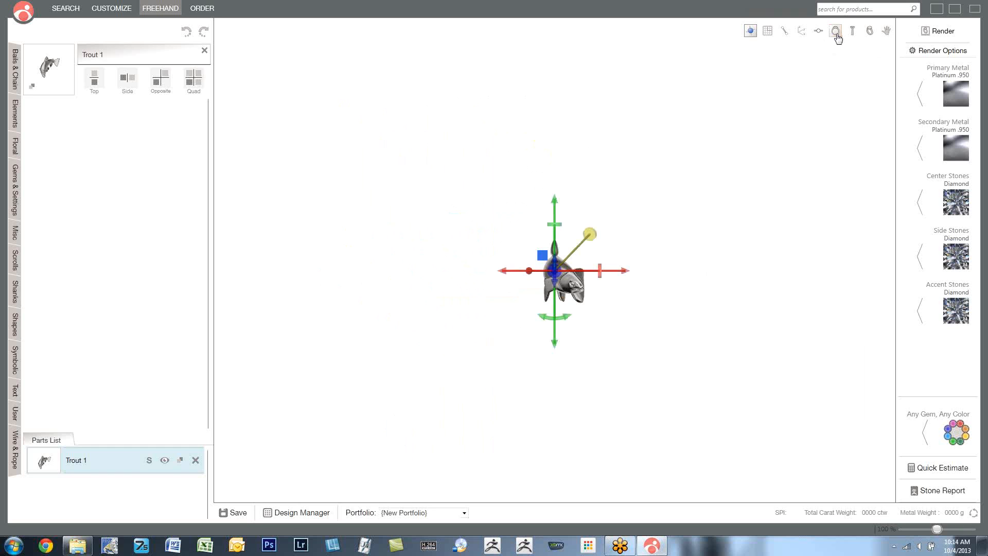
pyautogui.scroll(3, 547, 283)
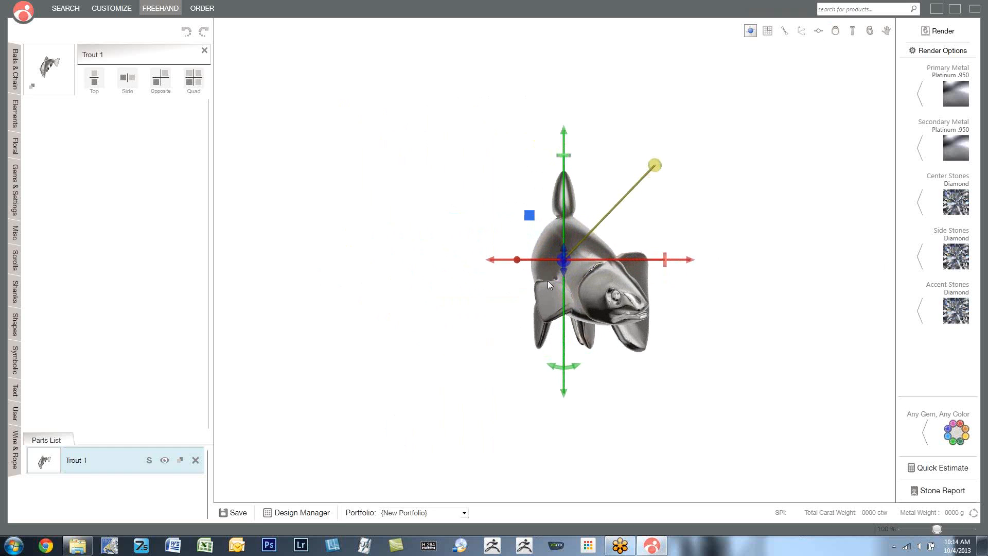
pyautogui.click(870, 31)
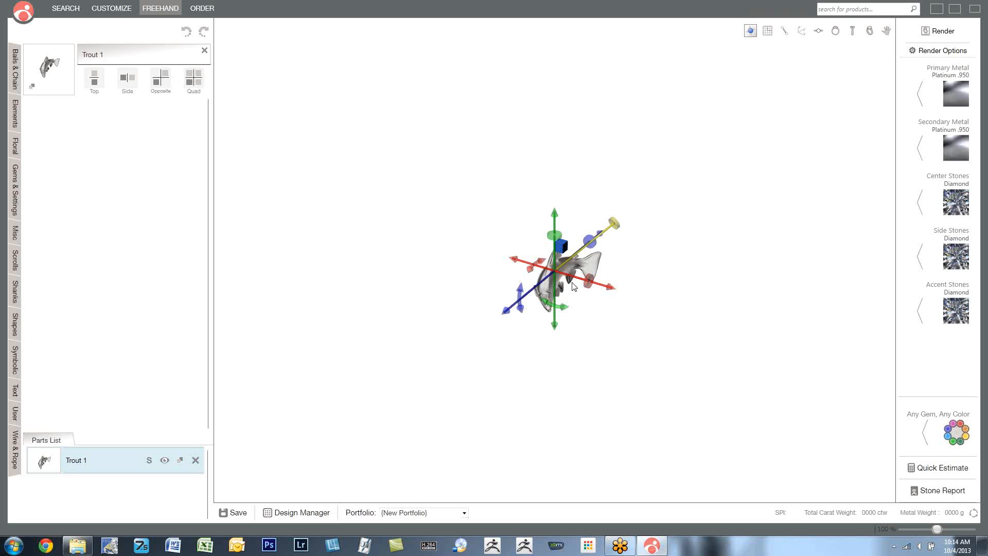
pyautogui.scroll(5, 573, 286)
pyautogui.moveTo(611, 317); pyautogui.dragTo(611, 285, button='right')
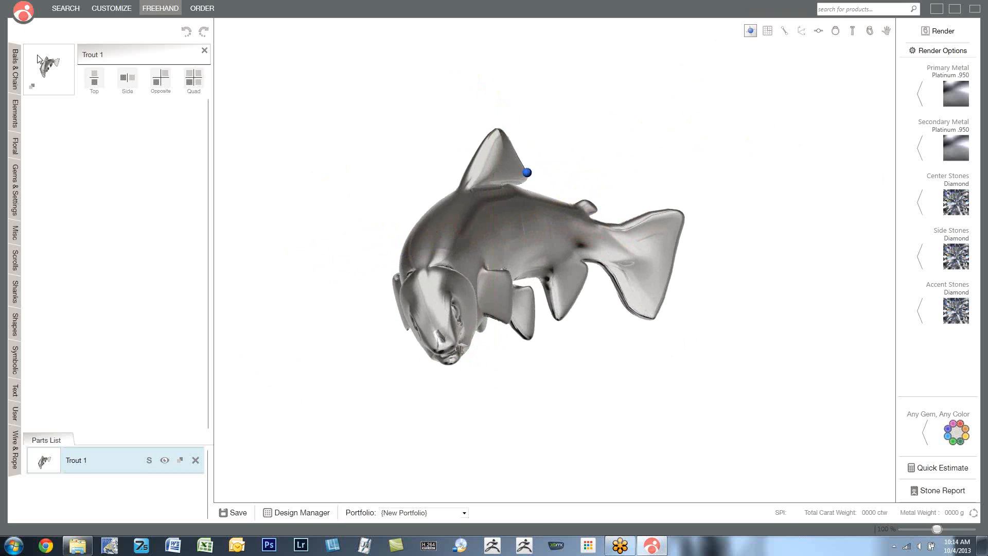
# - Add the Wire Straight 12 part from the Wire & Rope library to the design
pyautogui.click(16, 445)
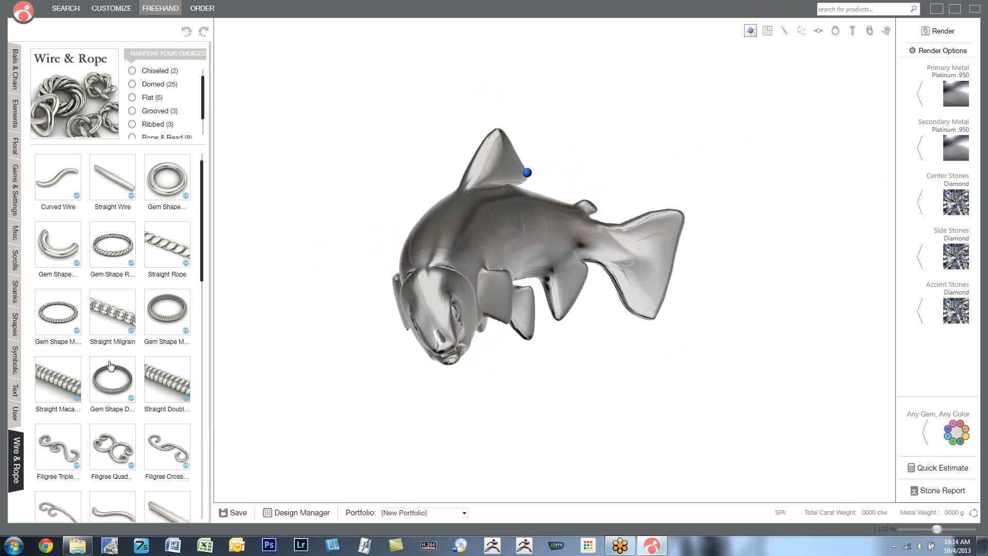
pyautogui.moveTo(200, 258)
pyautogui.mouseDown()
pyautogui.moveTo(206, 418)
pyautogui.moveTo(206, 276)
pyautogui.mouseUp()
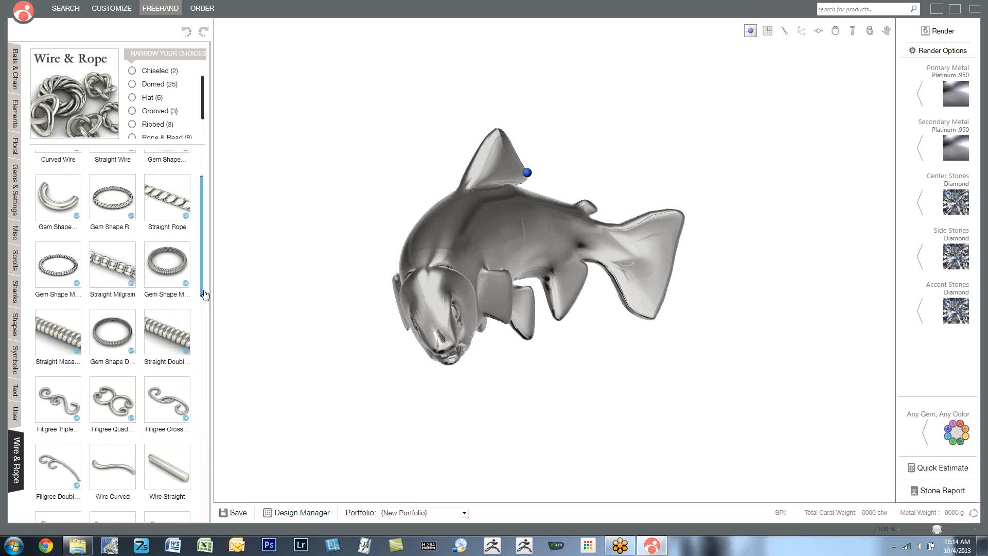
pyautogui.moveTo(204, 294); pyautogui.dragTo(205, 420)
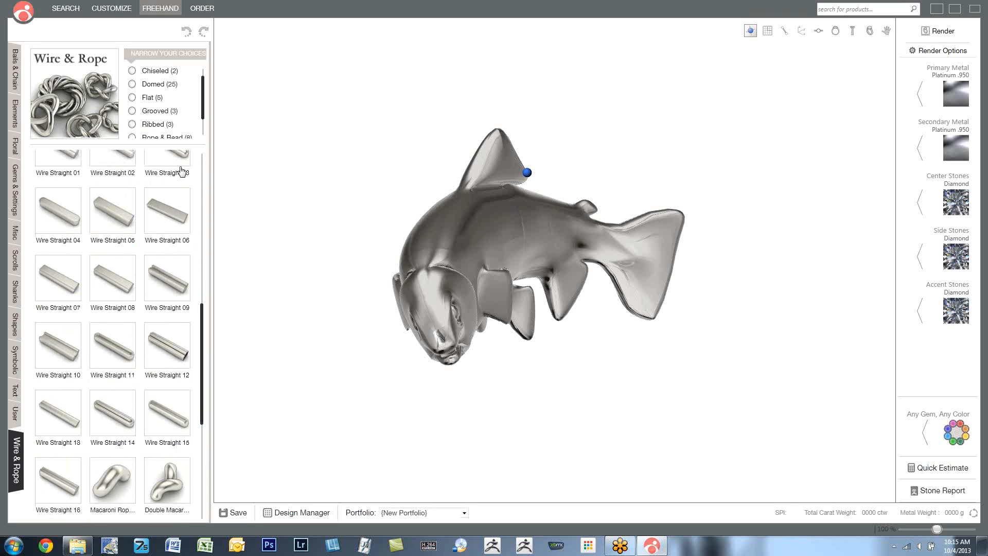
pyautogui.click(168, 352)
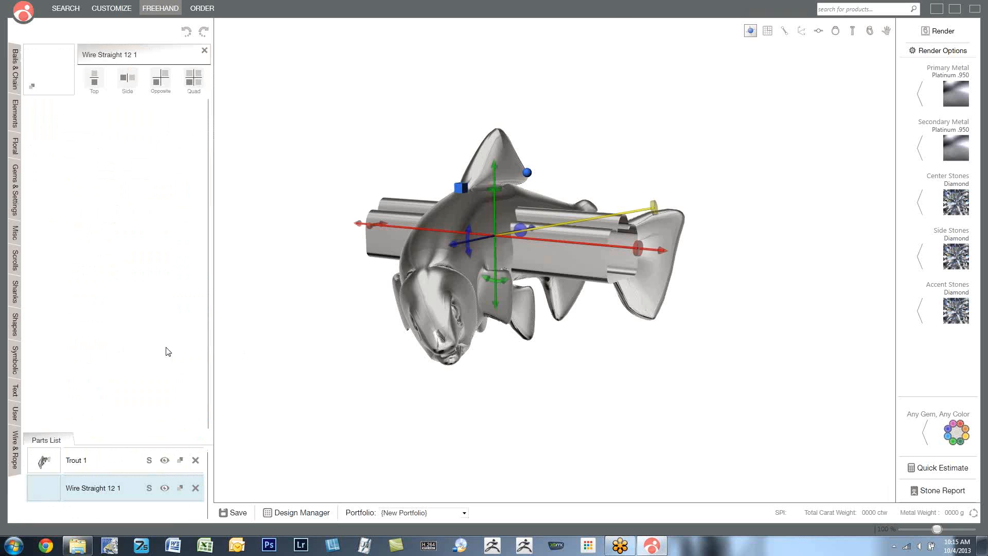
# - Delete the trout from the design, keeping only the straight wire
pyautogui.moveTo(482, 272); pyautogui.dragTo(434, 273, button='right')
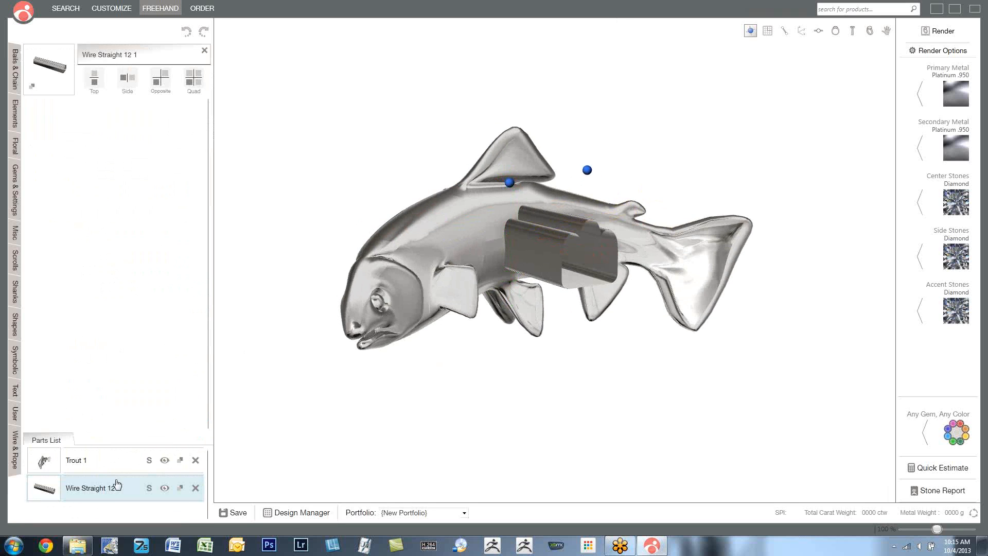
pyautogui.click(196, 460)
pyautogui.moveTo(451, 152); pyautogui.dragTo(300, 189, button='right')
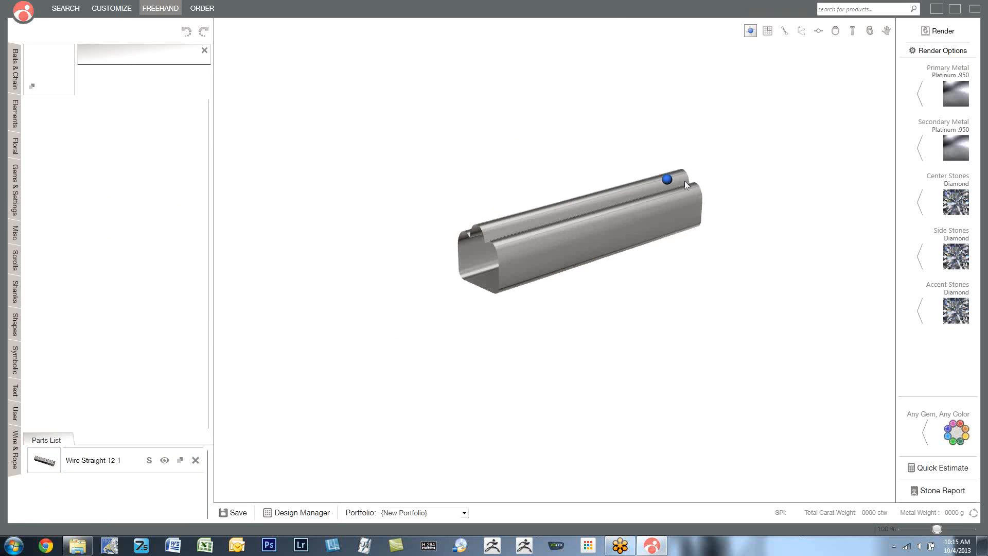
# - Stretch the straight wire along its length and scale its width to about 0.98 mm
pyautogui.click(664, 181)
pyautogui.moveTo(481, 251); pyautogui.dragTo(473, 253, button='right')
pyautogui.moveTo(455, 266)
pyautogui.moveTo(456, 266); pyautogui.dragTo(324, 297)
pyautogui.moveTo(610, 246)
pyautogui.moveTo(625, 241)
pyautogui.mouseDown()
pyautogui.moveTo(620, 231)
pyautogui.moveTo(640, 250)
pyautogui.moveTo(623, 228)
pyautogui.moveTo(617, 240)
pyautogui.mouseUp()
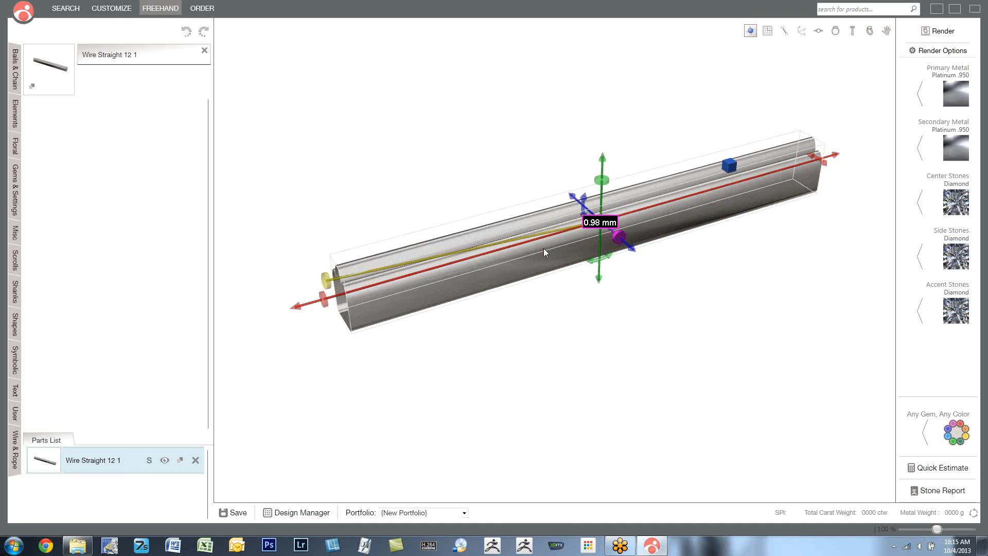
pyautogui.moveTo(323, 301); pyautogui.dragTo(300, 315)
pyautogui.moveTo(569, 288)
pyautogui.mouseDown(button='right')
pyautogui.moveTo(632, 268)
pyautogui.moveTo(582, 276)
pyautogui.mouseUp(button='right')
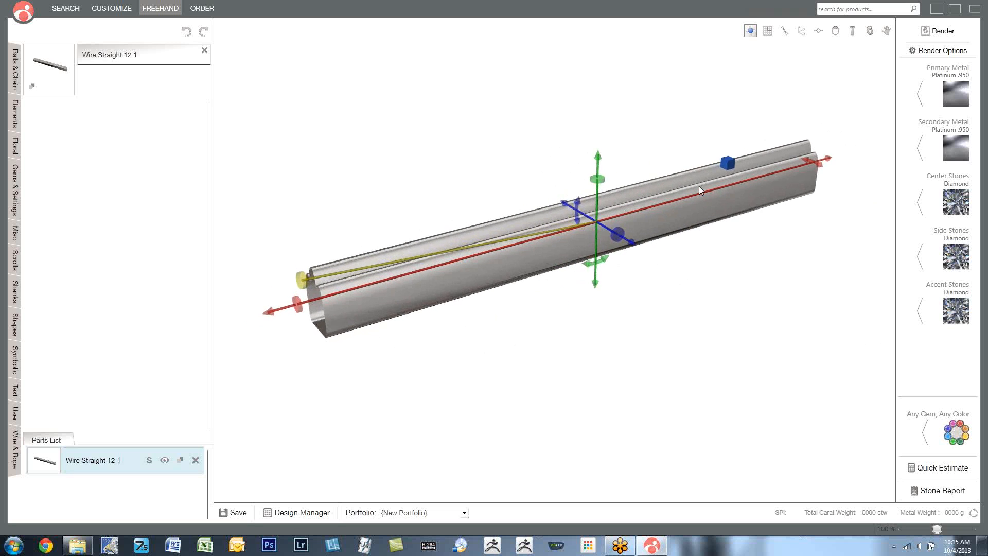
# - Bend the wire into an open ring, curve it again in the perpendicular plane, and leave bending mode
pyautogui.click(729, 165)
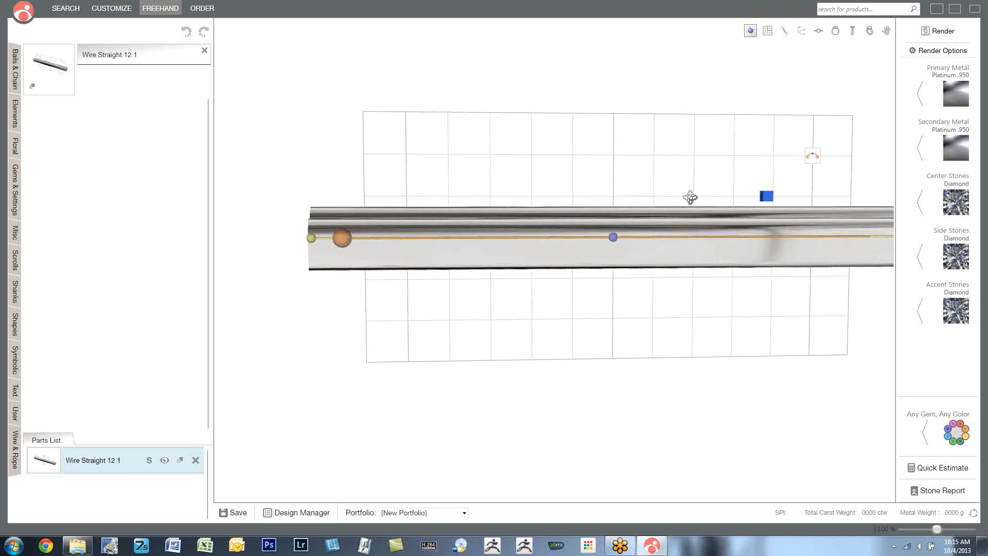
pyautogui.moveTo(408, 232); pyautogui.dragTo(588, 340)
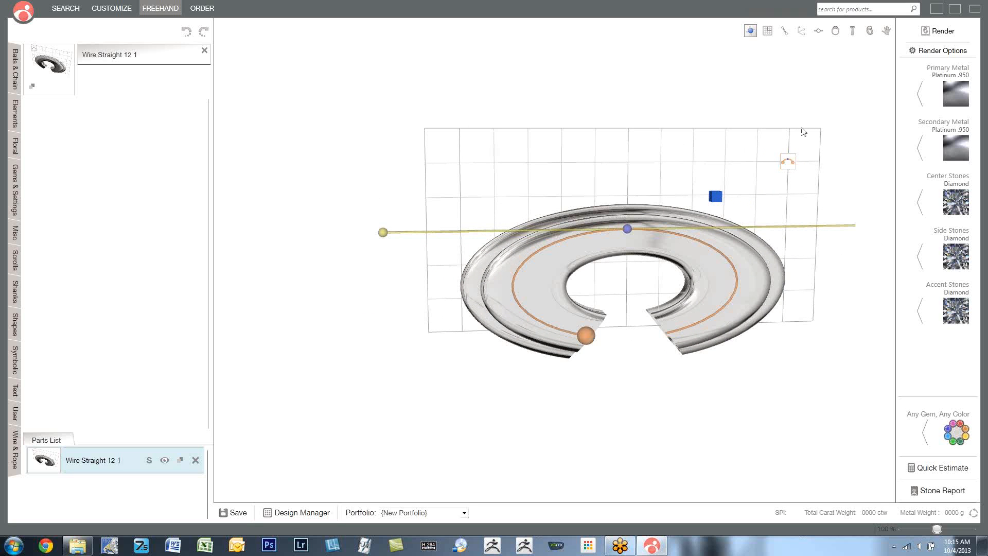
pyautogui.moveTo(726, 161); pyautogui.dragTo(608, 270)
pyautogui.moveTo(406, 237); pyautogui.dragTo(563, 159)
pyautogui.moveTo(584, 358); pyautogui.dragTo(704, 250)
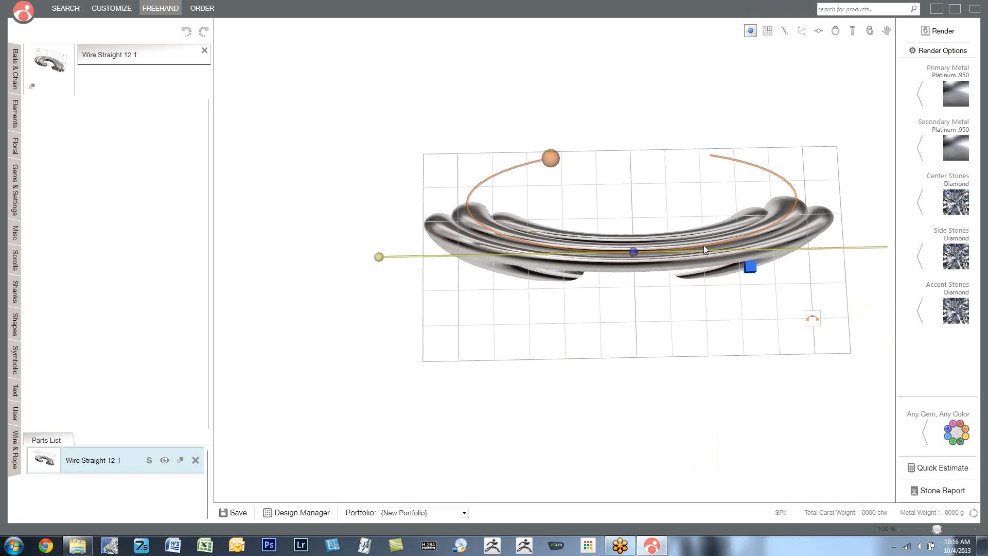
pyautogui.click(750, 268)
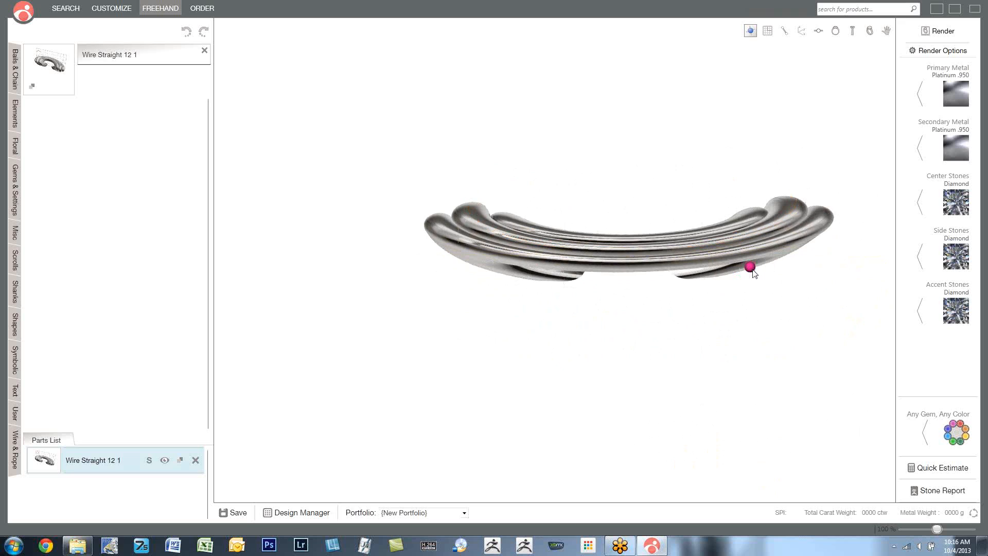
# - Delete the bent wire from the design and add the Dolphin part from the Misc library
pyautogui.click(204, 51)
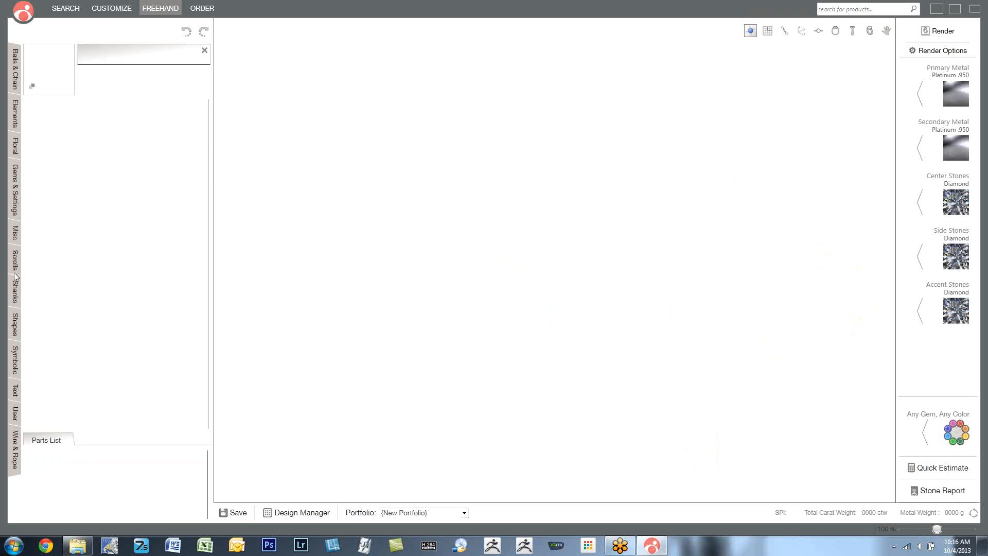
pyautogui.click(13, 233)
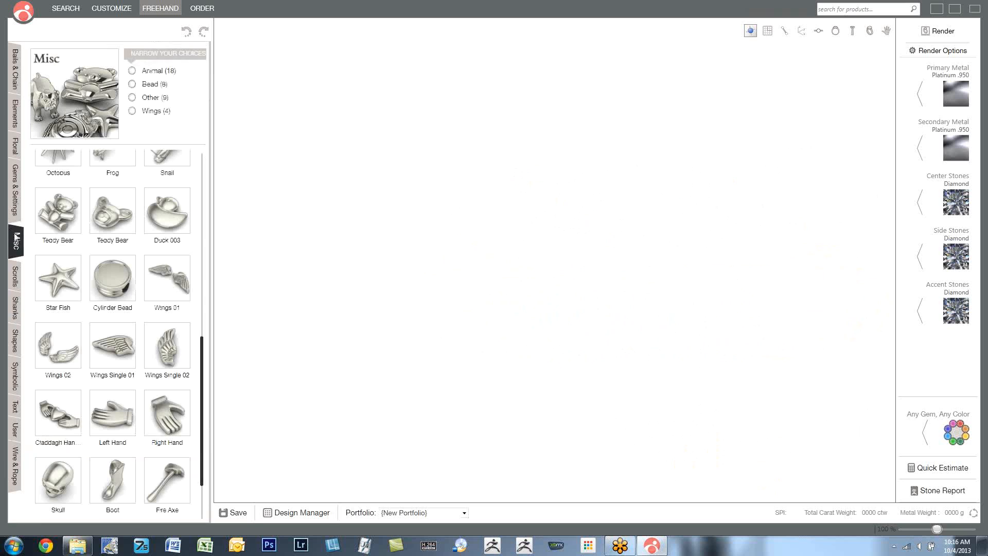
pyautogui.scroll(-3, 200, 391)
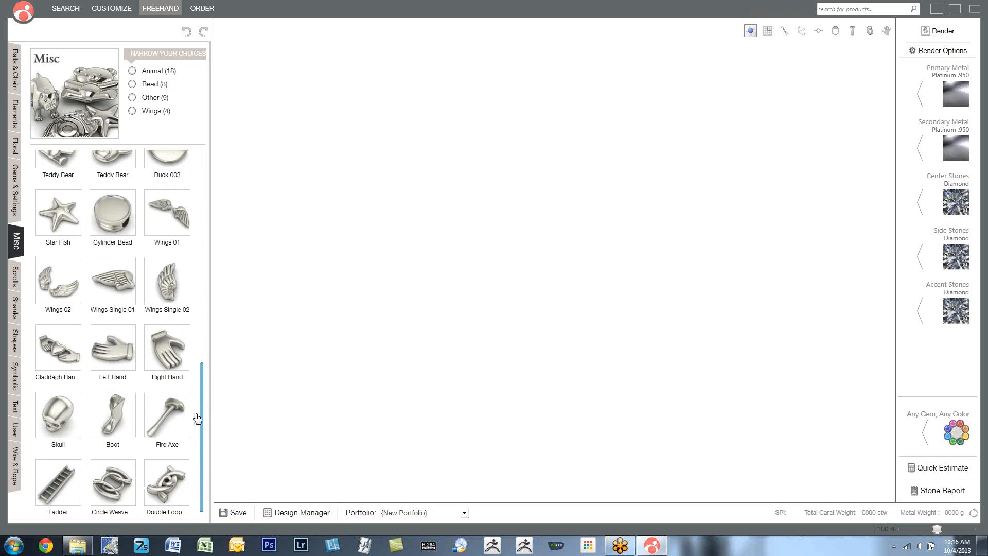
pyautogui.moveTo(205, 417); pyautogui.dragTo(199, 257)
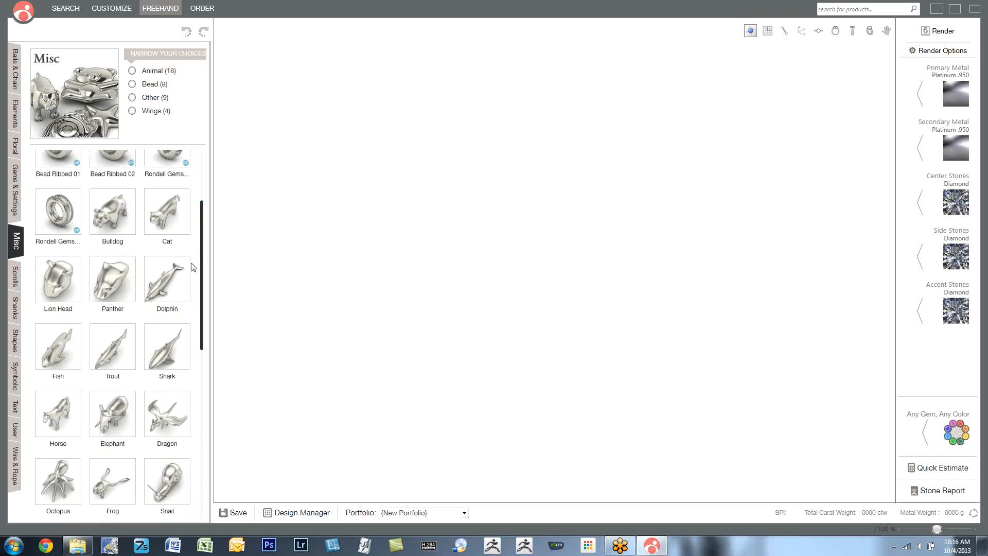
pyautogui.click(169, 293)
# - Switch the dolphin to bending mode and arch its body downward symmetrically along its length
pyautogui.moveTo(501, 287); pyautogui.dragTo(431, 258, button='right')
pyautogui.scroll(-2, 466, 261)
pyautogui.click(414, 301)
pyautogui.moveTo(570, 323); pyautogui.dragTo(566, 284, button='right')
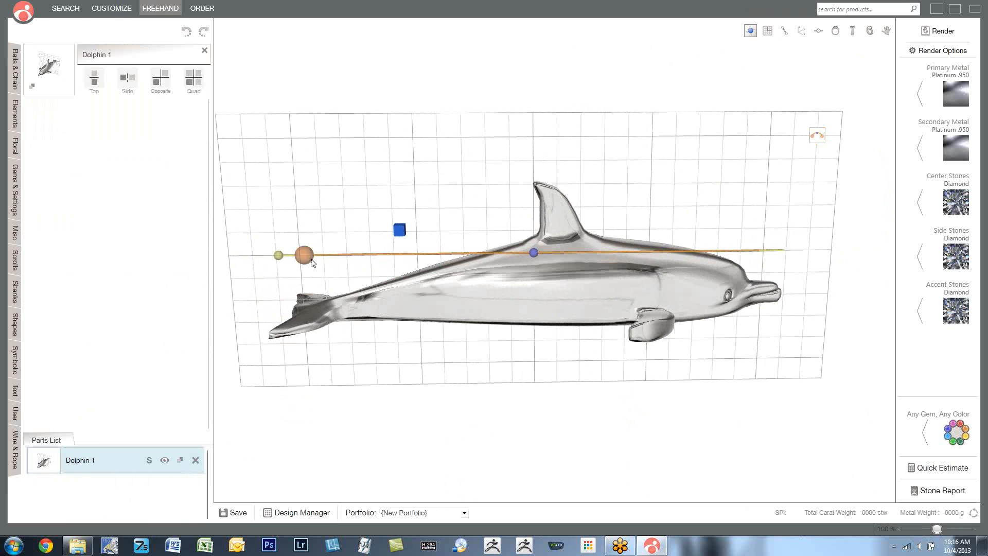
pyautogui.moveTo(306, 271); pyautogui.dragTo(321, 304)
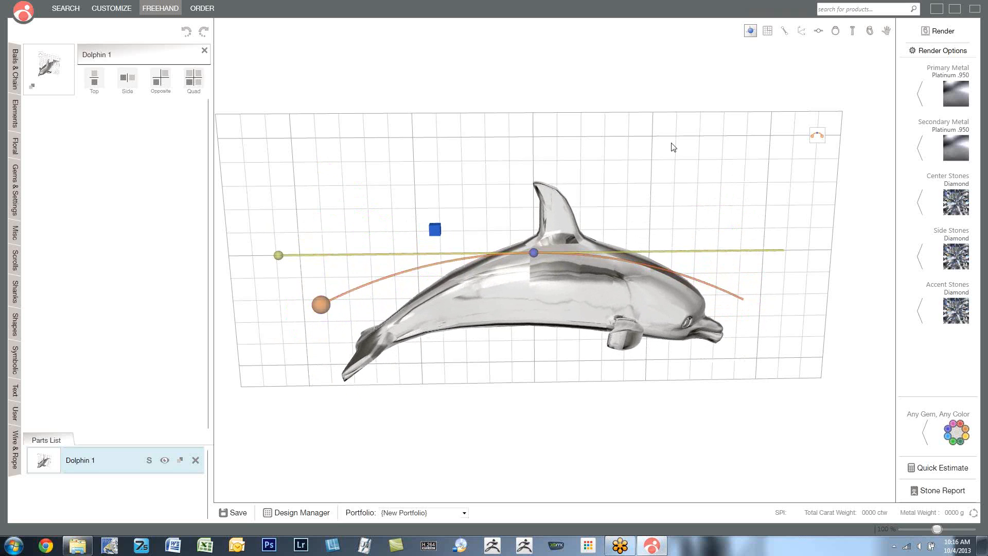
# - Switch the dolphin's bend to an S-curve, curve the tail more steeply downward, and change the bend type again
pyautogui.click(818, 136)
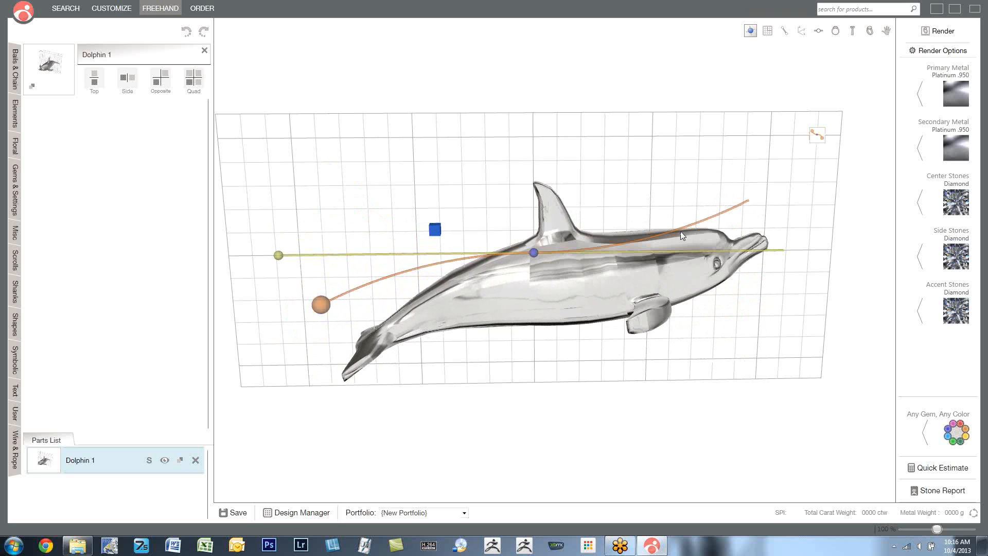
pyautogui.moveTo(323, 306); pyautogui.dragTo(341, 403)
pyautogui.click(817, 136)
# - Bend the dolphin sideways in the horizontal plane and change that plane's bend type
pyautogui.moveTo(486, 226); pyautogui.dragTo(433, 286, button='right')
pyautogui.click(529, 218)
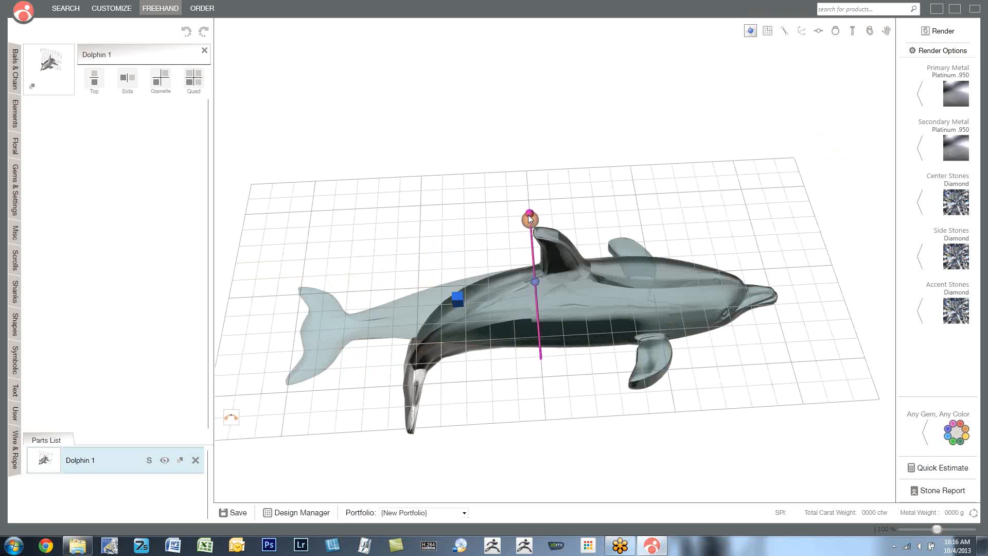
pyautogui.moveTo(529, 215); pyautogui.dragTo(409, 258)
pyautogui.moveTo(618, 267); pyautogui.dragTo(569, 227, button='right')
pyautogui.click(239, 412)
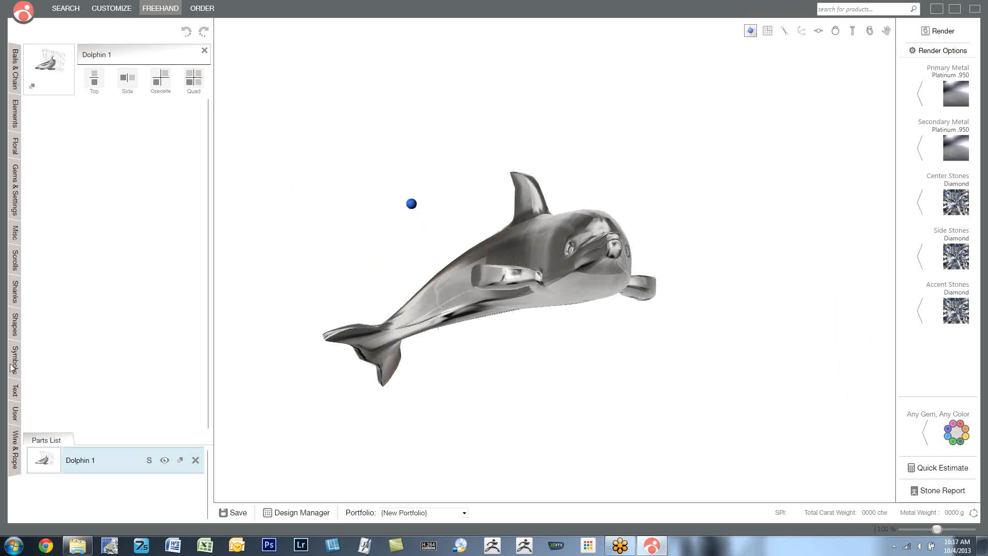
# - Browse the Bails & Chain library and look through the parts in the Elements library
pyautogui.click(16, 83)
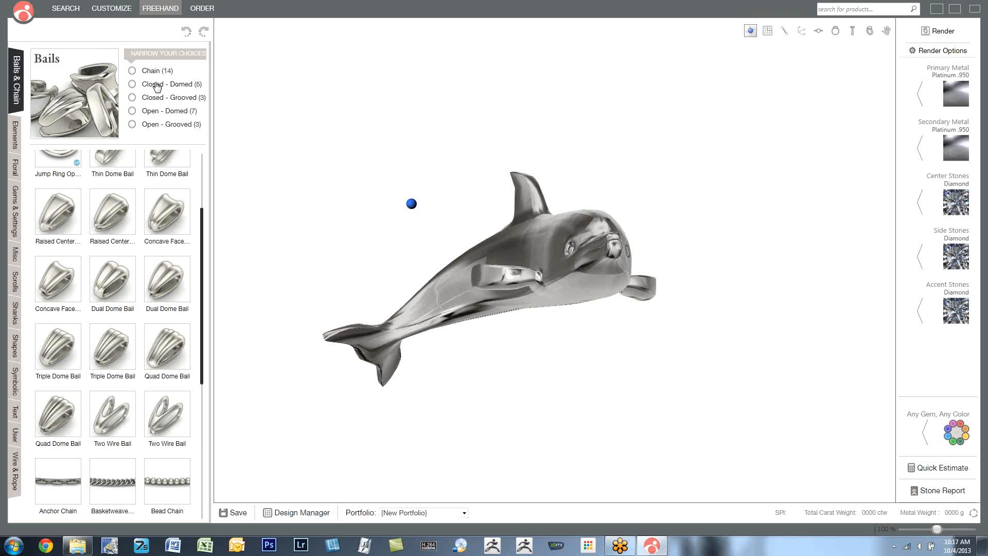
pyautogui.click(14, 143)
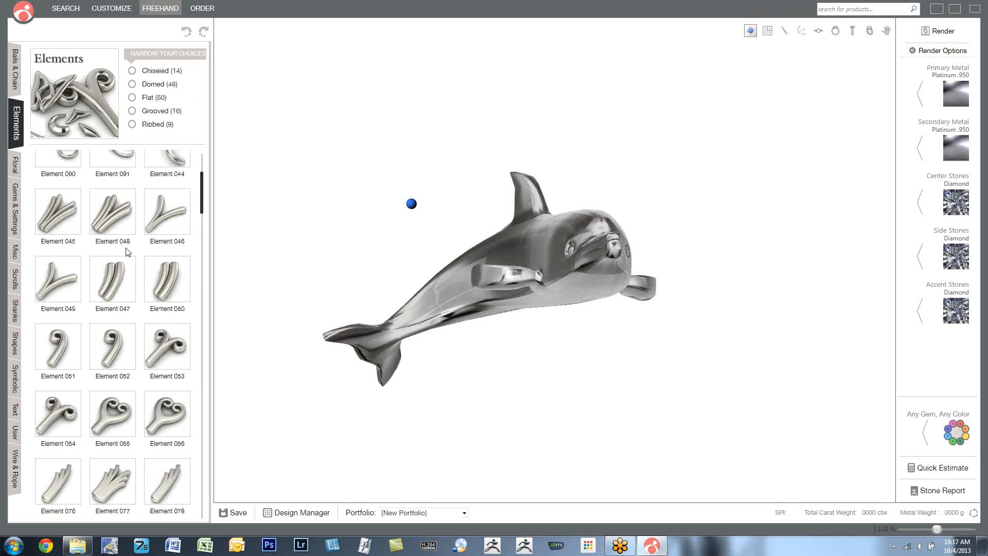
pyautogui.scroll(-5, 143, 268)
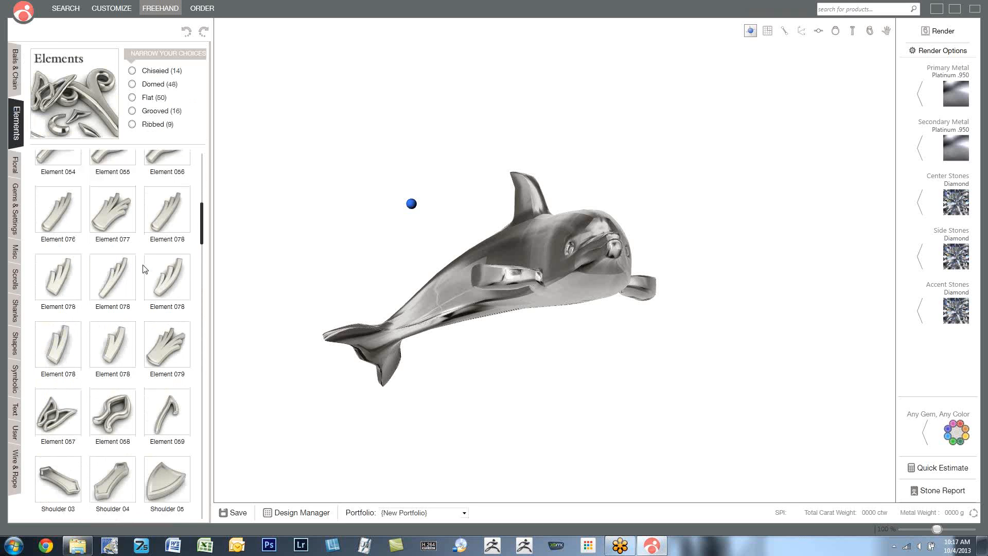
pyautogui.scroll(-5, 143, 269)
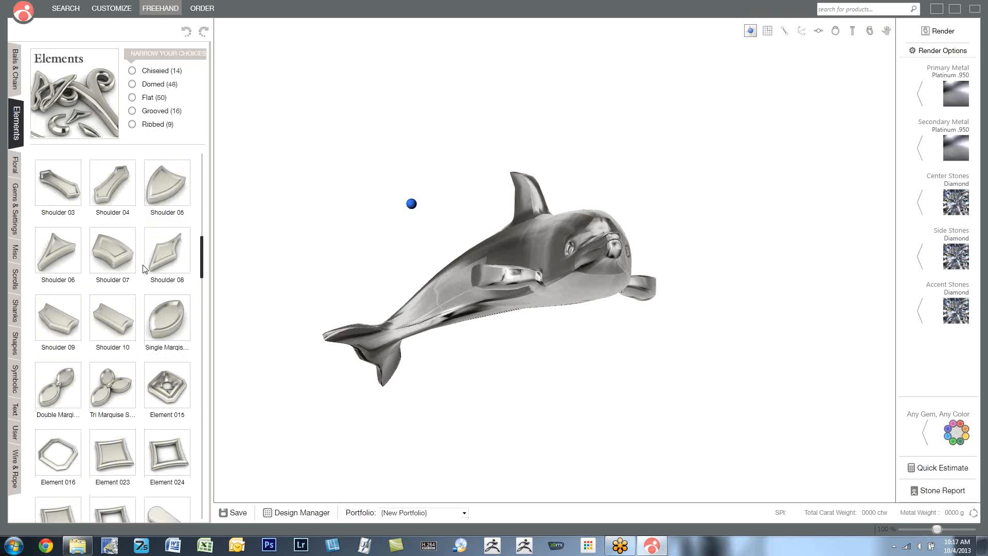
pyautogui.scroll(-5, 143, 269)
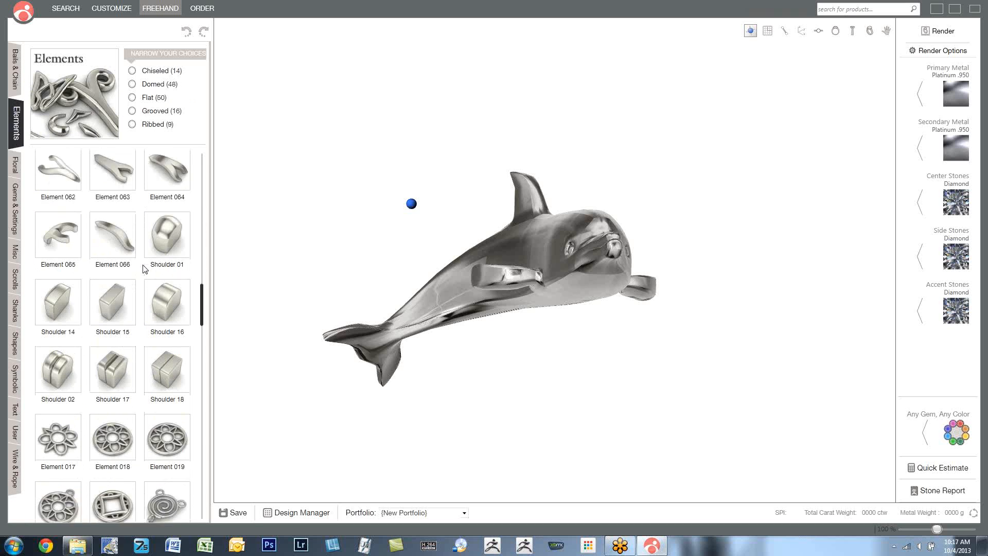
pyautogui.scroll(-5, 143, 268)
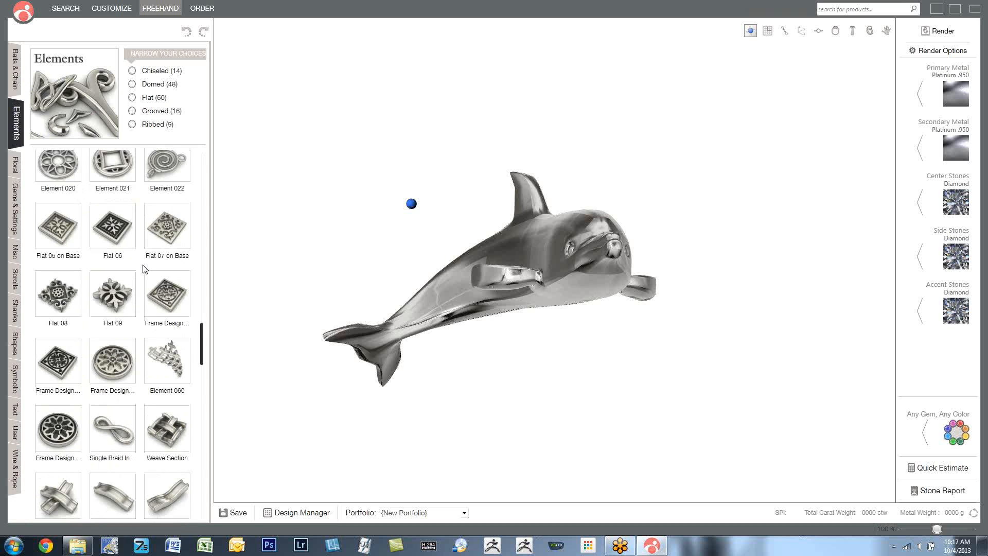
pyautogui.scroll(-5, 143, 268)
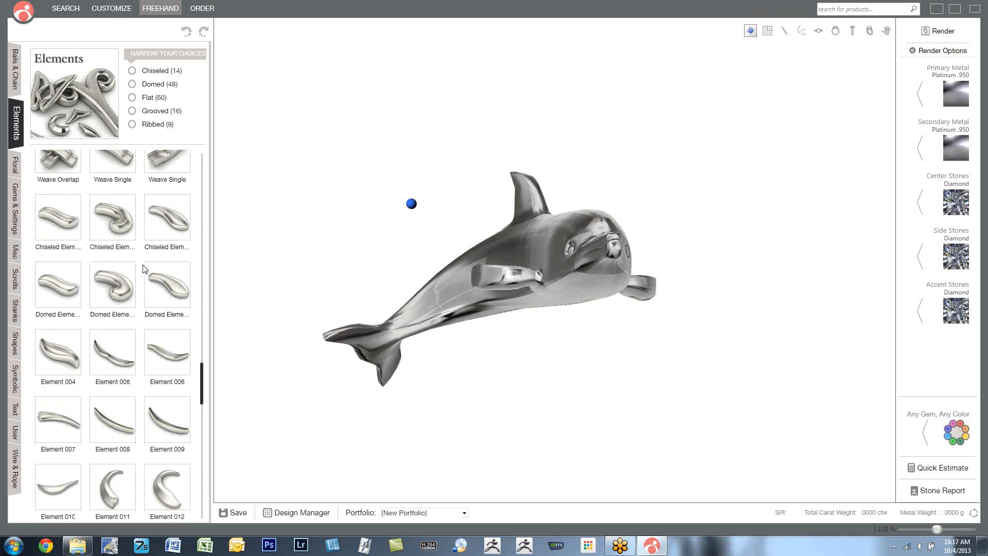
pyautogui.scroll(-5, 143, 269)
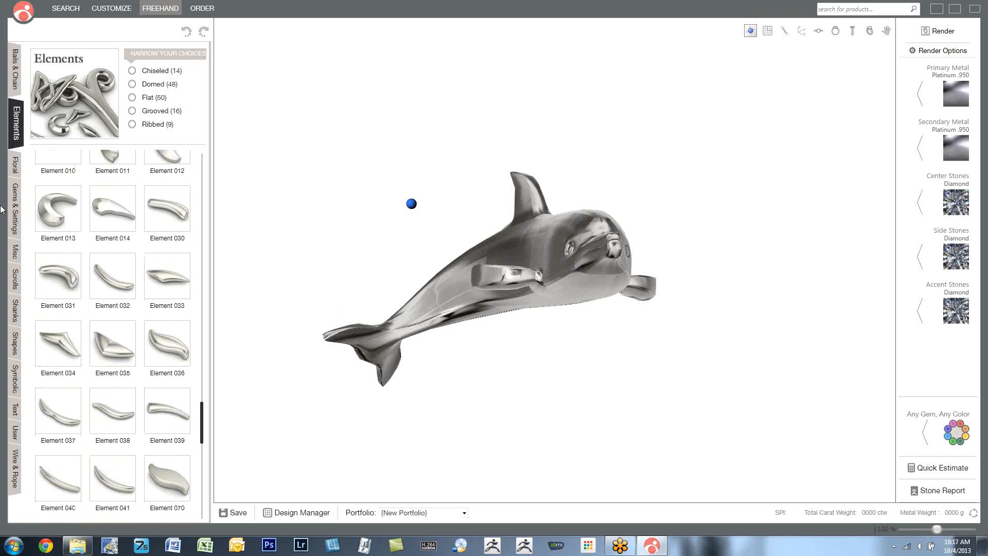
# - Browse the Floral library, examine the chain parts in Bails & Chain, and view the dolphin from another angle
pyautogui.click(14, 166)
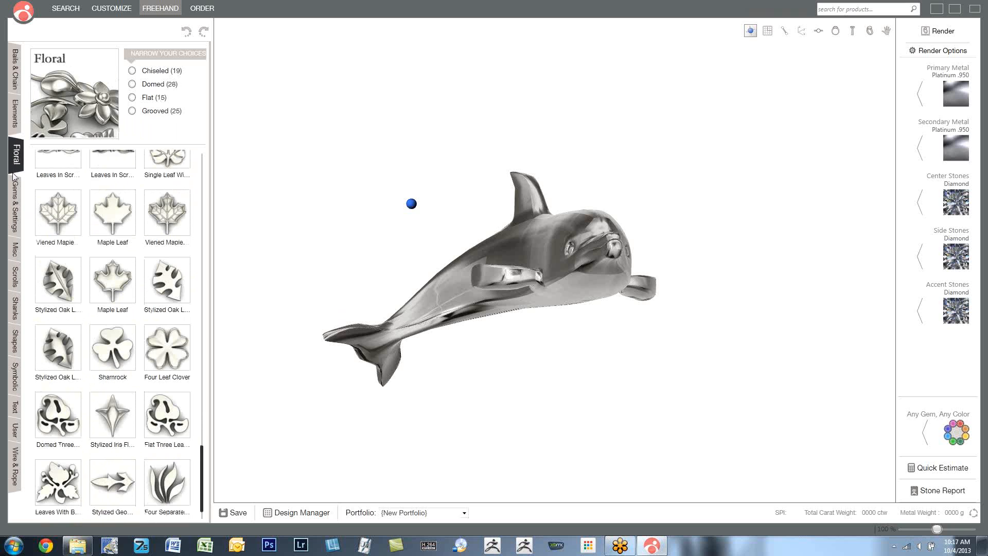
pyautogui.scroll(7, 109, 427)
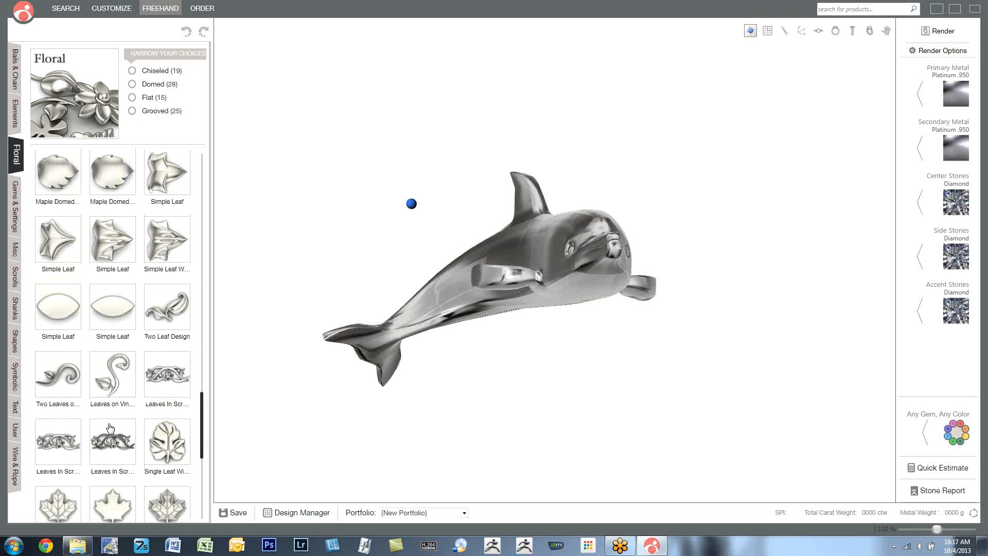
pyautogui.scroll(5, 110, 427)
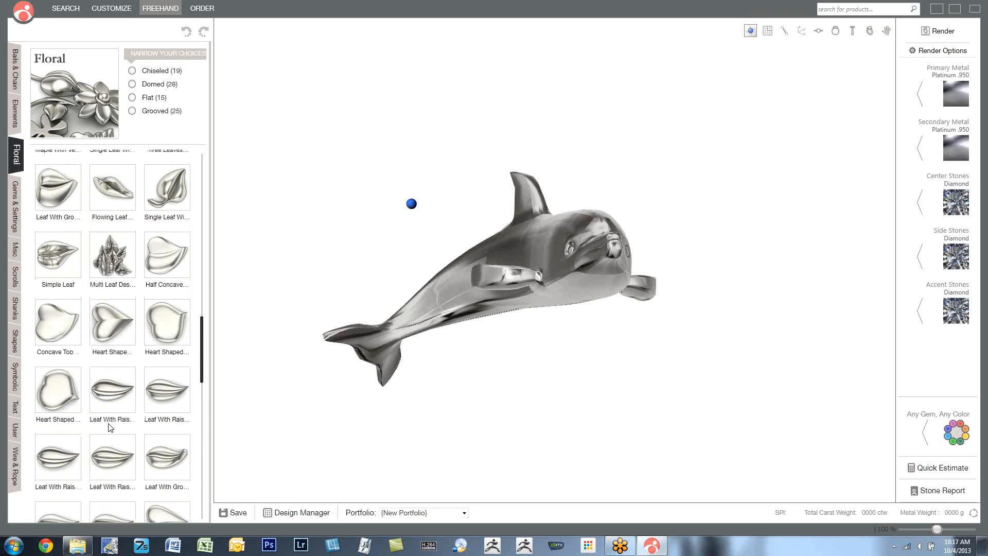
pyautogui.scroll(5, 110, 416)
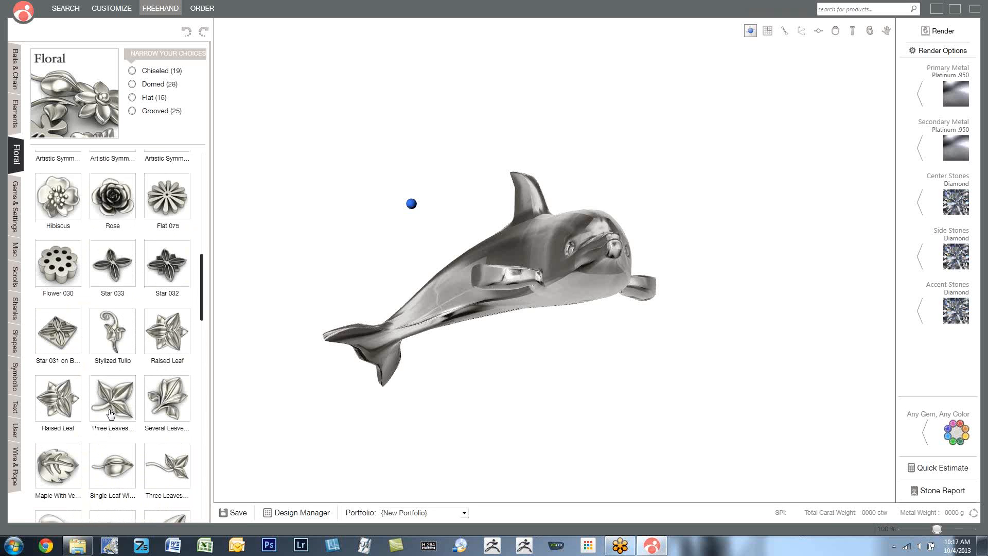
pyautogui.scroll(5, 110, 413)
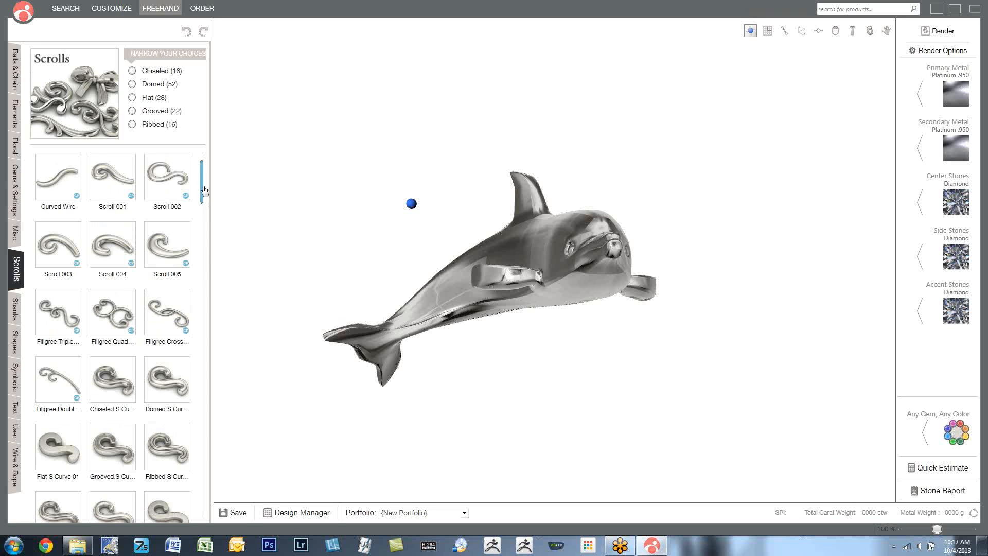
pyautogui.click(15, 79)
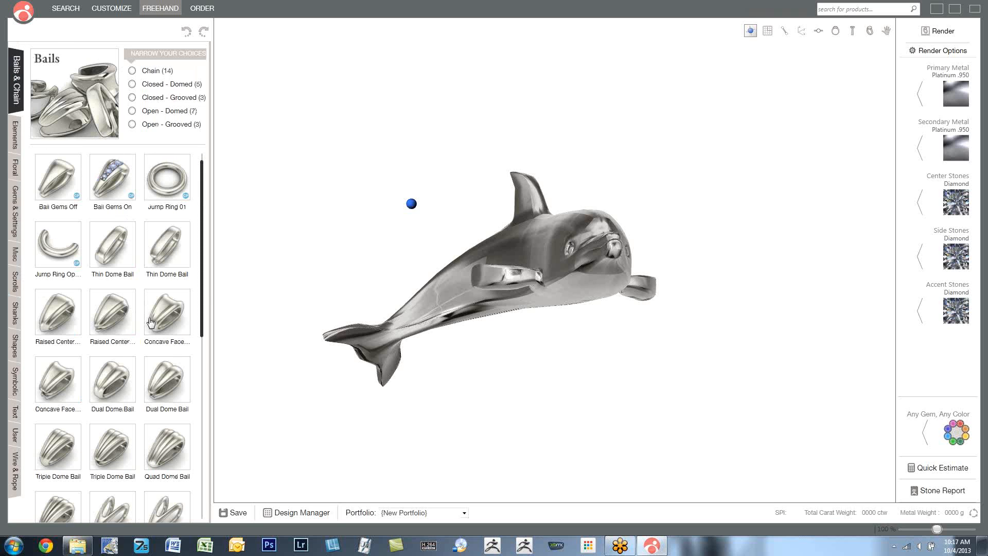
pyautogui.moveTo(204, 298); pyautogui.dragTo(208, 515)
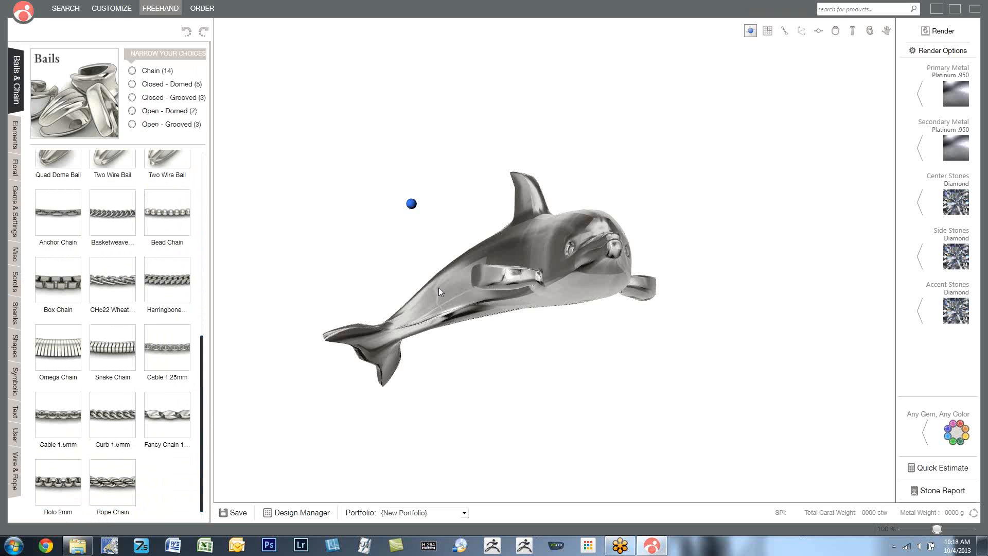
pyautogui.moveTo(439, 288); pyautogui.dragTo(440, 319)
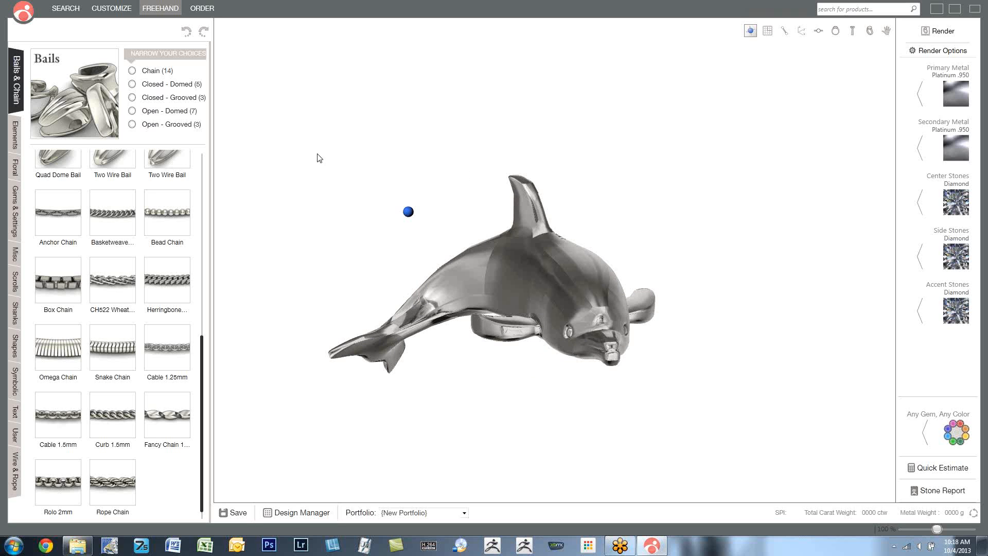
# - Import the Rhino file CS Webinar Crown.3dm from the Desktop as a user part
pyautogui.click(21, 17)
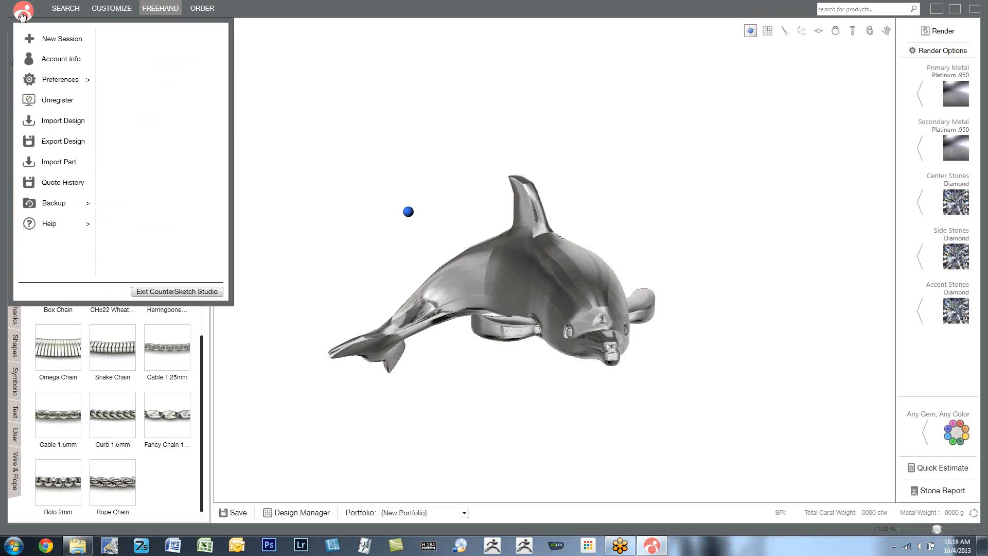
pyautogui.click(52, 162)
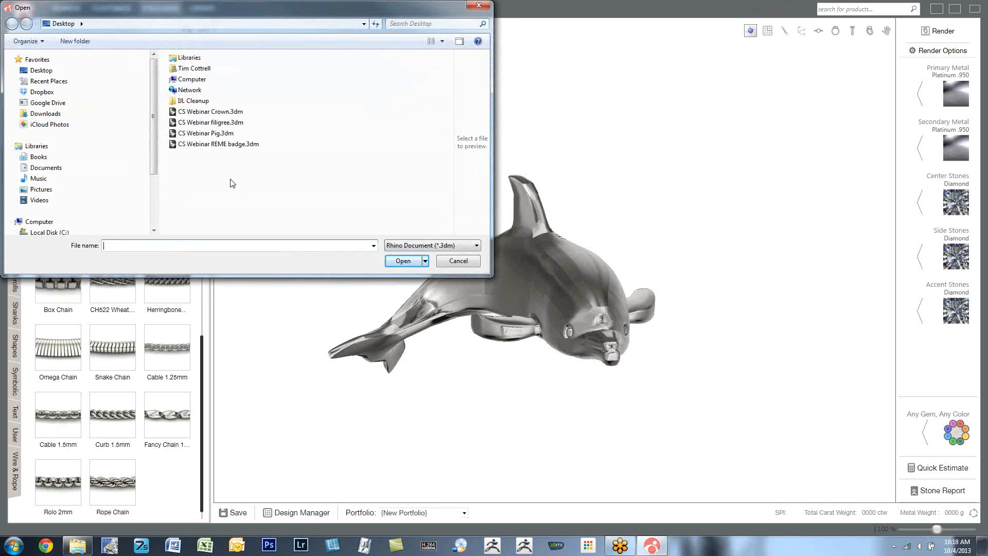
pyautogui.click(215, 112)
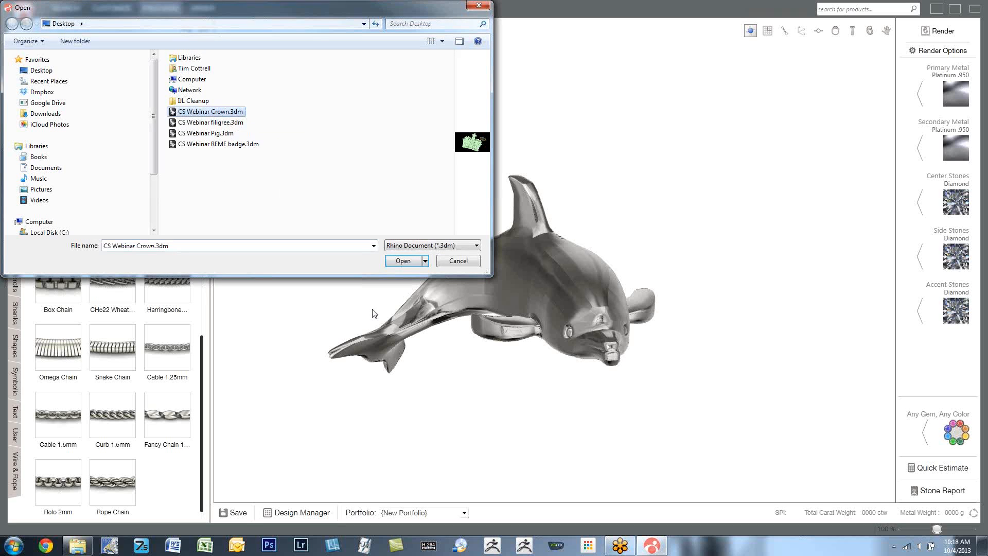
pyautogui.click(403, 261)
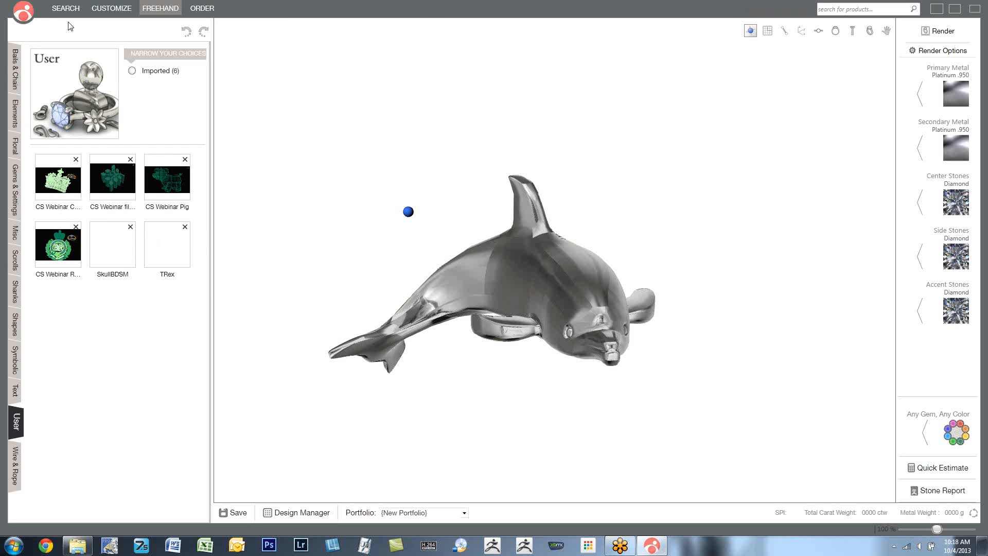
# - Start a new session without saving the modified dolphin design
pyautogui.click(22, 15)
pyautogui.click(44, 38)
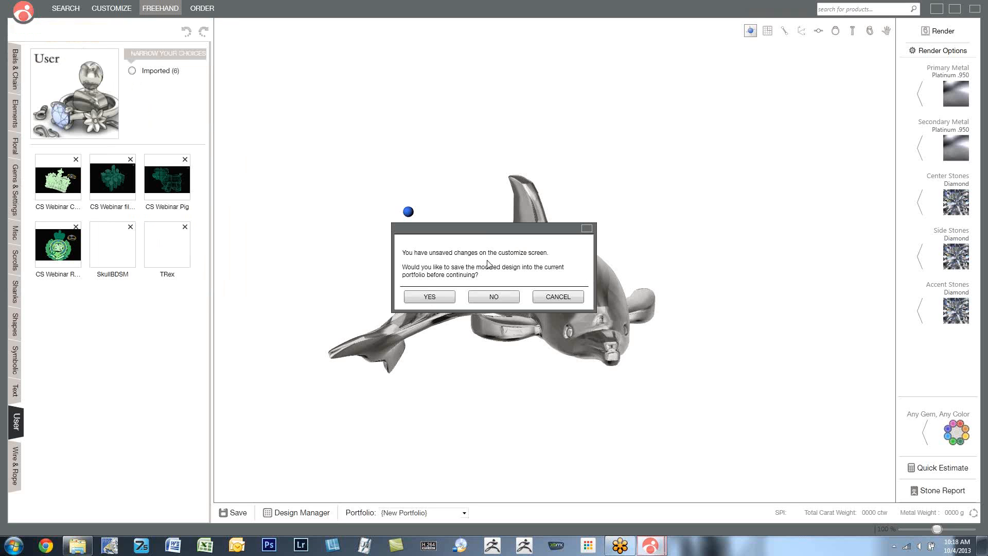
pyautogui.click(494, 297)
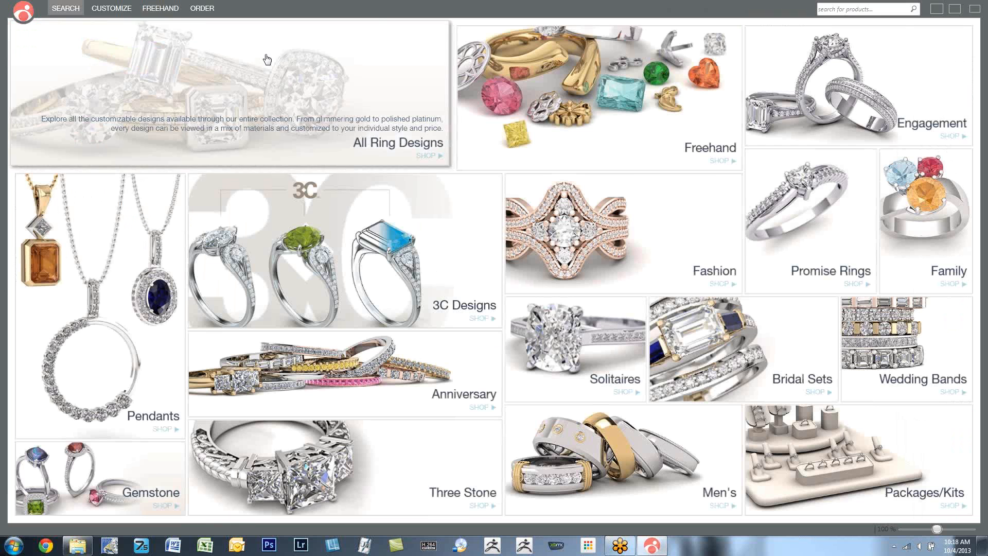
pyautogui.click(560, 78)
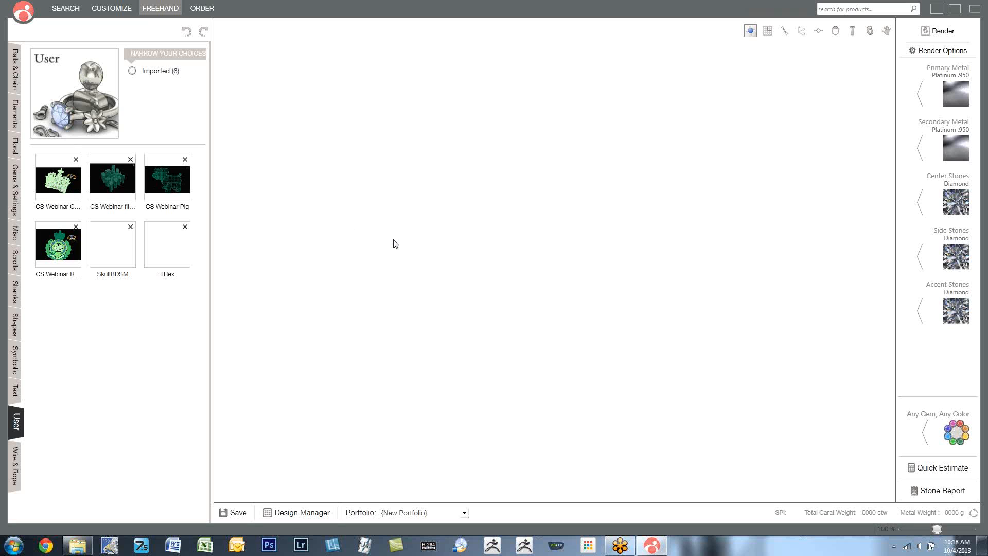
# - Add the CS Webinar Crown part from the User library and turn it to show its front
pyautogui.click(63, 188)
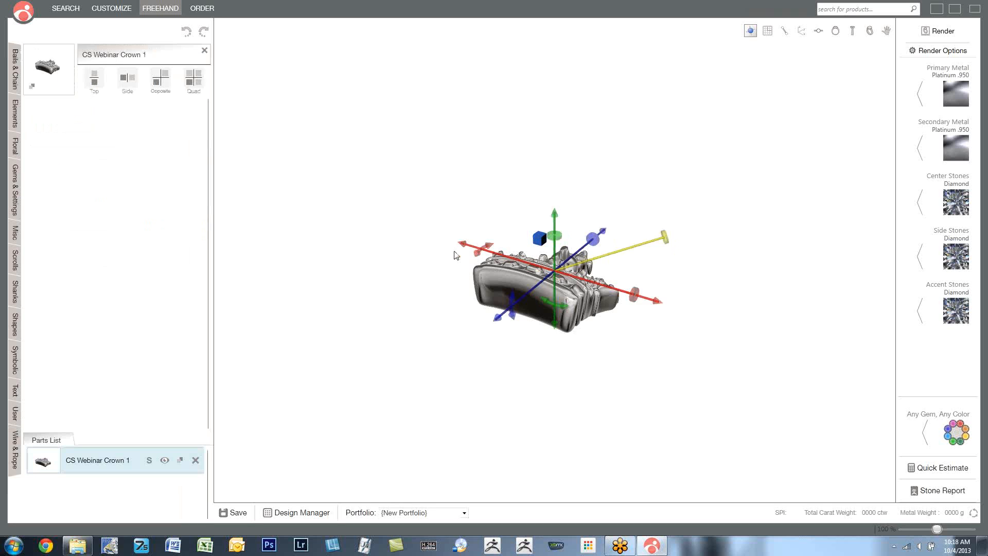
pyautogui.moveTo(461, 289); pyautogui.dragTo(466, 338, button='right')
pyautogui.scroll(9, 569, 286)
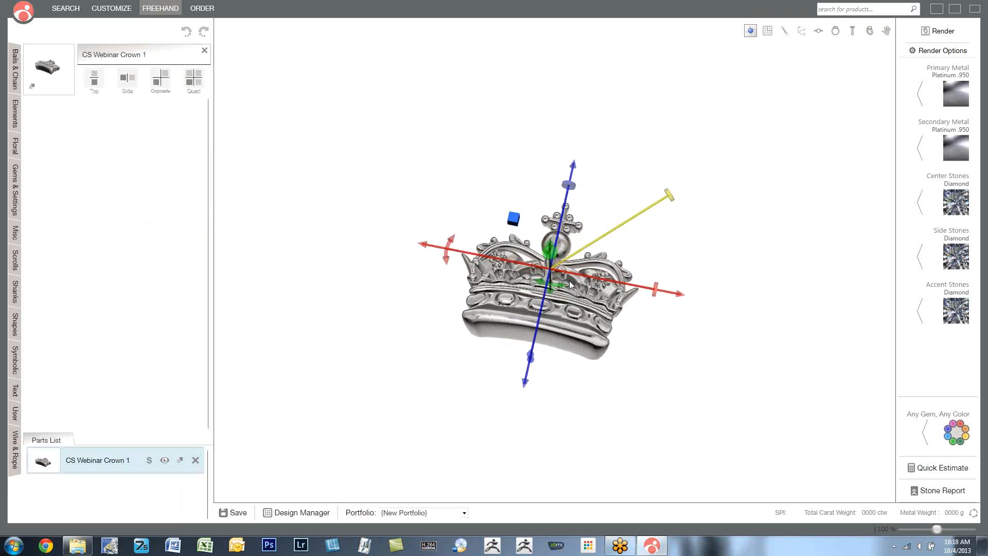
# - Switch the crown to bending mode and curve it symmetrically into an arc across its width
pyautogui.moveTo(568, 281); pyautogui.dragTo(579, 211, button='right')
pyautogui.click(435, 193)
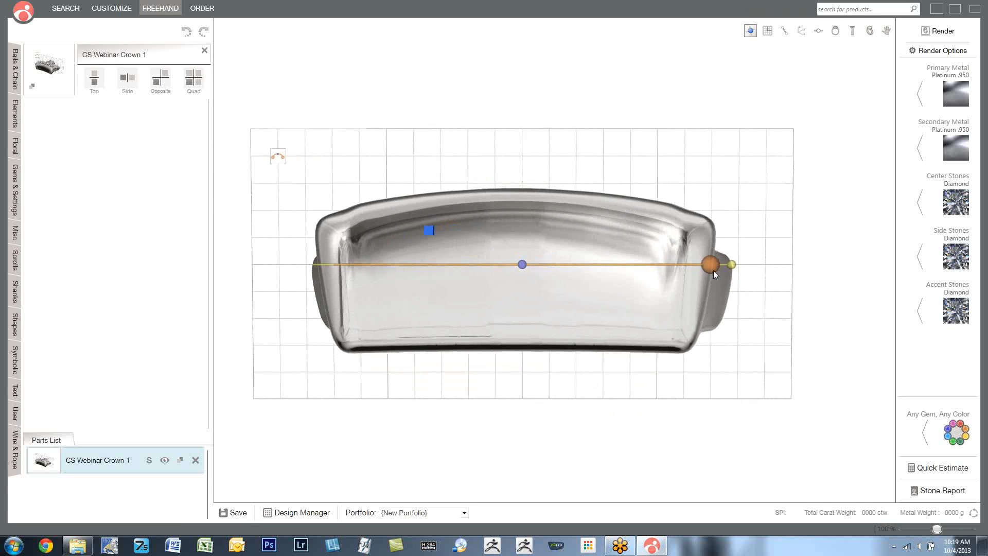
pyautogui.moveTo(711, 268); pyautogui.dragTo(722, 333)
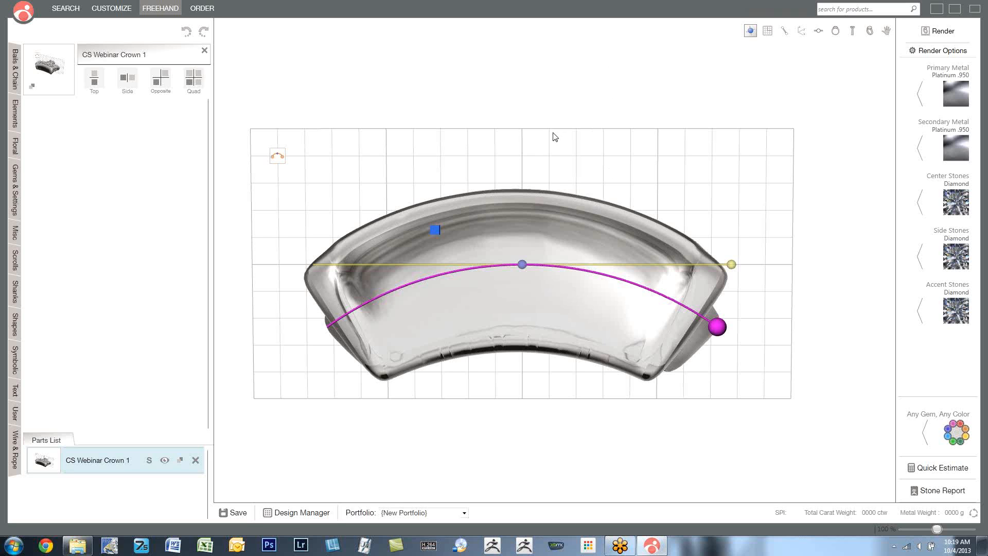
# - Leave bending mode, view the curved crown at an angle from below, and delete it from the design
pyautogui.click(435, 231)
pyautogui.moveTo(592, 78); pyautogui.dragTo(638, 236, button='right')
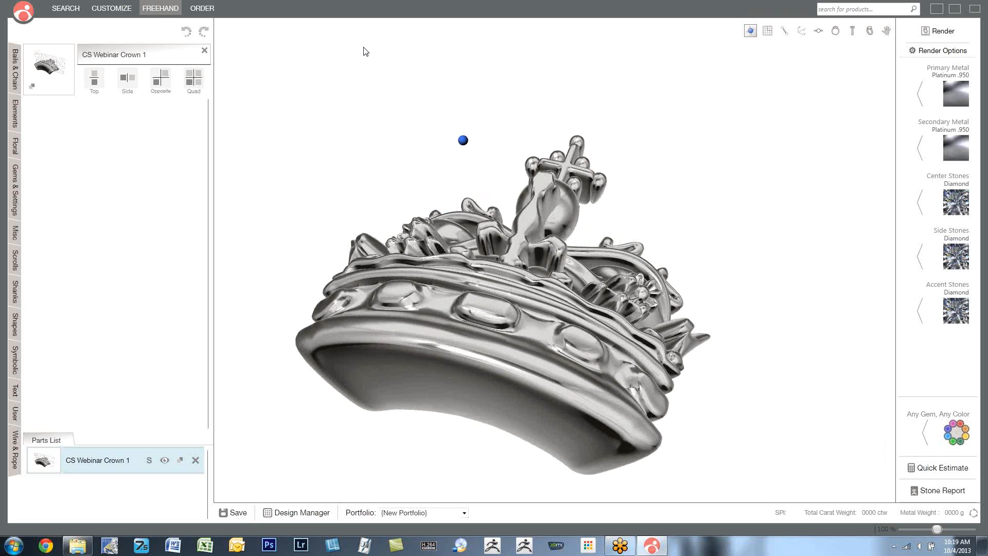
pyautogui.click(195, 459)
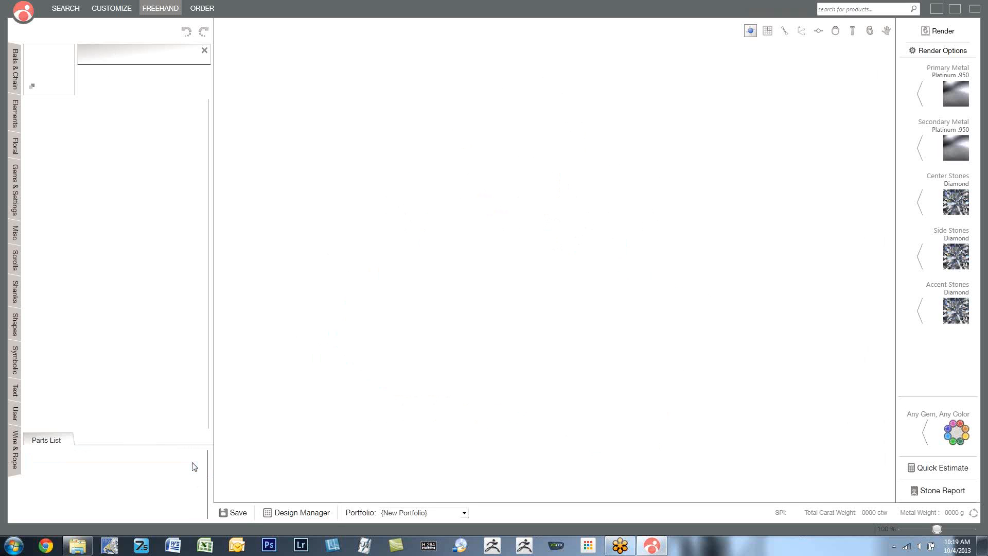
# - Add the CS Webinar filigree part from the User library and enlarge the view of it
pyautogui.click(15, 415)
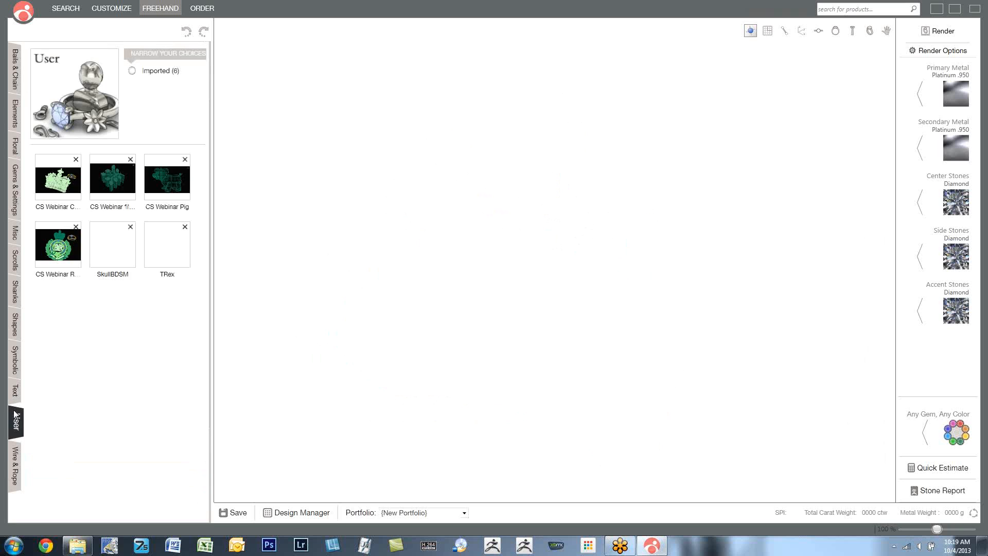
pyautogui.click(111, 187)
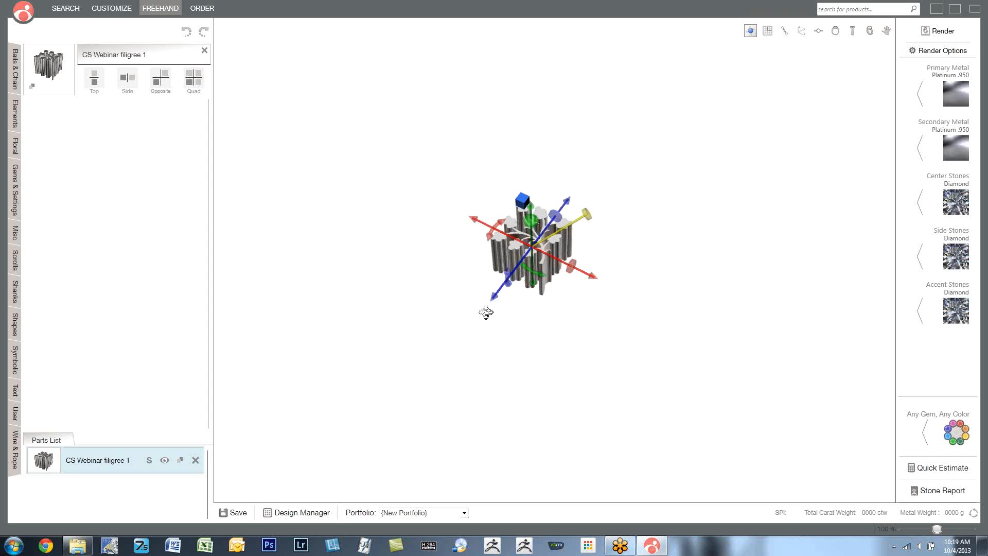
pyautogui.scroll(5, 548, 232)
pyautogui.moveTo(614, 332); pyautogui.dragTo(586, 299, button='right')
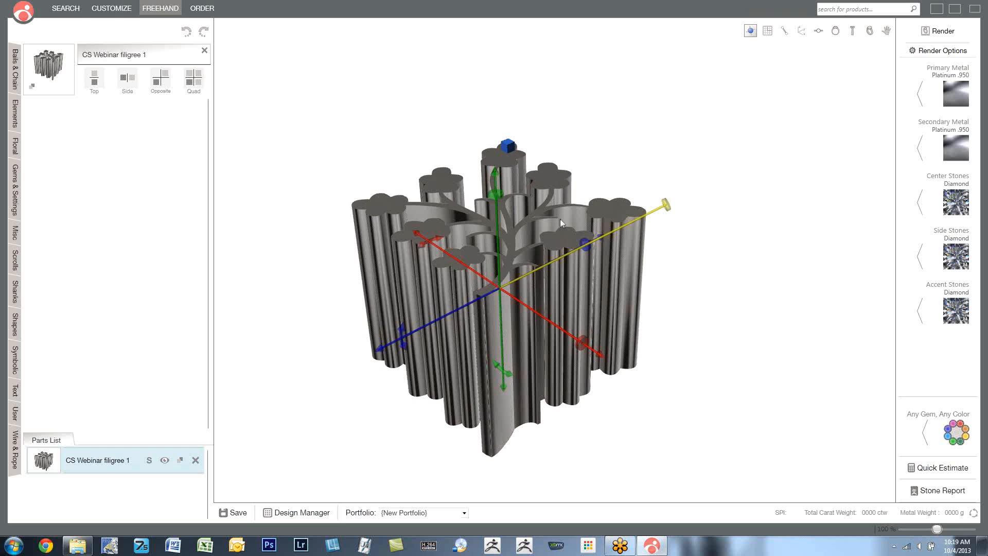
# - Shorten the filigree along its vertical axis and inspect its shape from several angles
pyautogui.moveTo(494, 192)
pyautogui.moveTo(495, 195); pyautogui.dragTo(486, 237)
pyautogui.moveTo(670, 292); pyautogui.dragTo(674, 314)
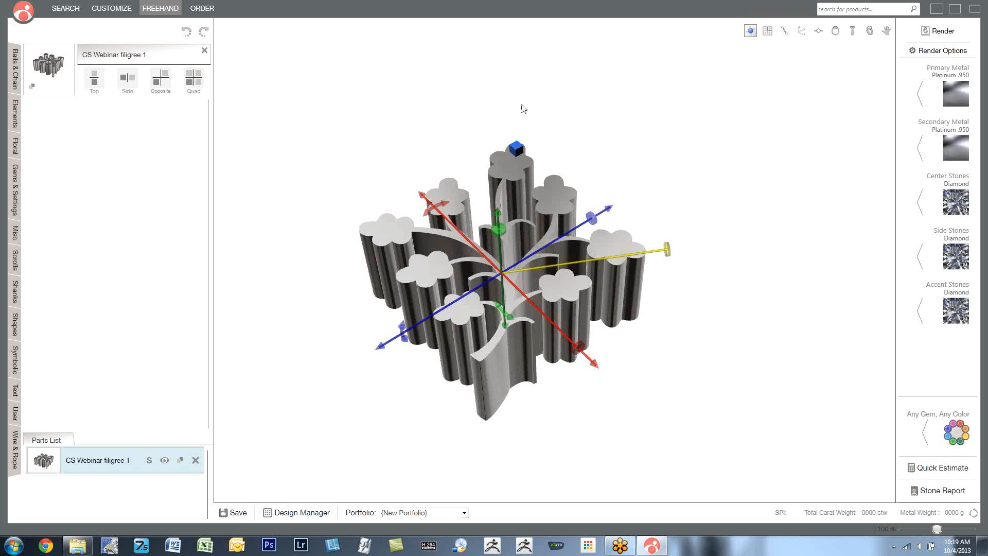
pyautogui.moveTo(592, 315); pyautogui.dragTo(669, 249)
pyautogui.moveTo(597, 181)
pyautogui.mouseDown()
pyautogui.moveTo(566, 206)
pyautogui.moveTo(642, 174)
pyautogui.moveTo(597, 195)
pyautogui.moveTo(611, 193)
pyautogui.mouseUp()
pyautogui.moveTo(612, 245); pyautogui.dragTo(615, 216, button='right')
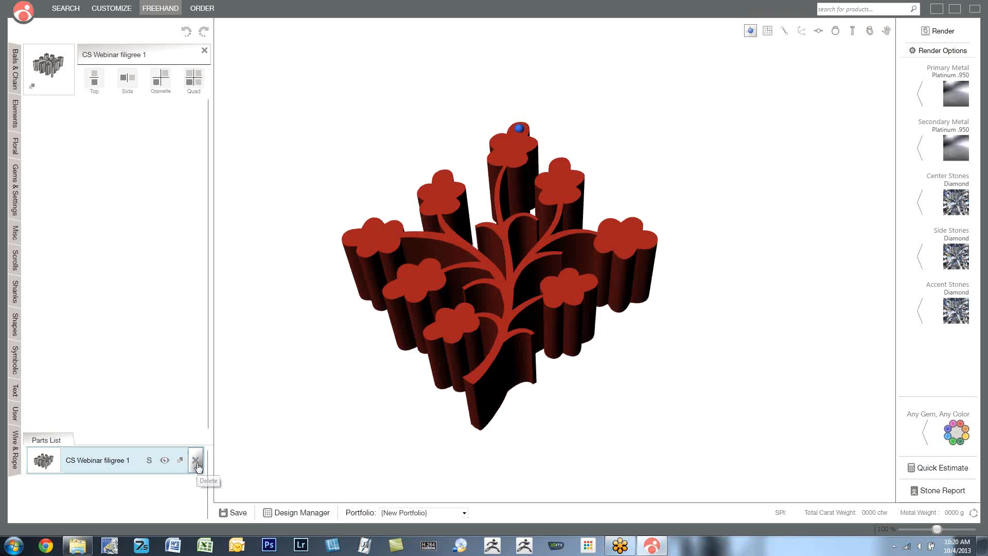
# - Replace the filigree with the CS Webinar Pig part from the User library and turn it to show its side
pyautogui.click(195, 460)
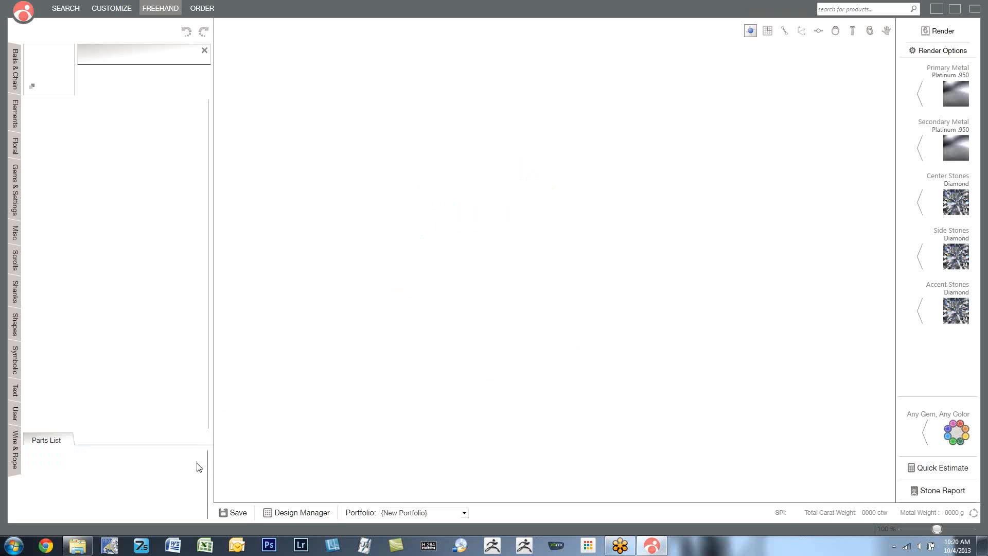
pyautogui.click(15, 417)
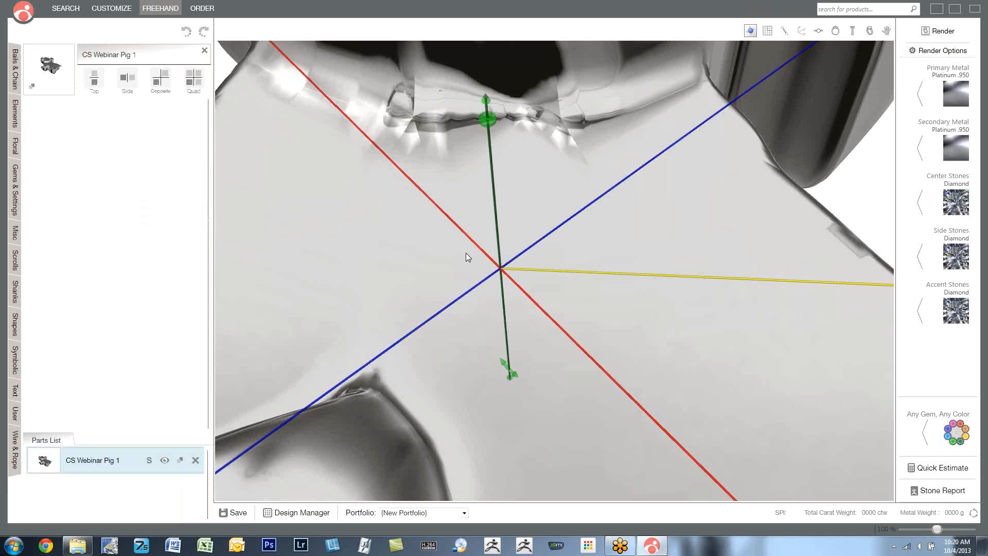
pyautogui.scroll(-5, 465, 252)
pyautogui.moveTo(466, 256); pyautogui.dragTo(577, 248)
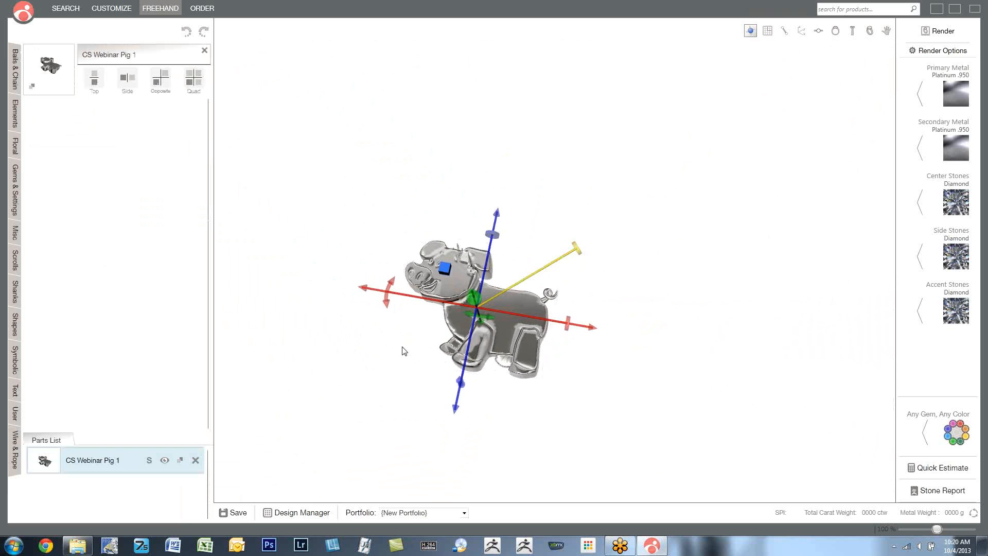
pyautogui.scroll(4, 460, 315)
pyautogui.moveTo(389, 353); pyautogui.dragTo(408, 360)
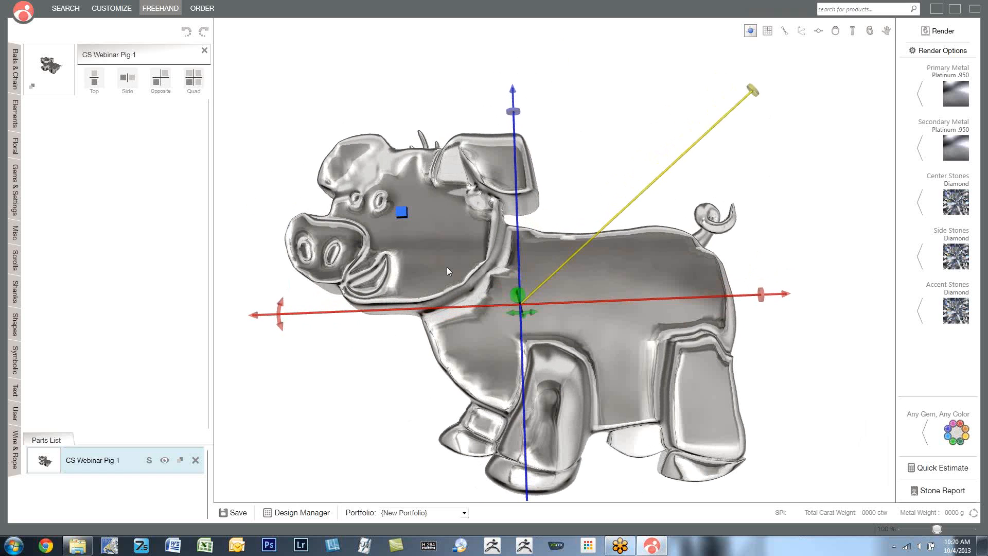
# - Deselect the pig to view it without handles, delete it from the design, and reopen the User parts library
pyautogui.moveTo(601, 196); pyautogui.dragTo(579, 177)
pyautogui.click(580, 176)
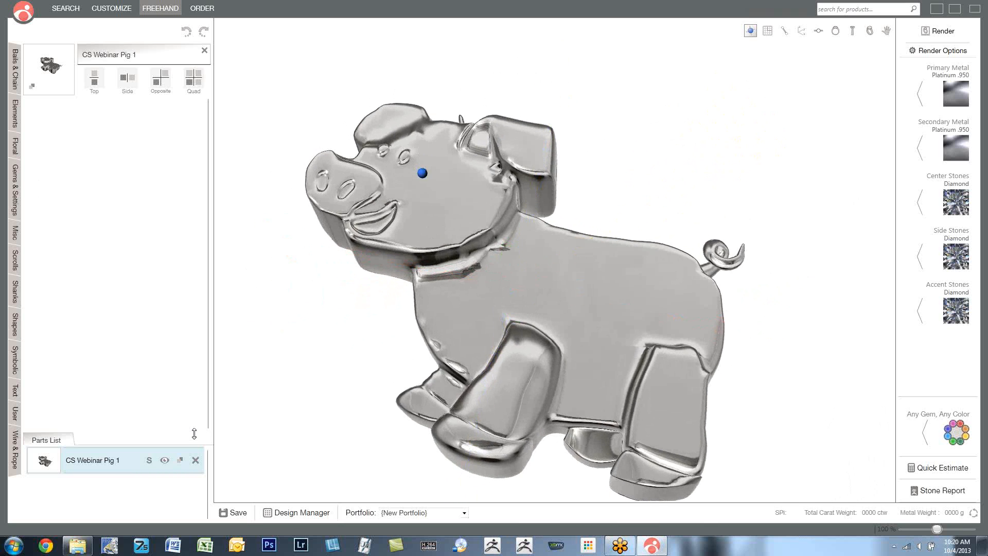
pyautogui.click(196, 460)
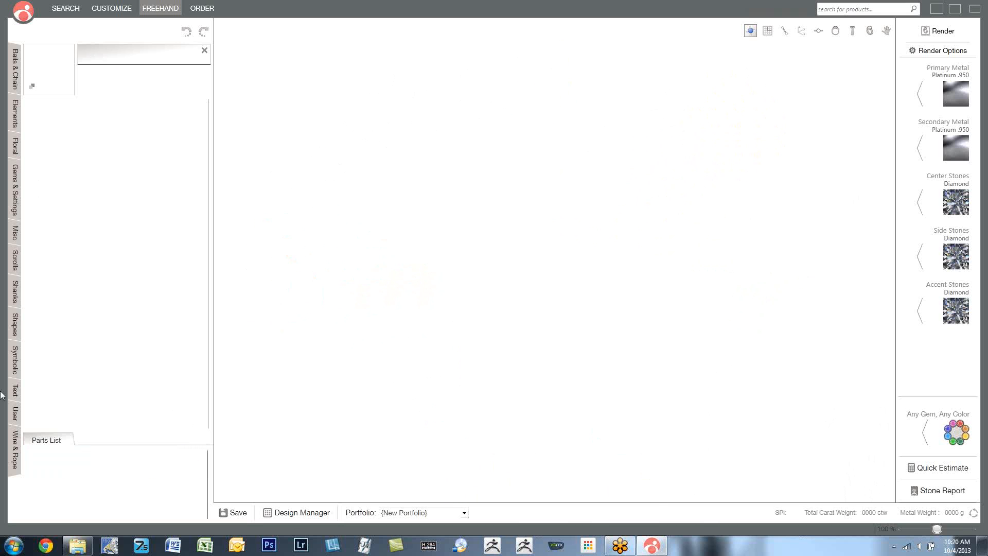
pyautogui.click(16, 413)
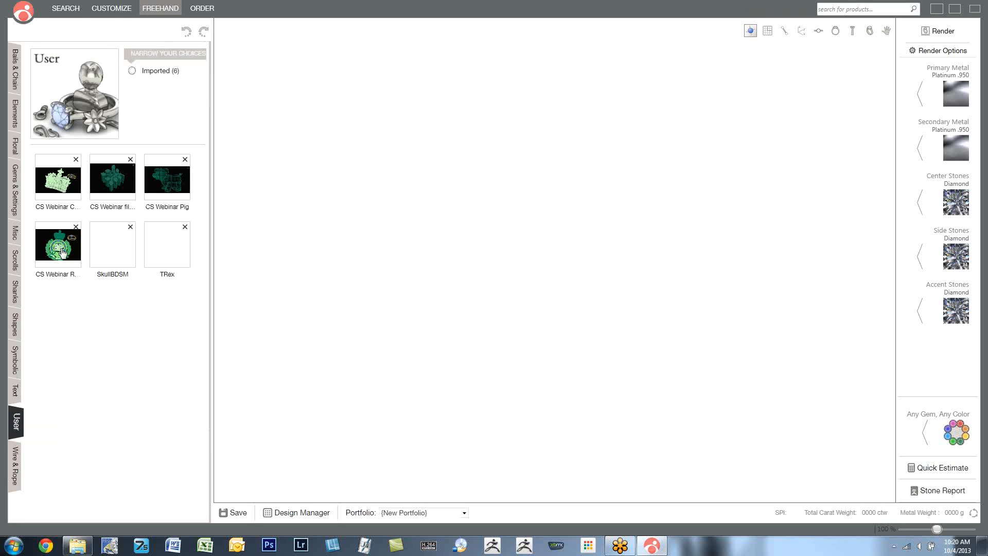
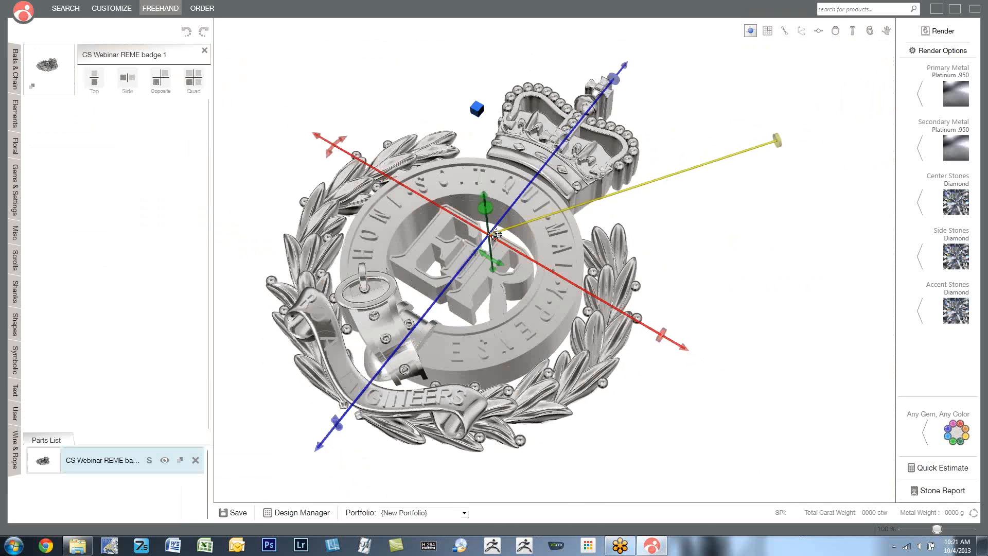
# - Inspect the CS Webinar REME badge up close, then shrink it uniformly
pyautogui.moveTo(495, 234)
pyautogui.mouseDown(button='right')
pyautogui.moveTo(497, 220)
pyautogui.moveTo(509, 223)
pyautogui.moveTo(507, 243)
pyautogui.mouseUp(button='right')
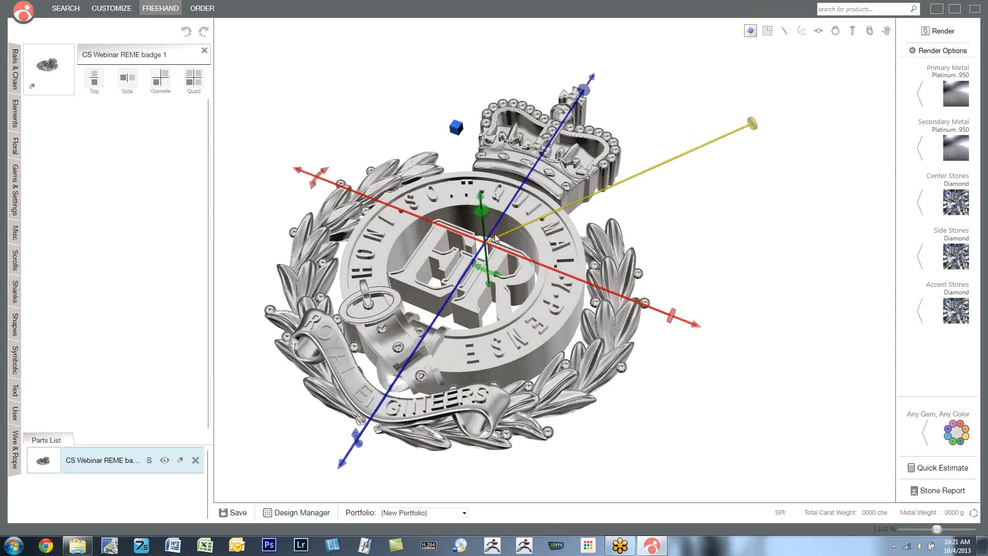
pyautogui.scroll(3, 489, 251)
pyautogui.scroll(-2, 490, 251)
pyautogui.scroll(-2, 491, 254)
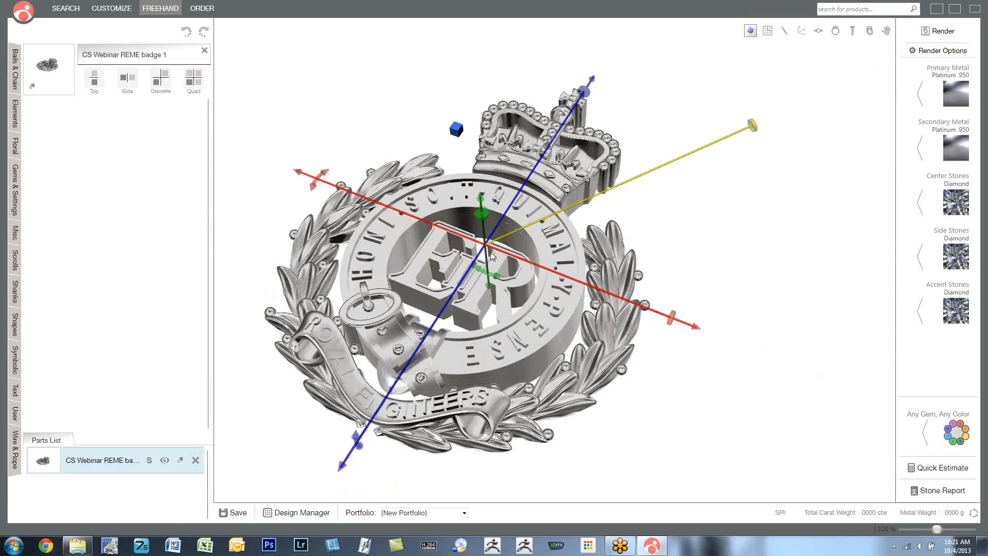
pyautogui.moveTo(710, 148); pyautogui.dragTo(650, 167)
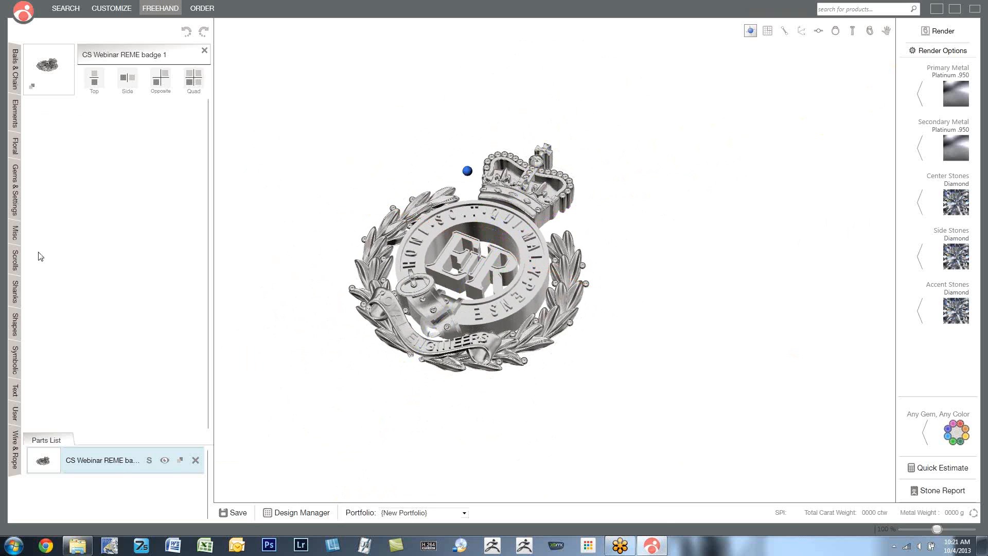
# - Add the Signet Band 01 part from the Shanks library to the design
pyautogui.click(16, 292)
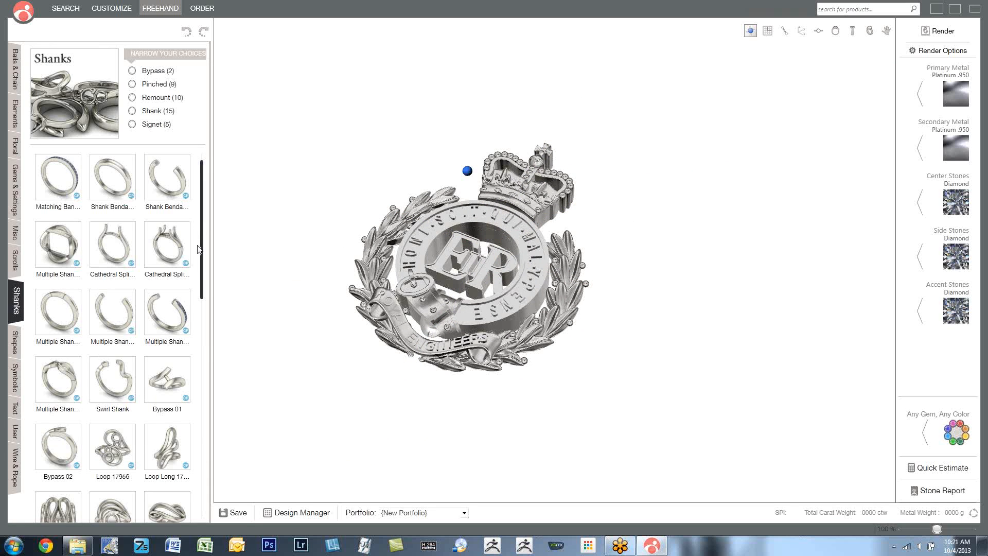
pyautogui.moveTo(204, 268); pyautogui.dragTo(190, 479)
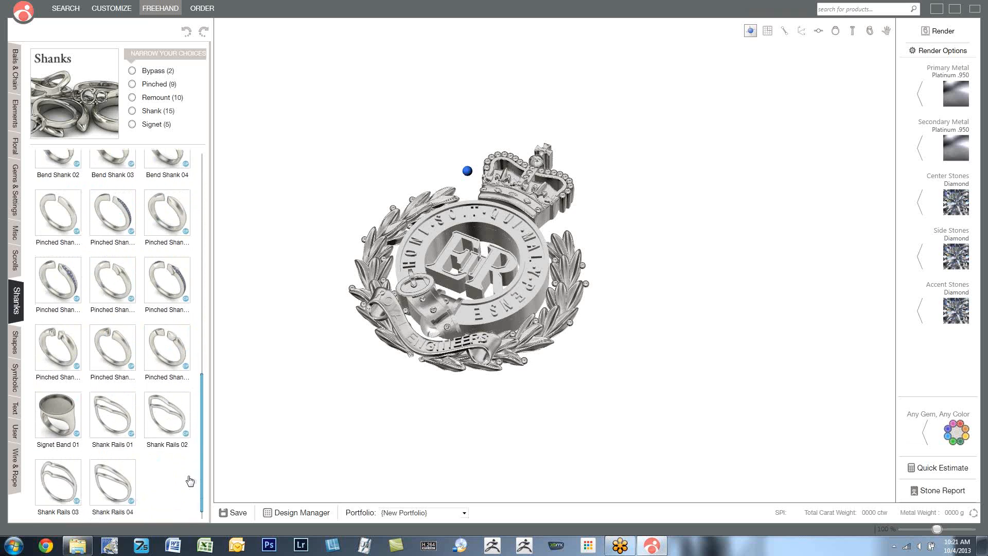
pyautogui.click(58, 412)
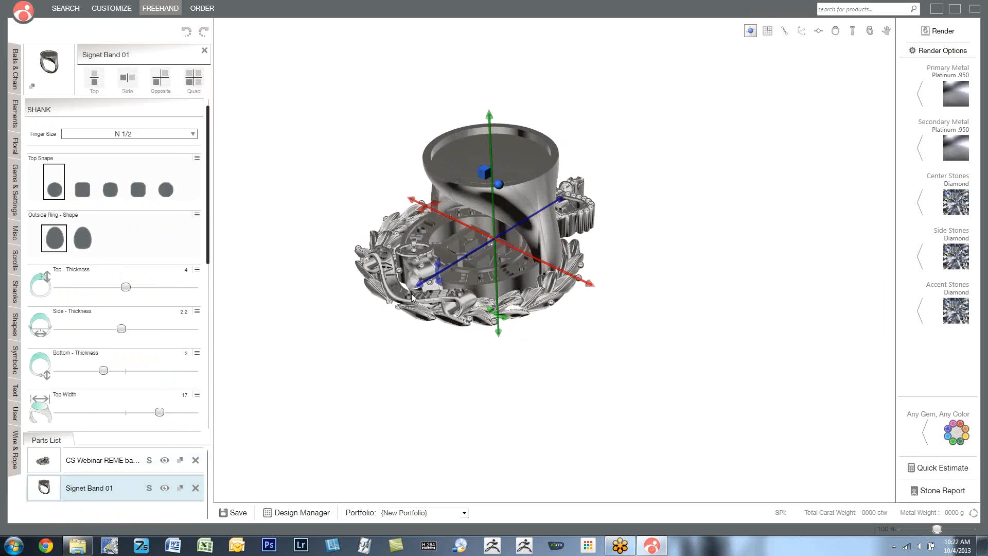
# - Select the REME badge, scale it down to fit the signet band's round face, and raise it onto the top
pyautogui.click(499, 188)
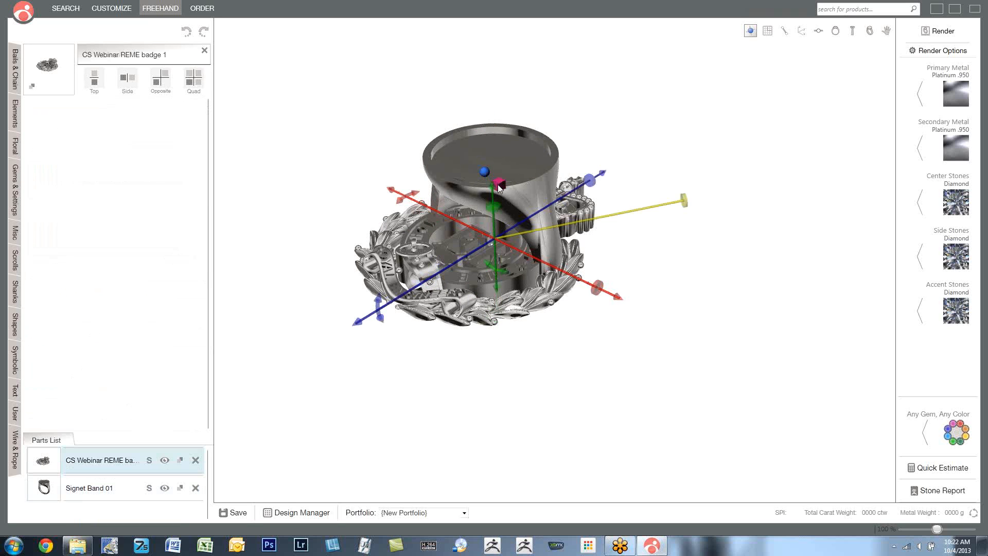
pyautogui.moveTo(667, 206); pyautogui.dragTo(587, 219)
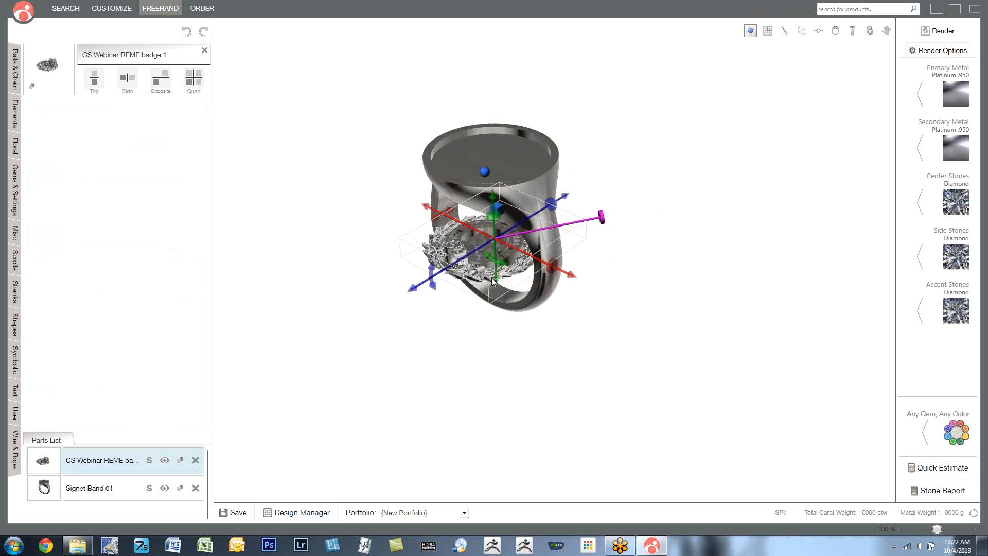
pyautogui.moveTo(497, 281); pyautogui.dragTo(505, 201)
pyautogui.moveTo(566, 201); pyautogui.dragTo(589, 68, button='right')
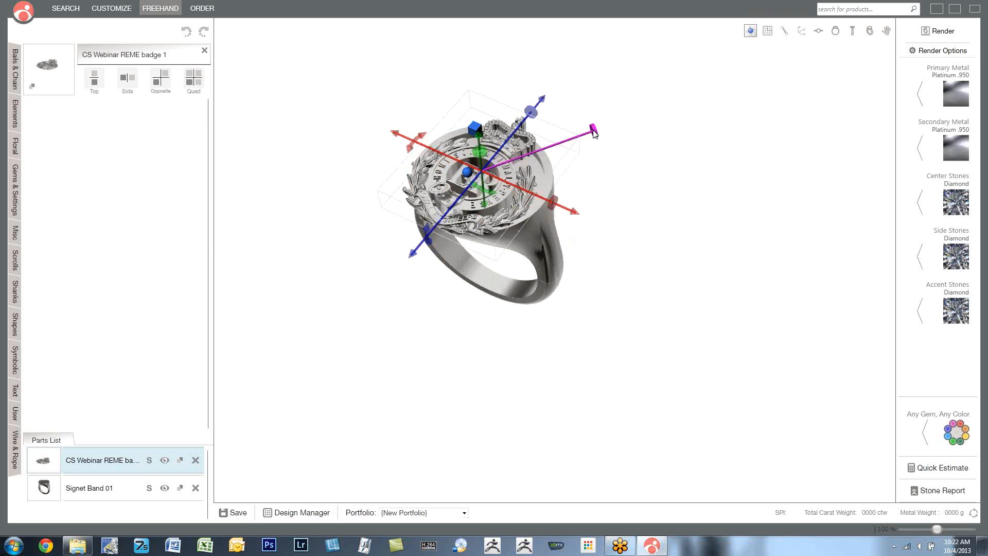
pyautogui.moveTo(591, 132); pyautogui.dragTo(580, 135)
pyautogui.moveTo(575, 172)
pyautogui.mouseDown(button='right')
pyautogui.moveTo(592, 224)
pyautogui.moveTo(588, 175)
pyautogui.mouseUp(button='right')
# - Lower the badge slightly into the signet band's recessed top, check its fit from several angles, and deselect it
pyautogui.scroll(5, 477, 239)
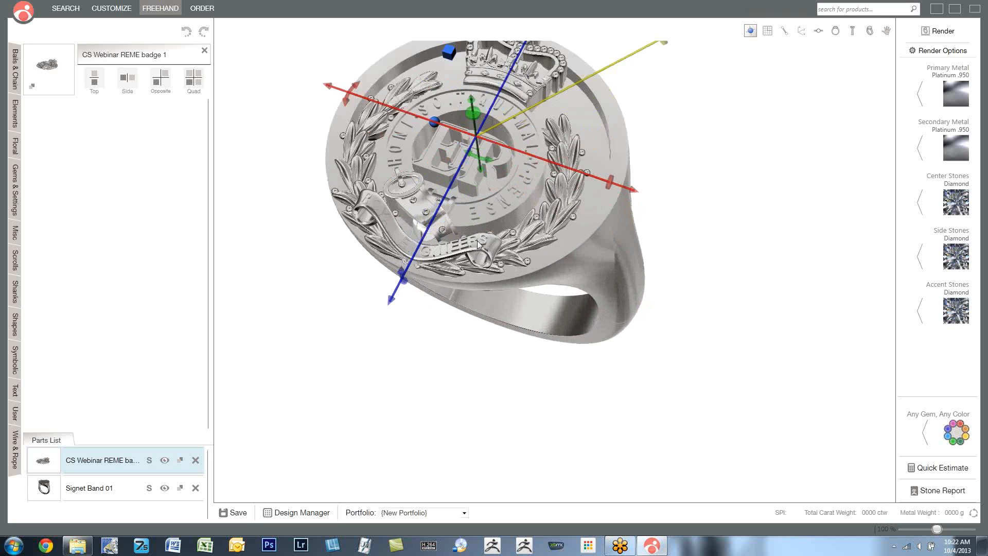
pyautogui.scroll(-5, 482, 238)
pyautogui.moveTo(482, 239); pyautogui.dragTo(536, 177, button='right')
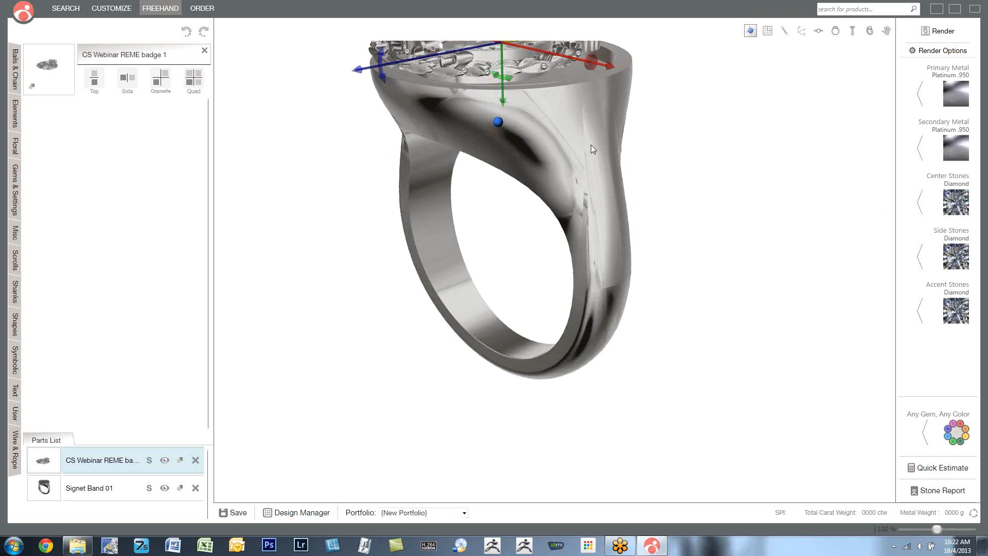
pyautogui.moveTo(591, 147); pyautogui.dragTo(616, 257, button='middle')
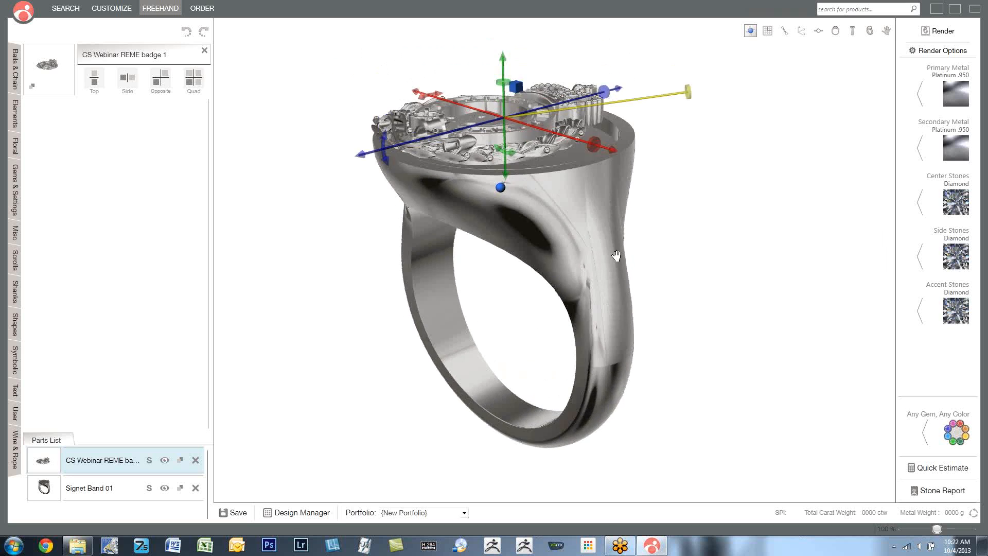
pyautogui.scroll(3, 564, 145)
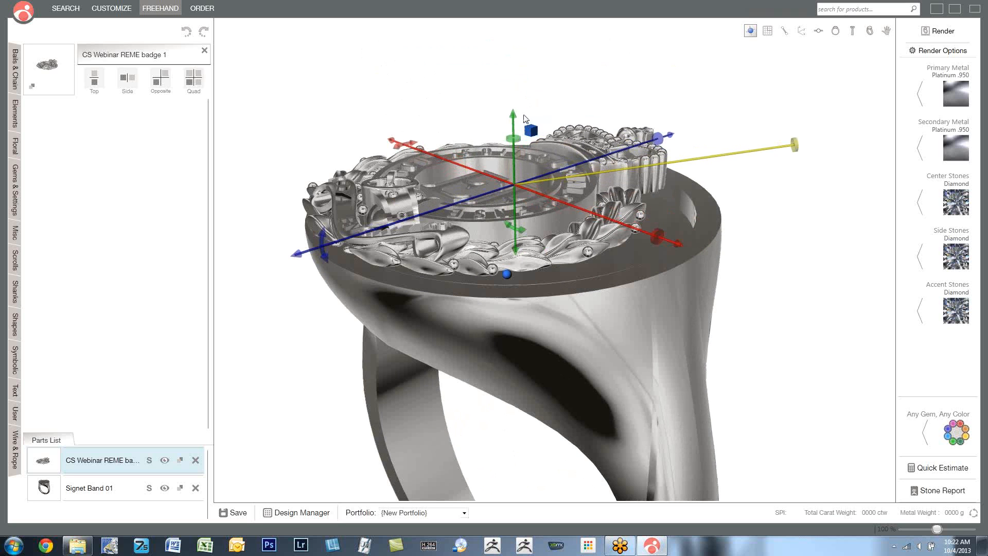
pyautogui.moveTo(514, 118); pyautogui.dragTo(515, 129)
pyautogui.moveTo(739, 124); pyautogui.dragTo(785, 176, button='right')
pyautogui.scroll(-3, 774, 164)
pyautogui.moveTo(757, 172)
pyautogui.mouseDown()
pyautogui.moveTo(774, 234)
pyautogui.moveTo(750, 161)
pyautogui.moveTo(752, 176)
pyautogui.mouseUp()
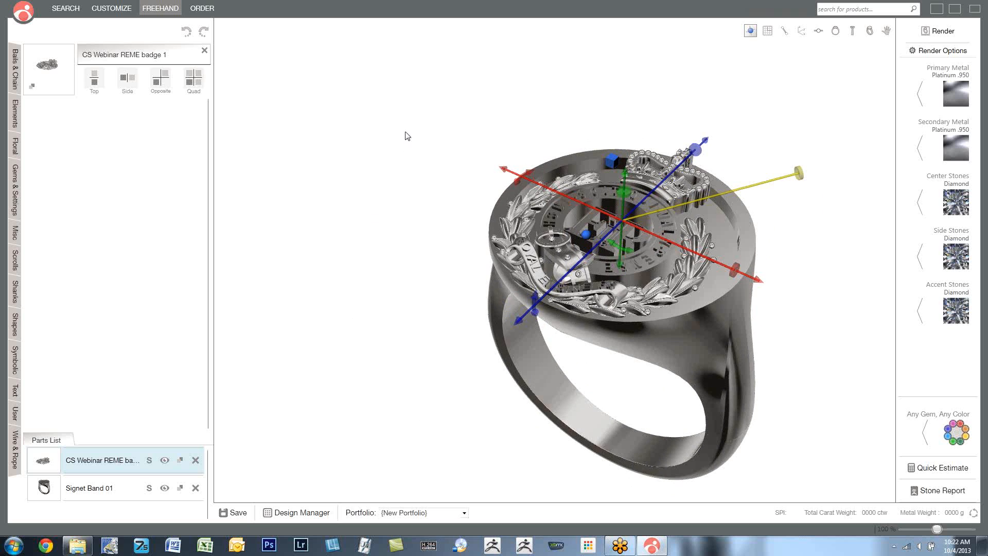
pyautogui.click(291, 85)
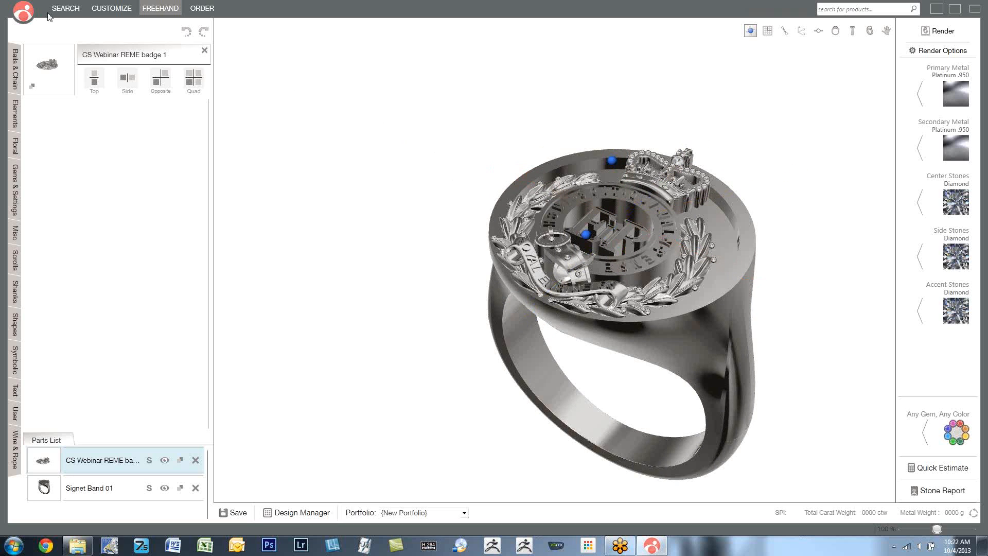
# - Leave the signet ring design without saving it and return to the collections overview
pyautogui.click(23, 11)
pyautogui.click(56, 39)
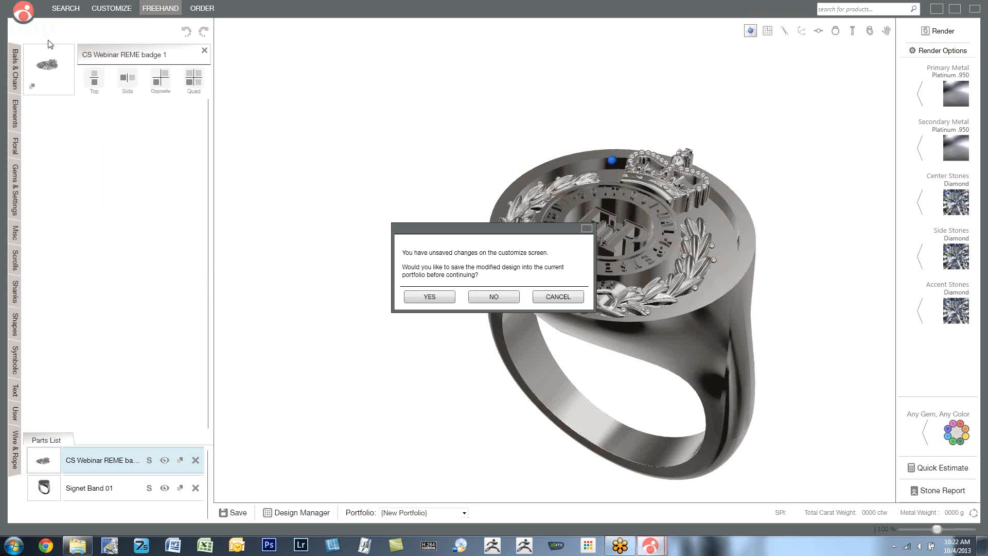
pyautogui.click(511, 301)
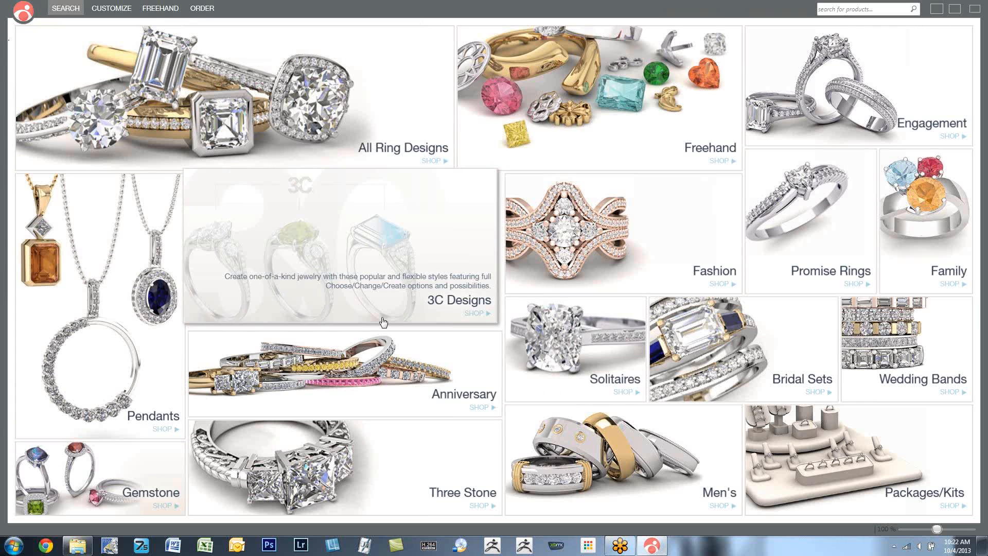
# - Browse the Anniversary collection and open the SCS00724-11 ring, with round stones and a gem-set shank, for customizing
pyautogui.click(389, 390)
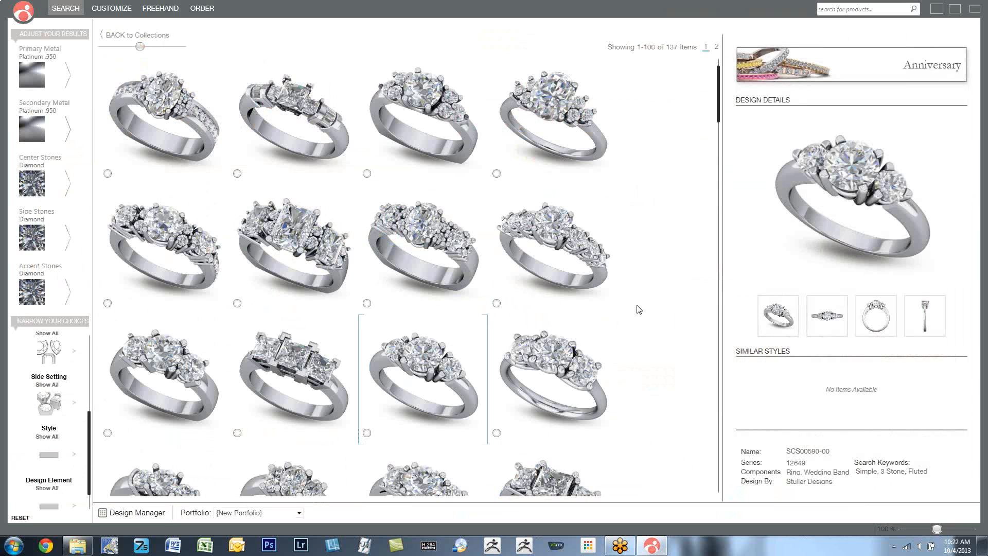
pyautogui.scroll(-6, 638, 309)
pyautogui.scroll(-6, 638, 309)
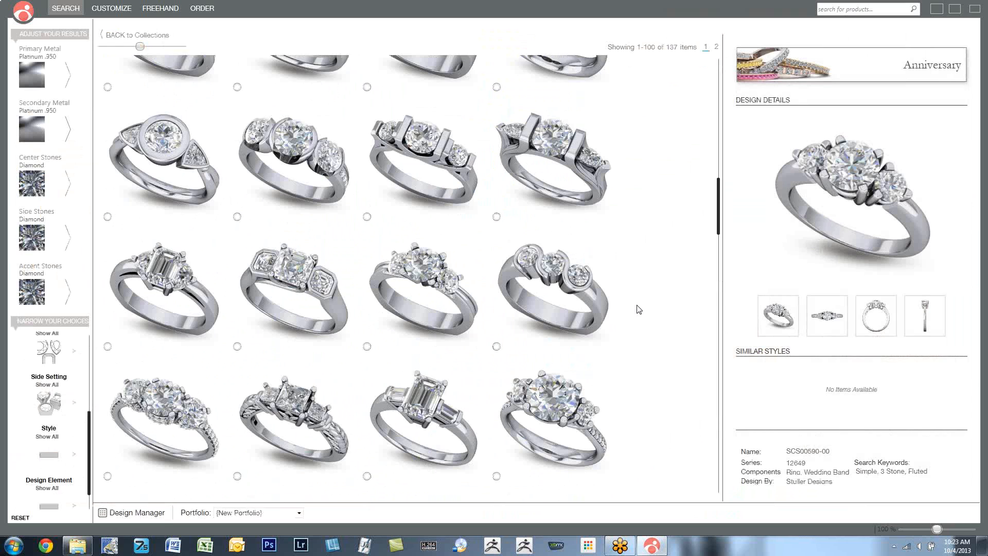
pyautogui.scroll(-3, 638, 308)
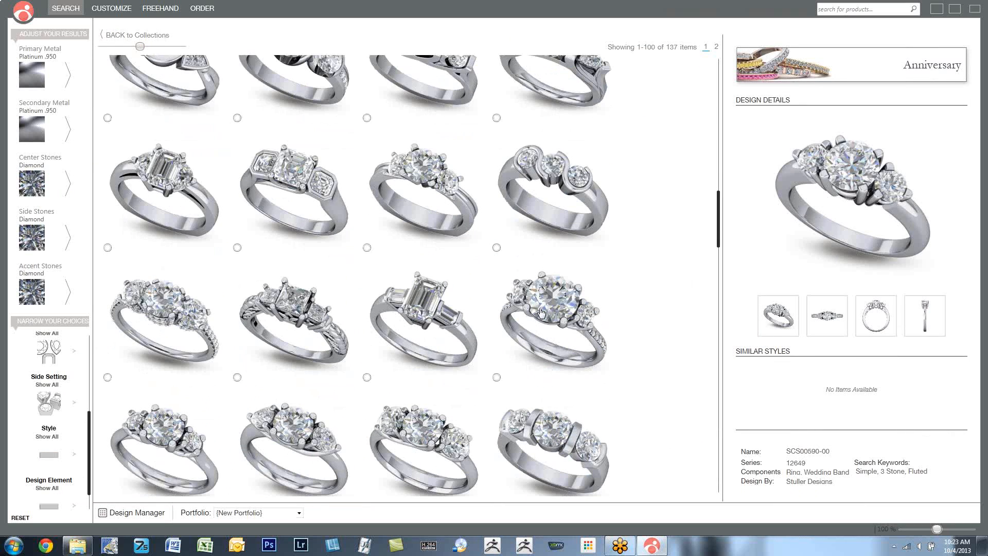
pyautogui.click(541, 312)
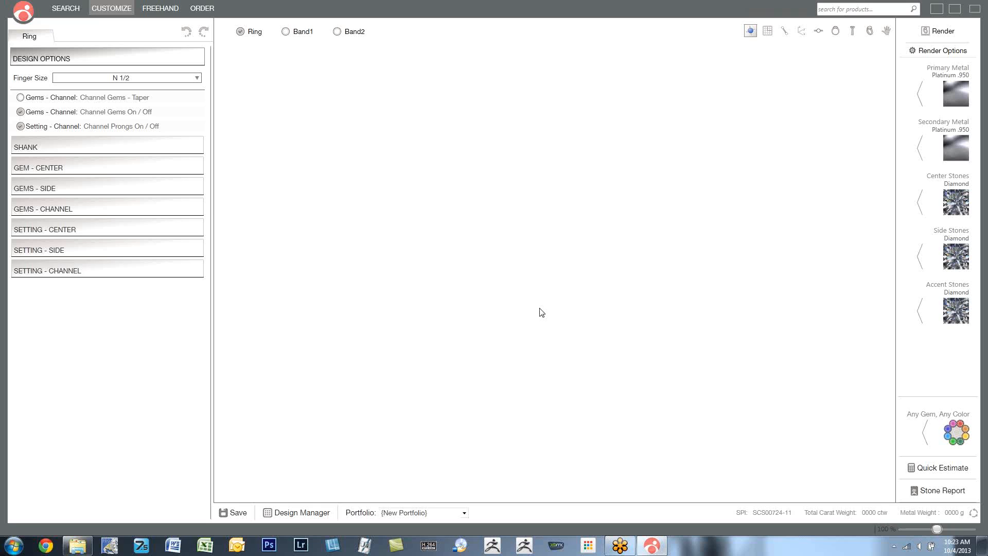
# - Enlarge the view of the shank gems, start Any Gem, Any Color, and choose Sapphire Blue from the blue stones
pyautogui.moveTo(556, 269); pyautogui.dragTo(516, 249)
pyautogui.scroll(5, 604, 226)
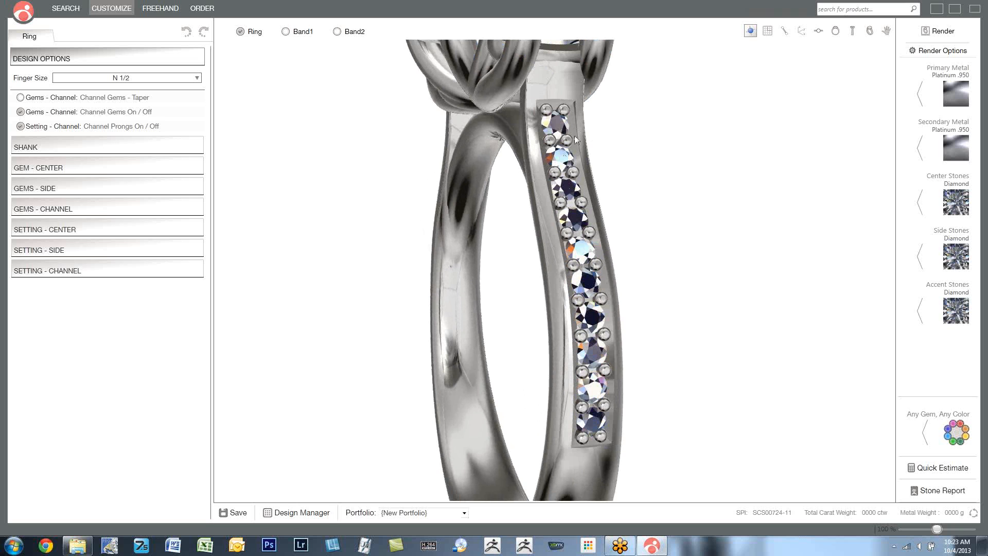
pyautogui.moveTo(587, 285); pyautogui.dragTo(620, 310)
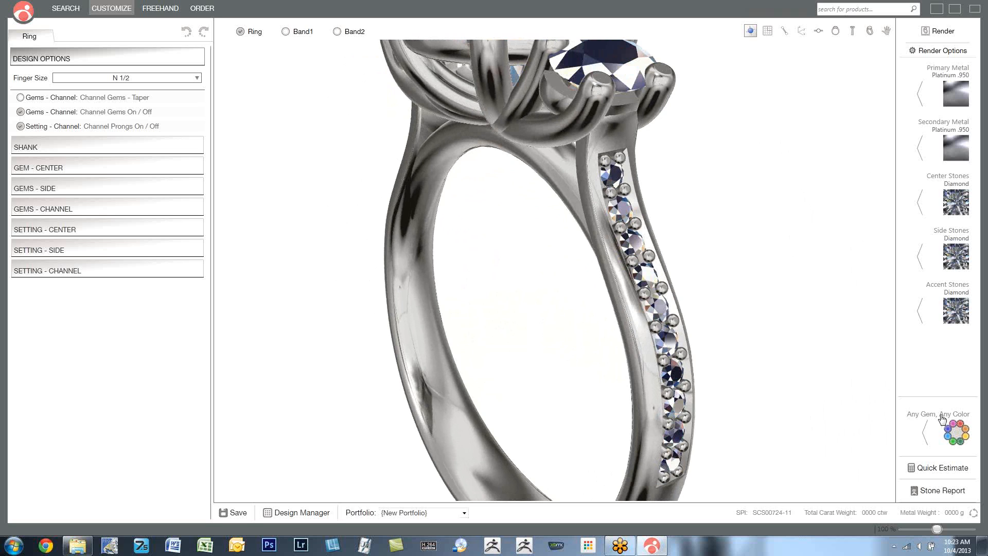
pyautogui.click(957, 435)
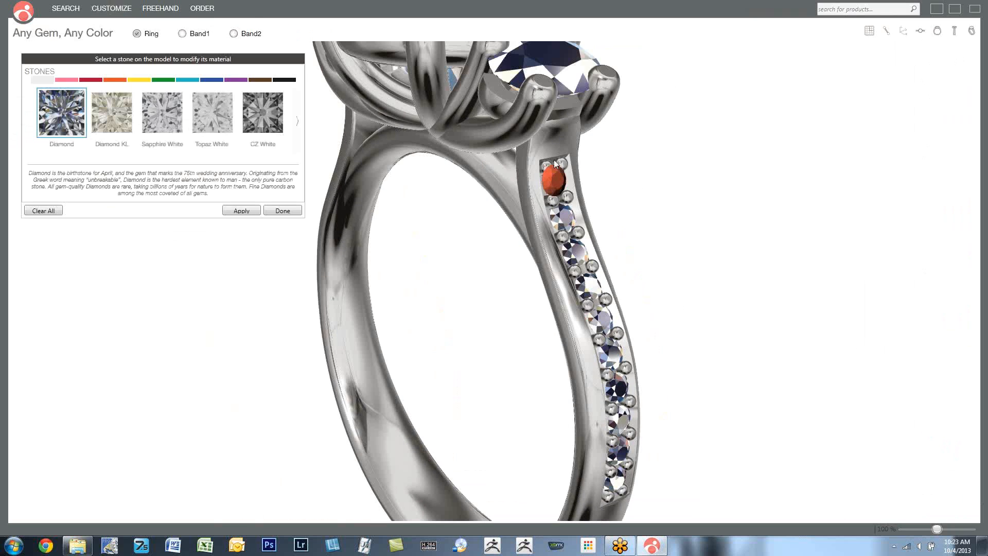
pyautogui.click(211, 80)
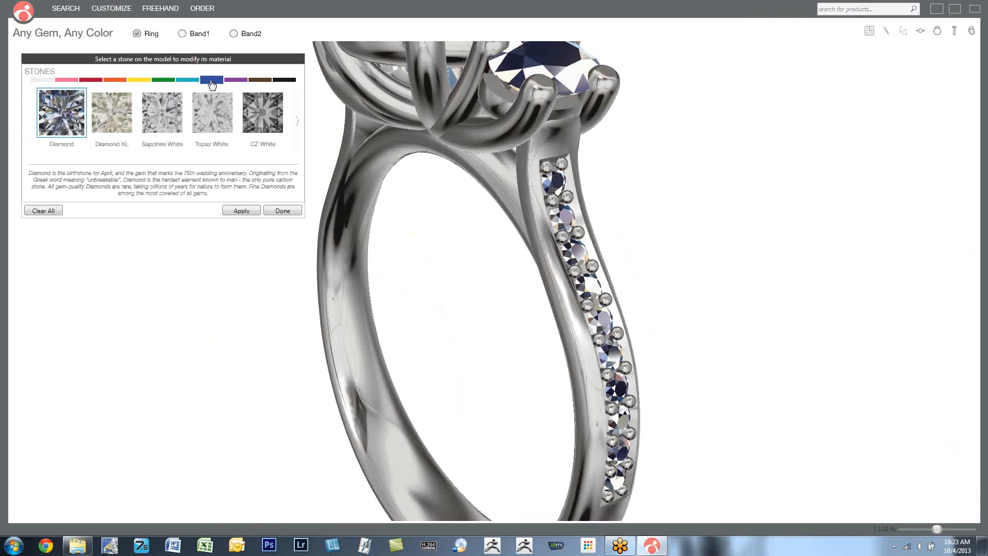
pyautogui.click(297, 124)
pyautogui.click(298, 125)
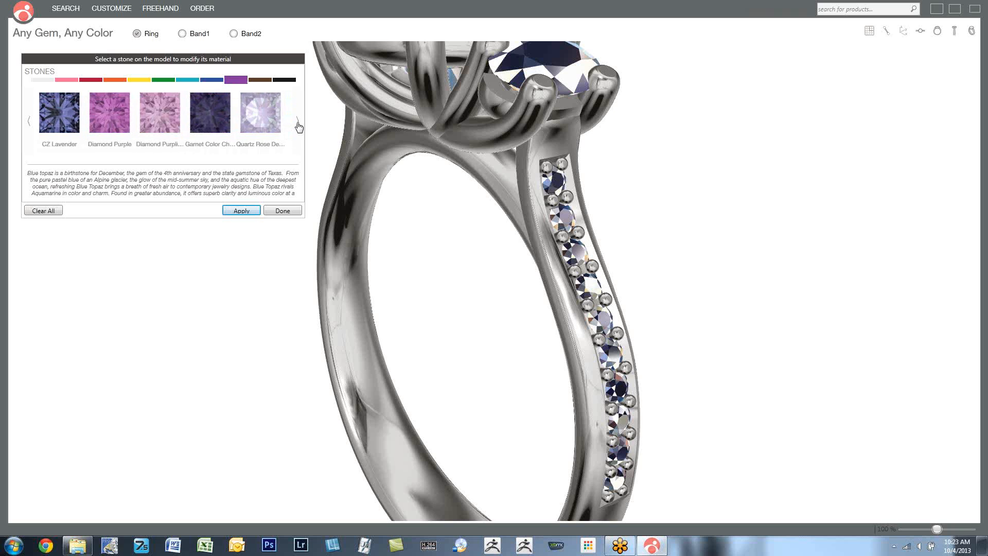
pyautogui.click(298, 125)
pyautogui.click(208, 81)
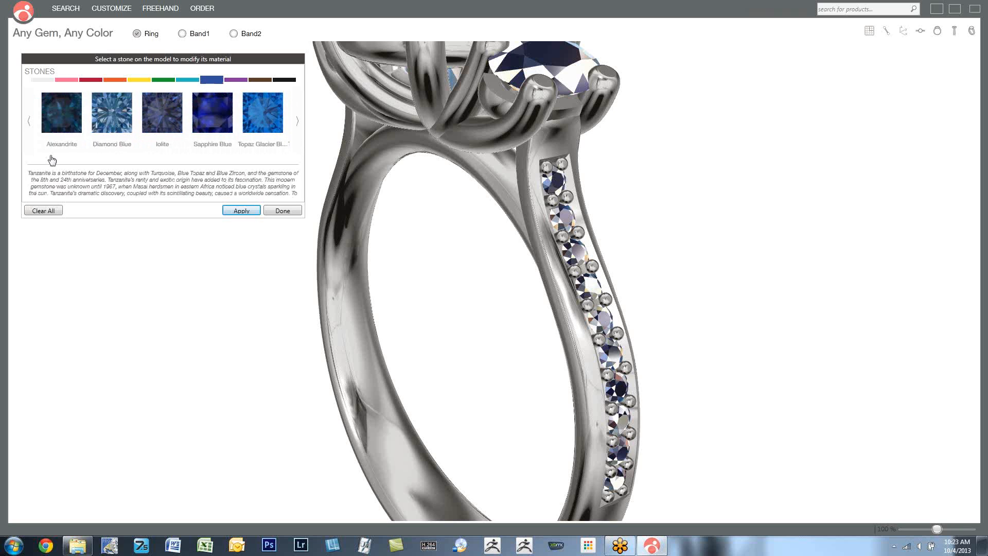
pyautogui.click(223, 109)
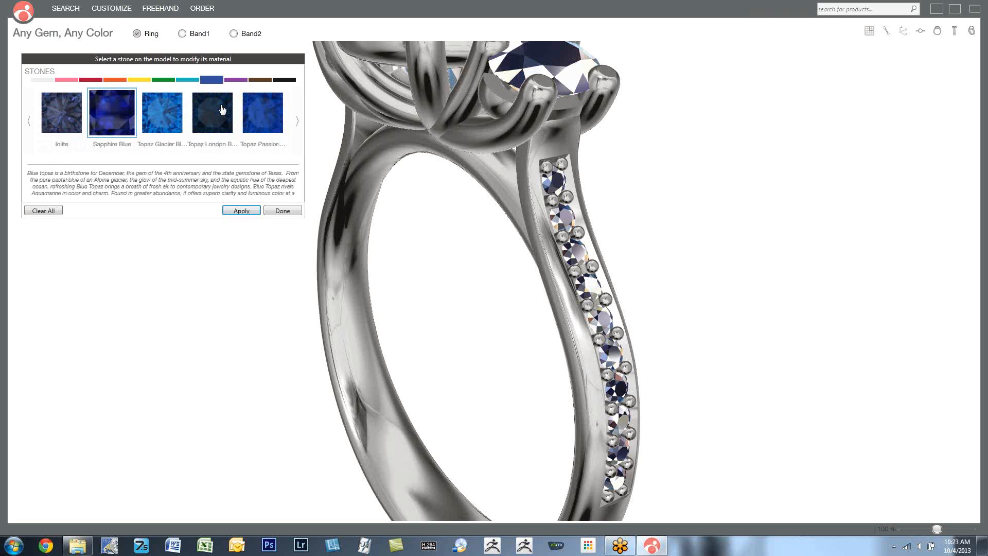
# - Mark every other channel gem along the first side of the shank, starting with the uppermost one
pyautogui.click(558, 176)
pyautogui.click(577, 260)
pyautogui.click(597, 317)
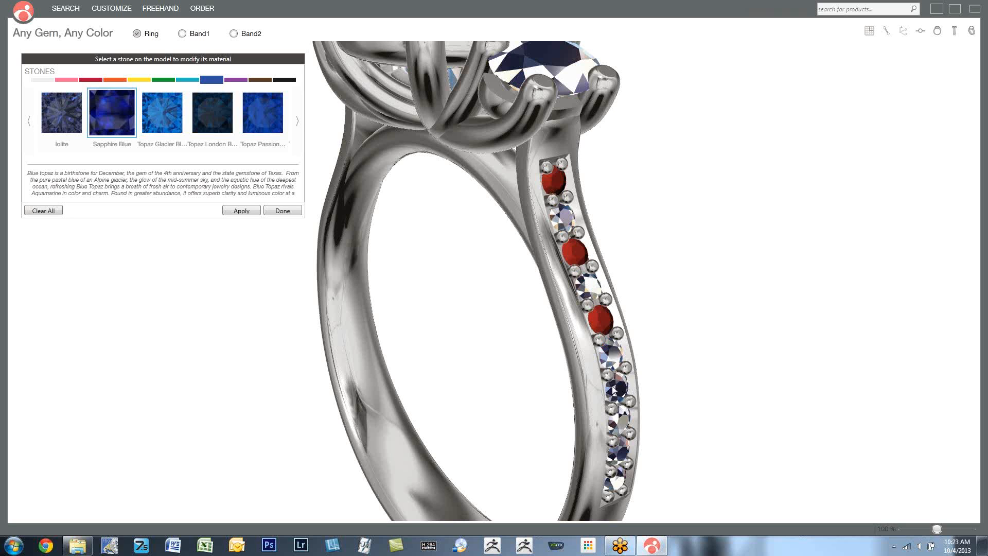
pyautogui.click(613, 386)
# - Mark every other channel gem on the opposite side of the shank, apply Sapphire Blue to all marked gems, and finish the gem coloring
pyautogui.moveTo(458, 388); pyautogui.dragTo(650, 244)
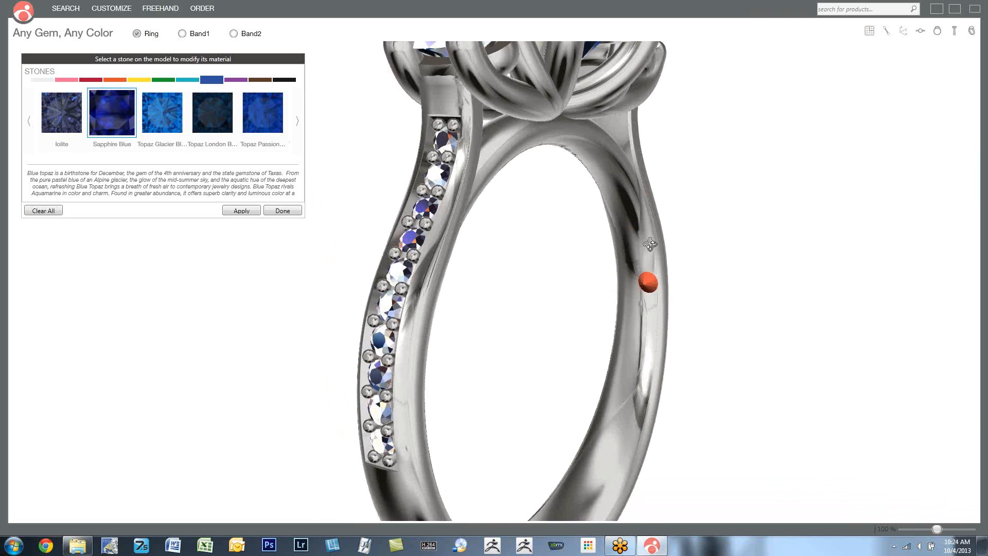
pyautogui.click(446, 140)
pyautogui.click(425, 210)
pyautogui.click(400, 272)
pyautogui.click(383, 341)
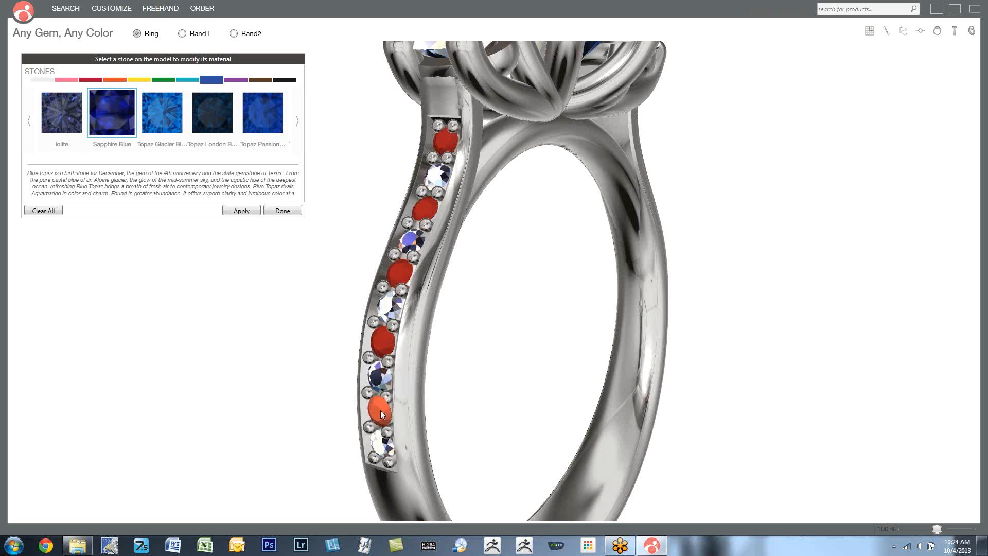
pyautogui.click(386, 412)
pyautogui.click(230, 211)
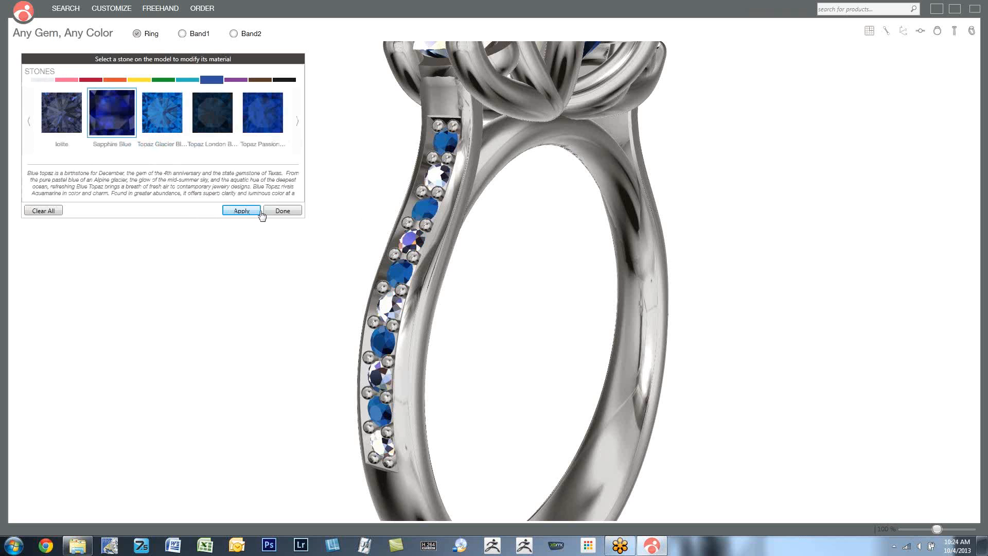
pyautogui.click(282, 211)
pyautogui.moveTo(664, 241); pyautogui.dragTo(538, 279)
pyautogui.scroll(-2, 534, 251)
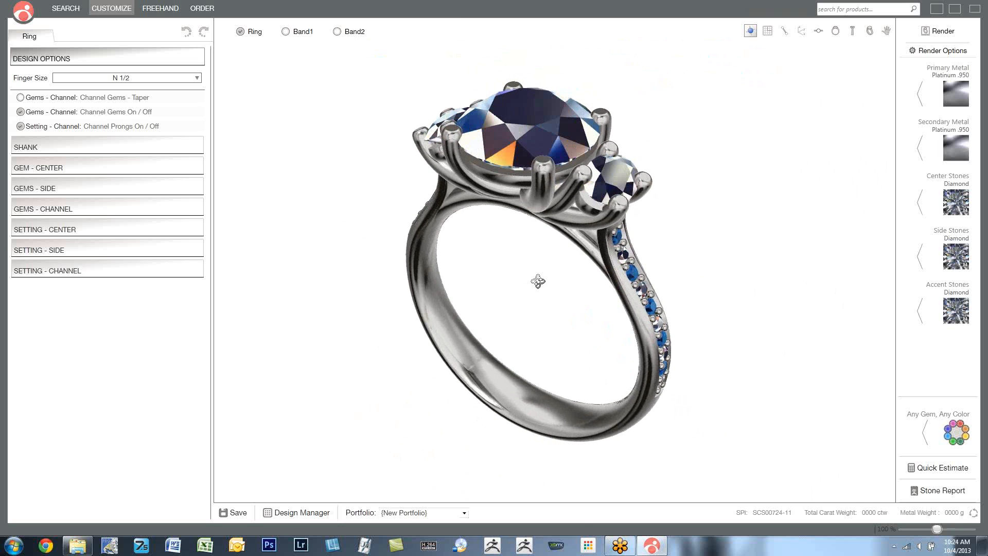
# - Recolor both round side stones with Sapphire Blue using Any Gem, Any Color, and finish the gem coloring
pyautogui.click(961, 433)
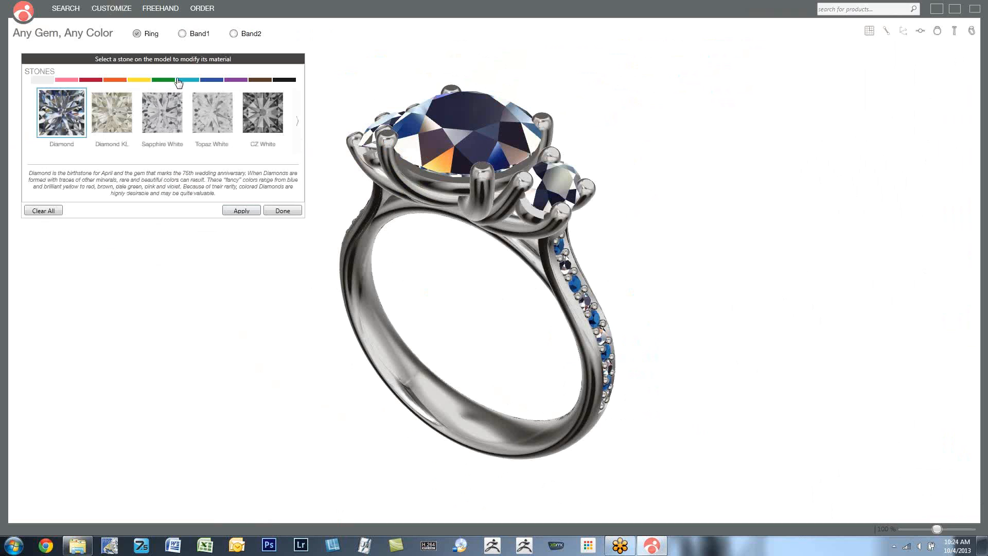
pyautogui.click(206, 81)
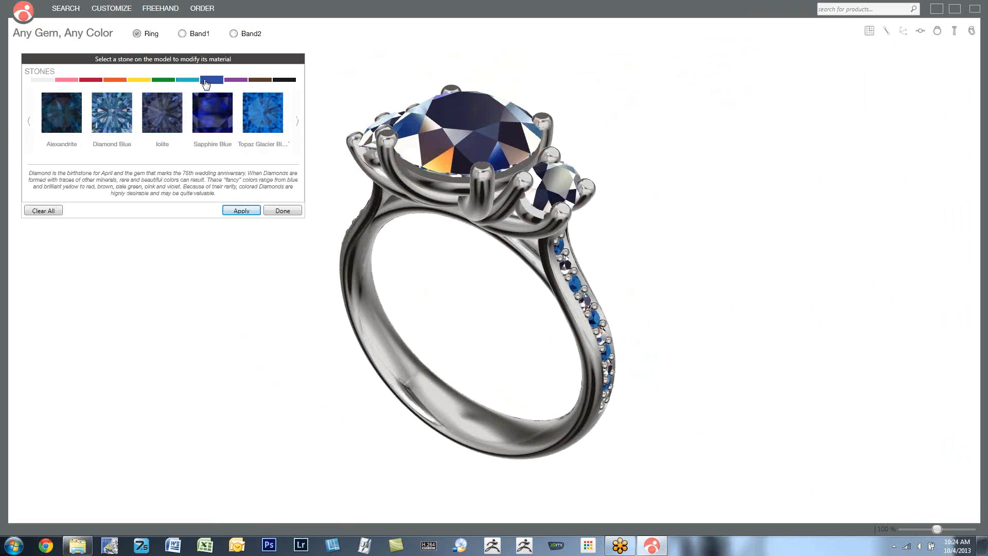
pyautogui.click(201, 120)
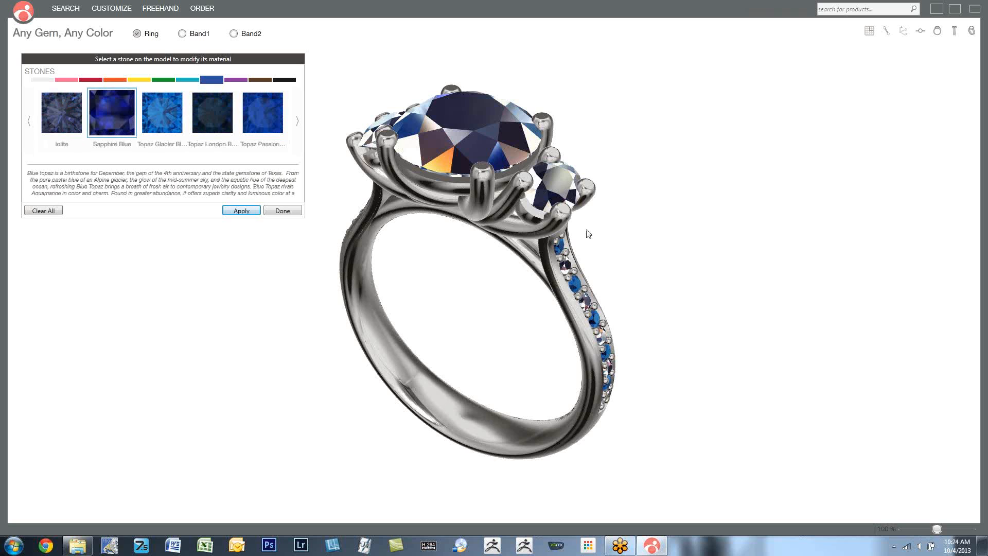
pyautogui.click(573, 176)
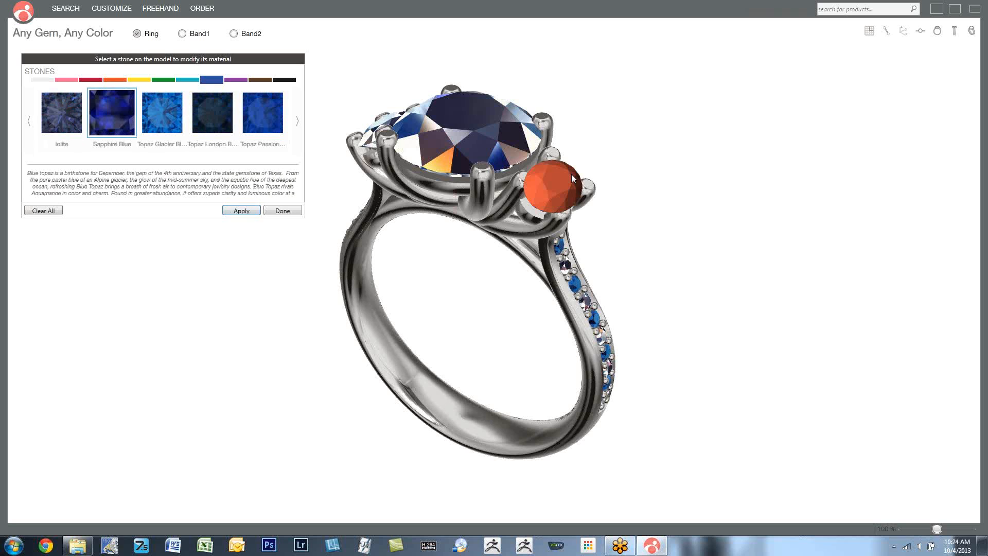
pyautogui.click(368, 134)
pyautogui.click(242, 211)
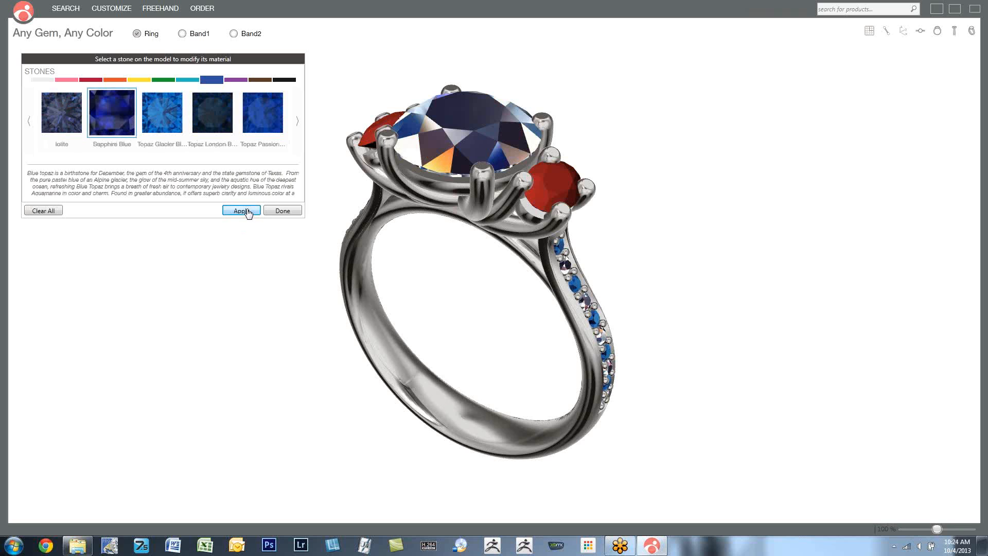
pyautogui.click(283, 211)
# - Open the render options, look through the available environments, and choose Light Tent
pyautogui.moveTo(560, 295); pyautogui.dragTo(525, 291)
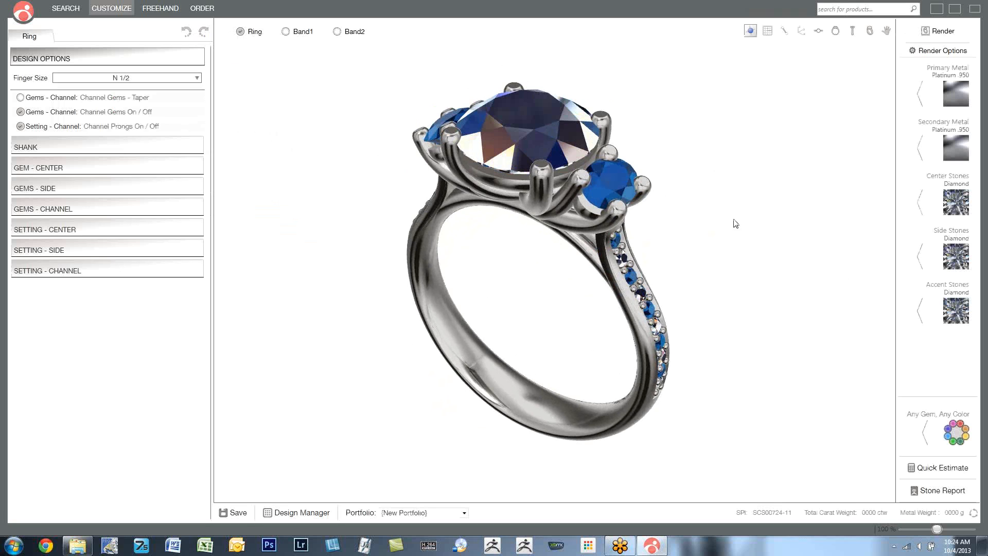
pyautogui.click(935, 54)
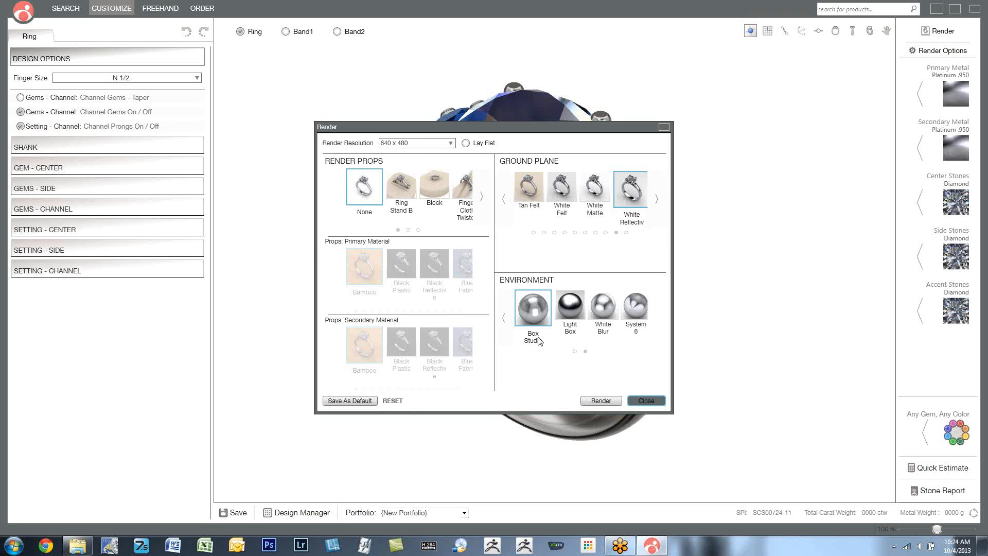
pyautogui.click(502, 319)
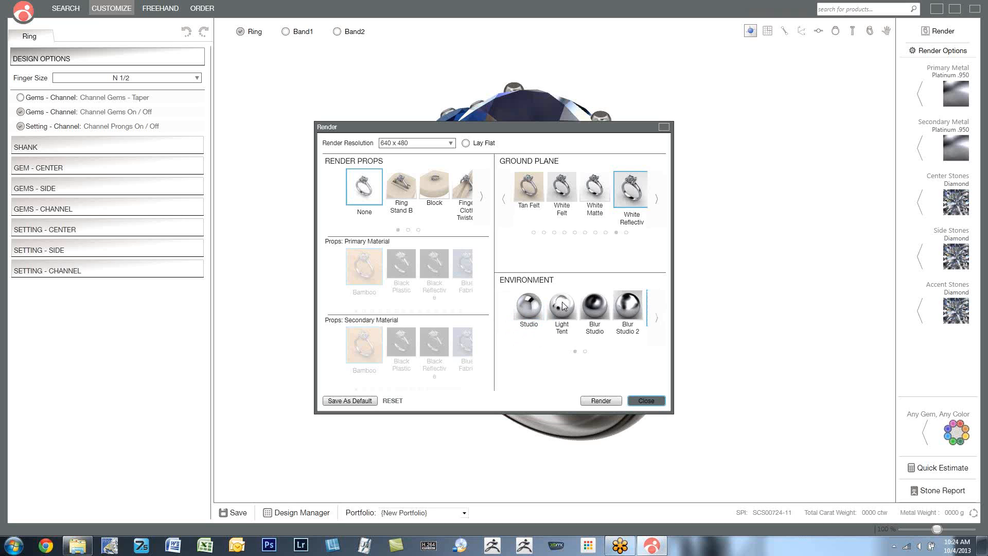
pyautogui.click(660, 322)
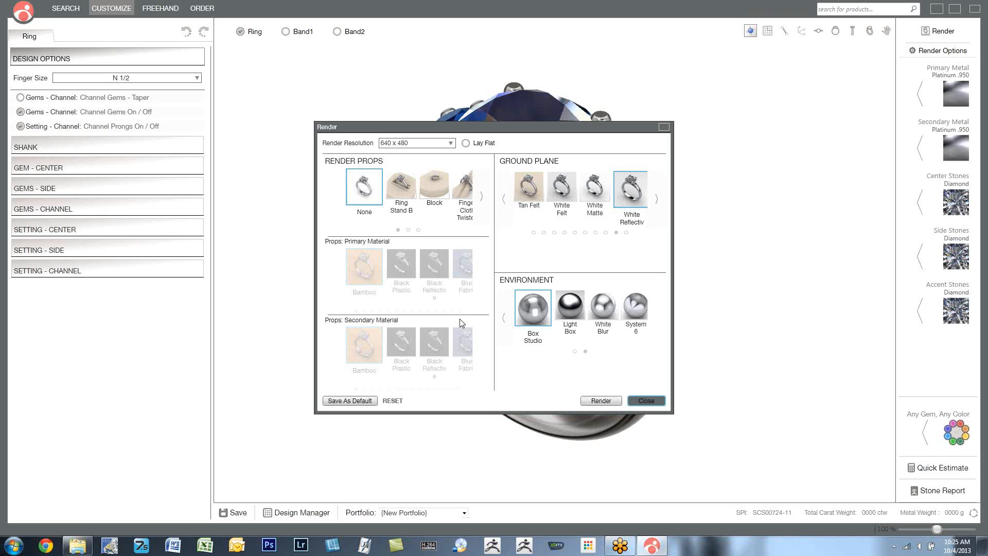
pyautogui.click(503, 318)
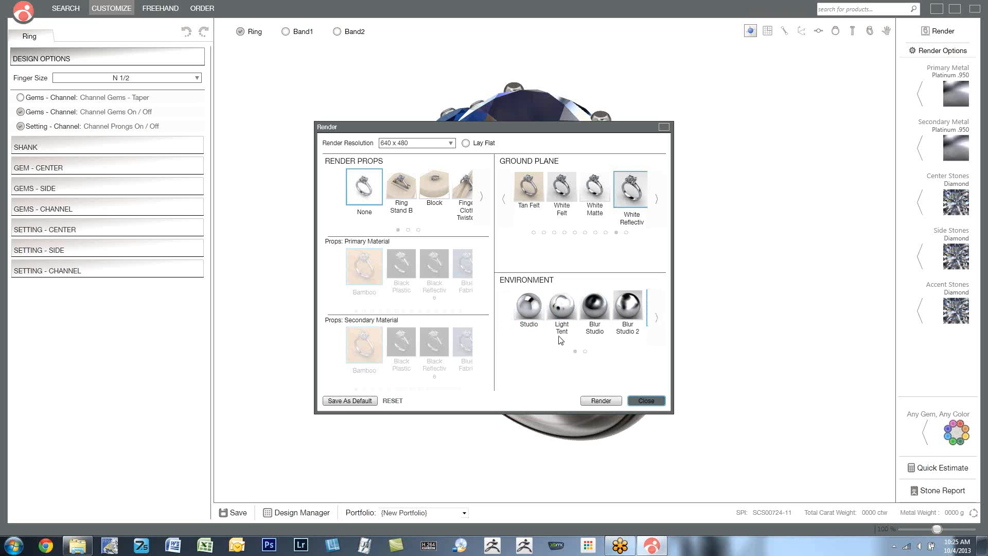
pyautogui.click(561, 307)
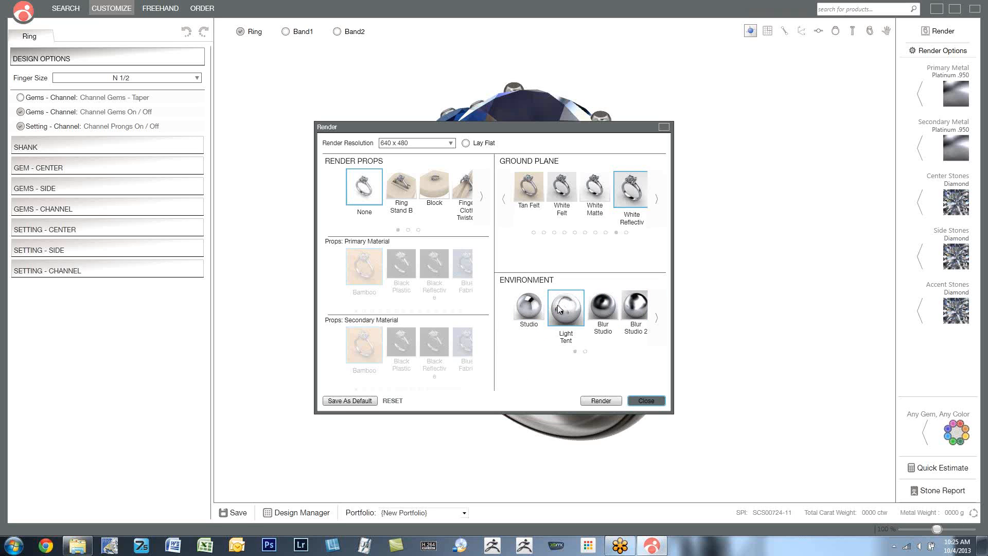
# - Browse the ground plane materials offered for the render, including the silk and wood finishes
pyautogui.click(661, 204)
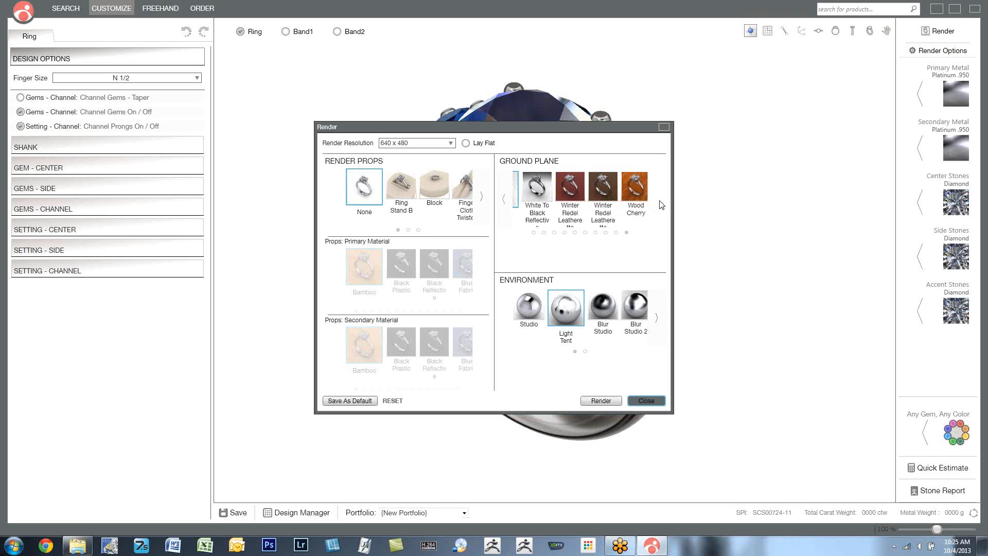
pyautogui.click(503, 204)
pyautogui.click(504, 205)
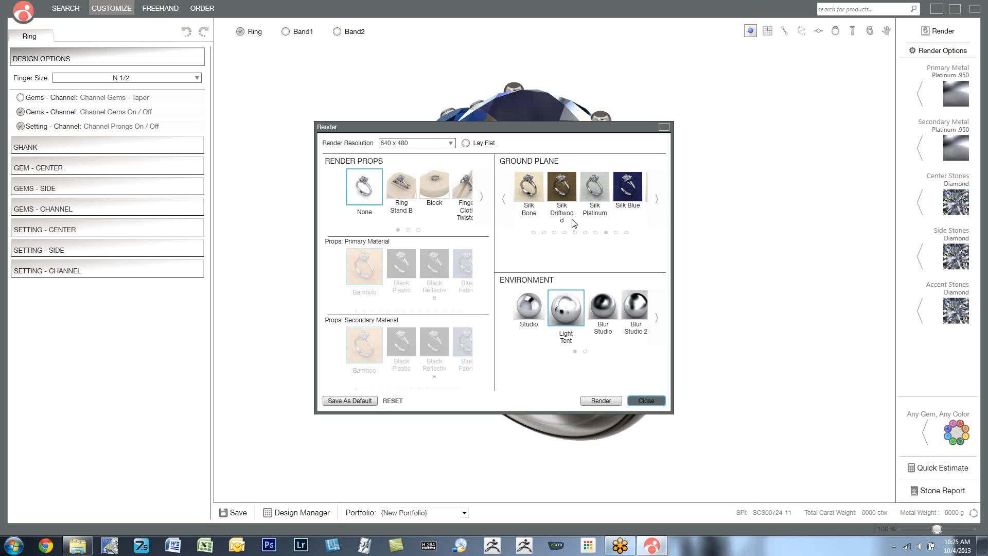
pyautogui.click(656, 204)
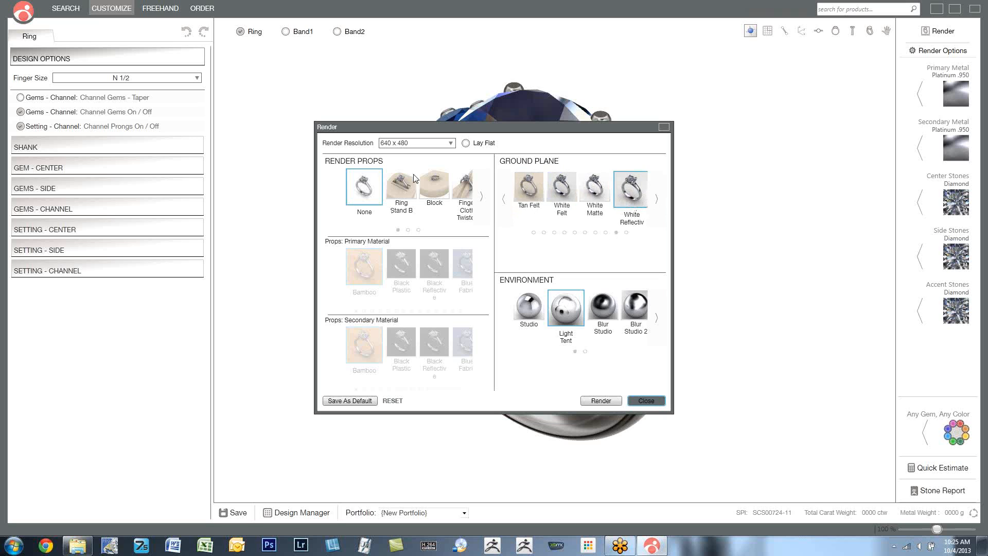
# - Keep the render resolution at 640 x 480, render the ring, and close the rendered image
pyautogui.click(449, 143)
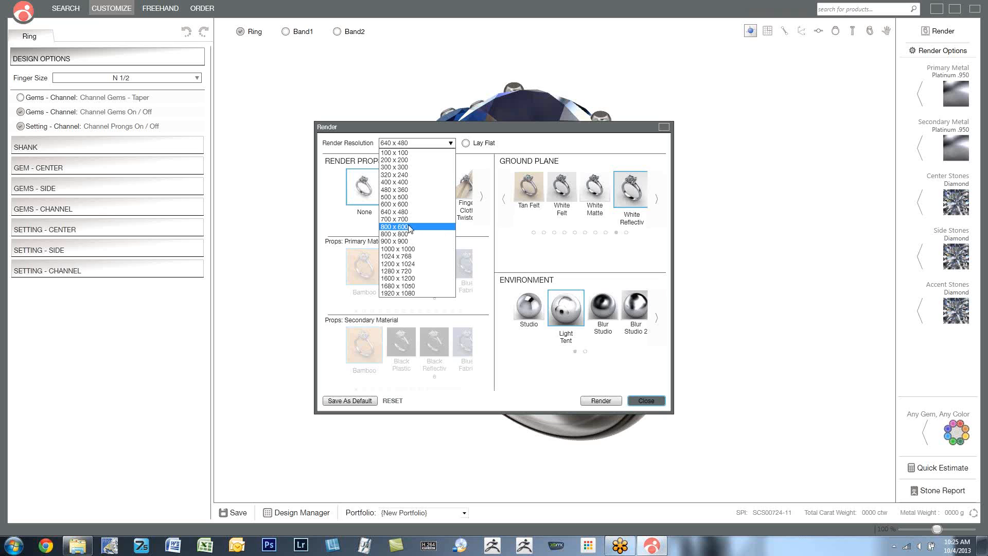
pyautogui.click(403, 212)
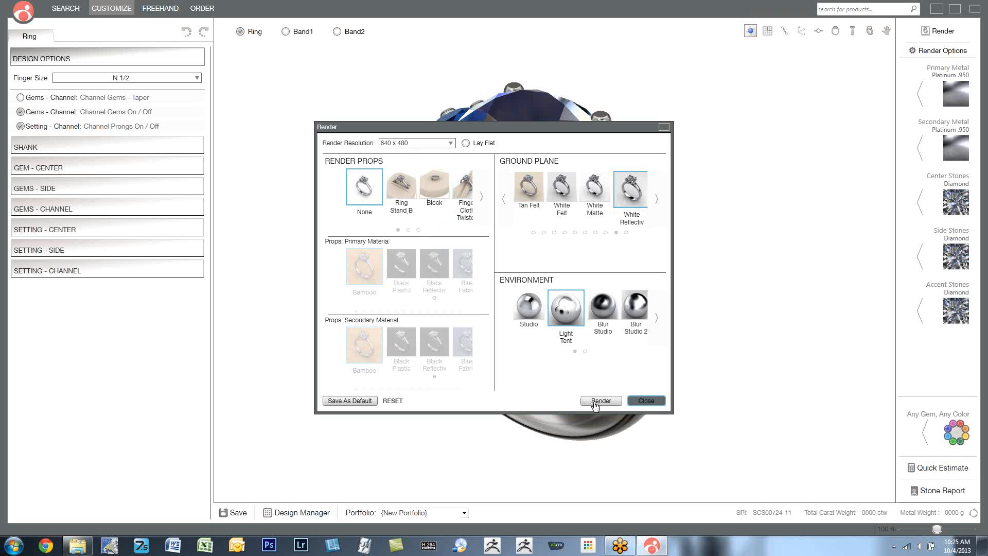
pyautogui.click(650, 403)
pyautogui.click(929, 33)
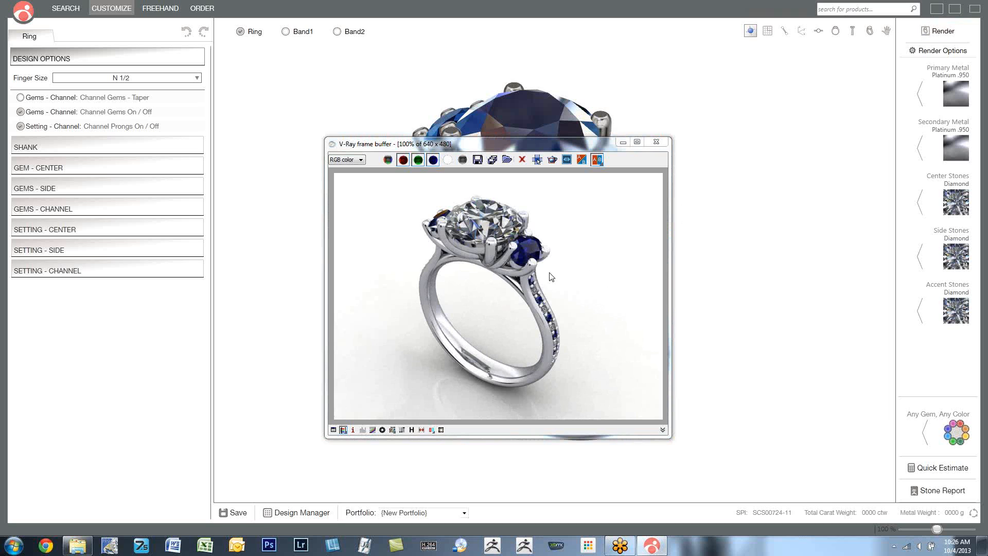
pyautogui.click(649, 146)
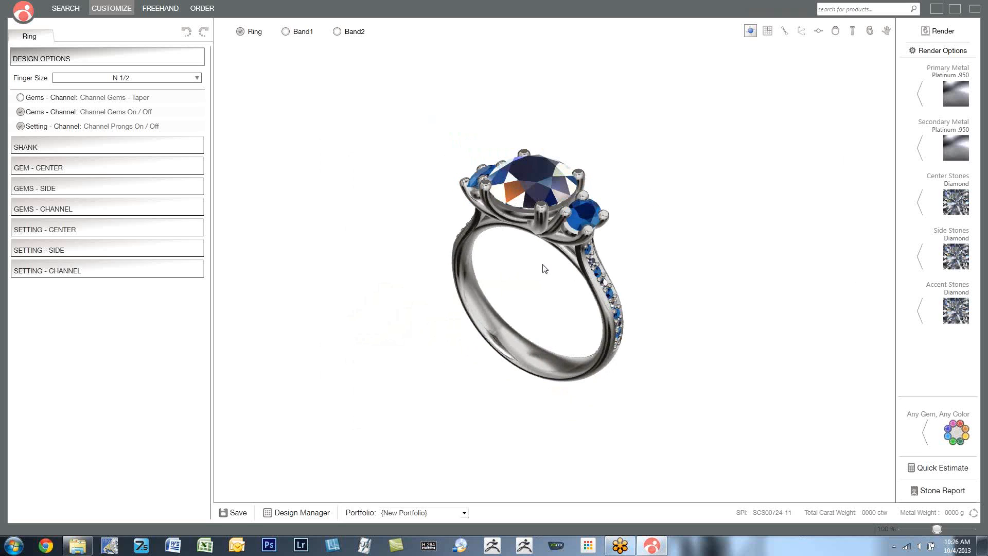
# - Start Any Gem, Any Color, try Emerald and a teal blue diamond, and mark the uppermost clear channel gems between the blue ones
pyautogui.click(950, 429)
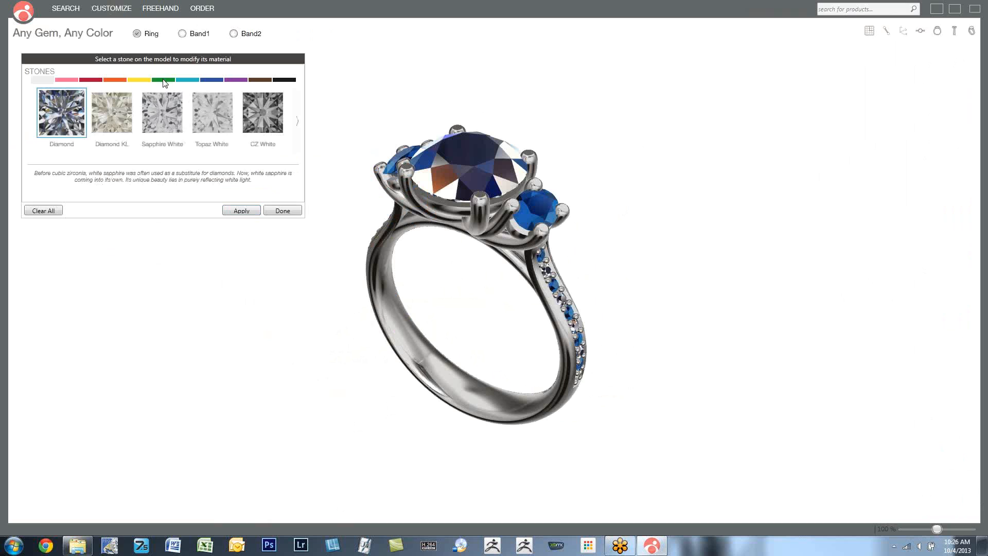
pyautogui.click(164, 81)
pyautogui.moveTo(197, 119)
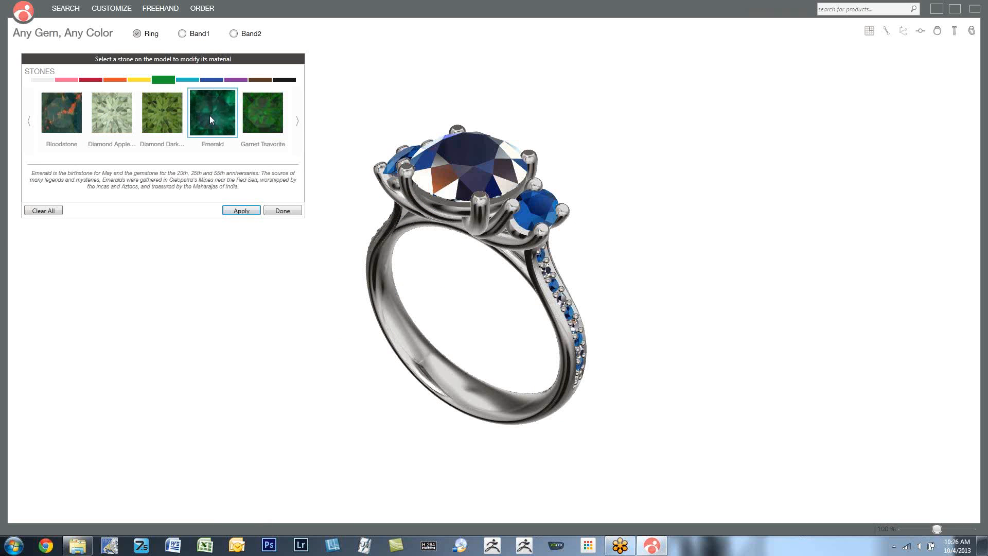
pyautogui.click(544, 270)
pyautogui.click(187, 80)
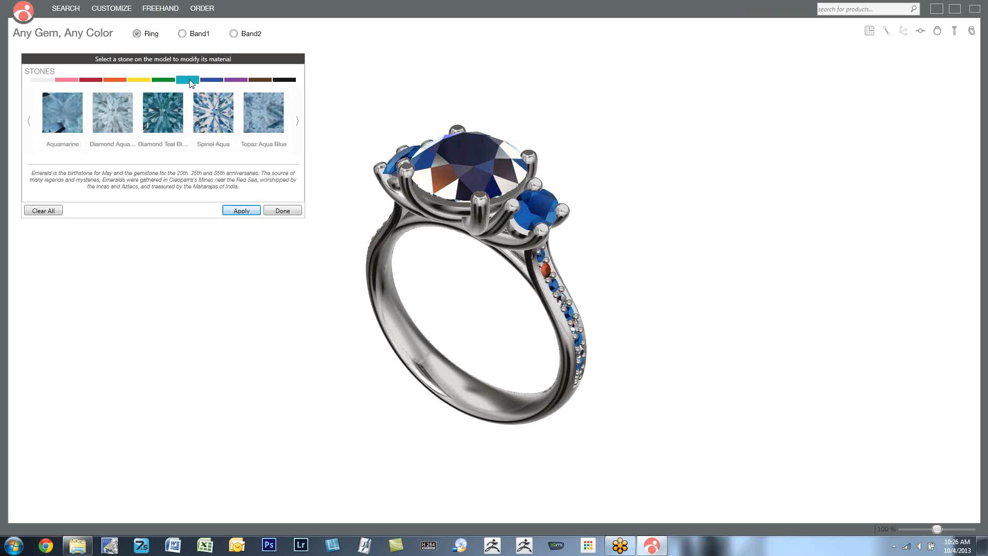
pyautogui.click(165, 116)
pyautogui.click(561, 299)
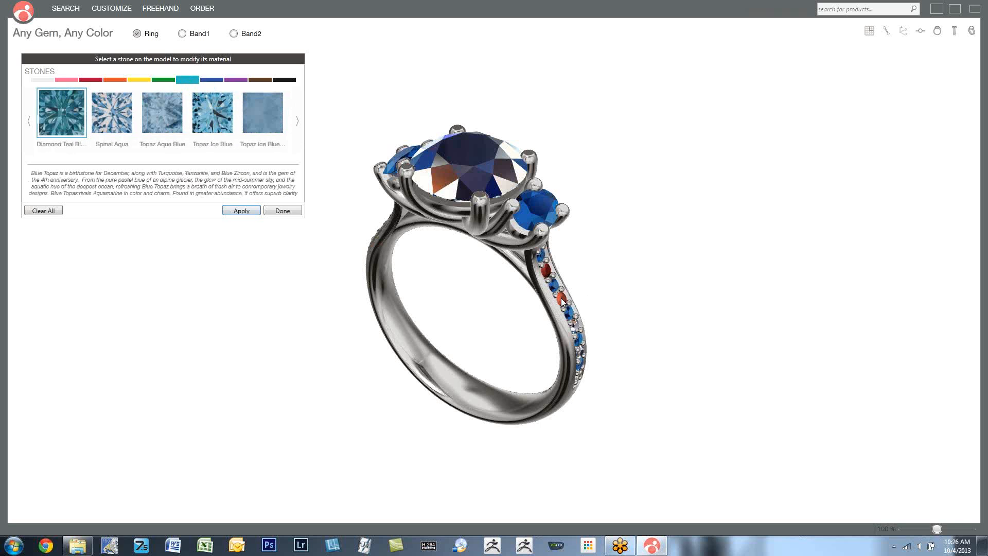
# - Try Citrine Madeira, mark the remaining clear channel gems, and apply the pale purplish diamond to all marked gems
pyautogui.click(109, 80)
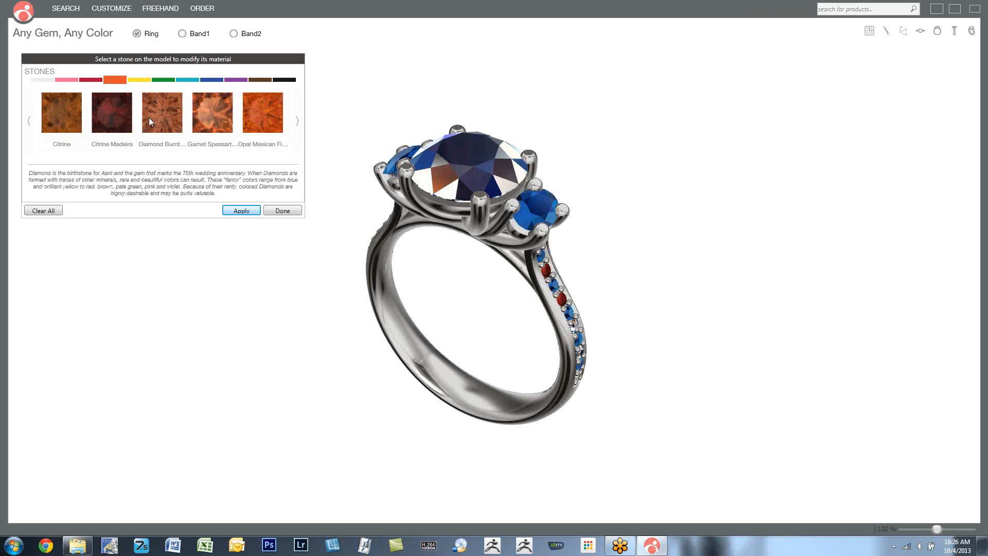
pyautogui.click(109, 119)
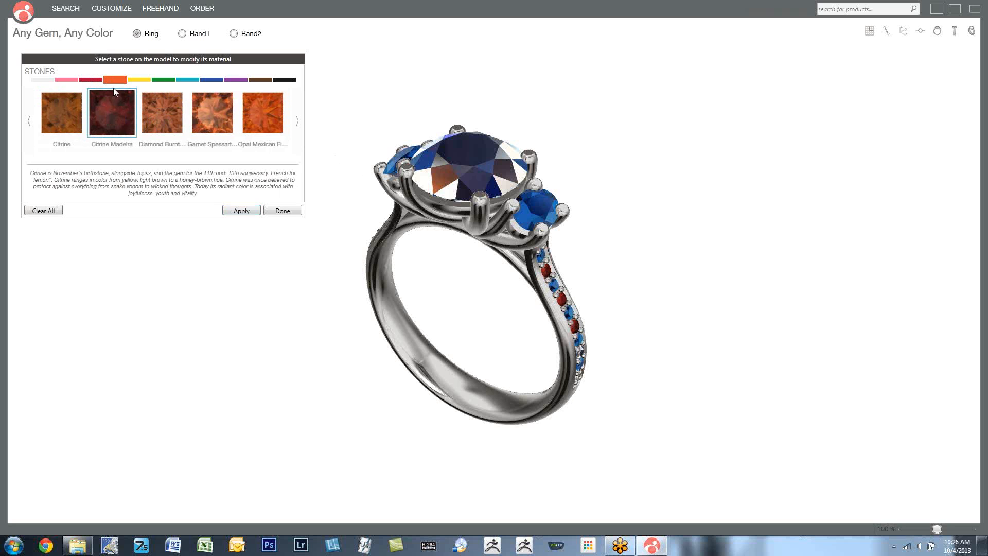
pyautogui.click(238, 80)
pyautogui.click(213, 111)
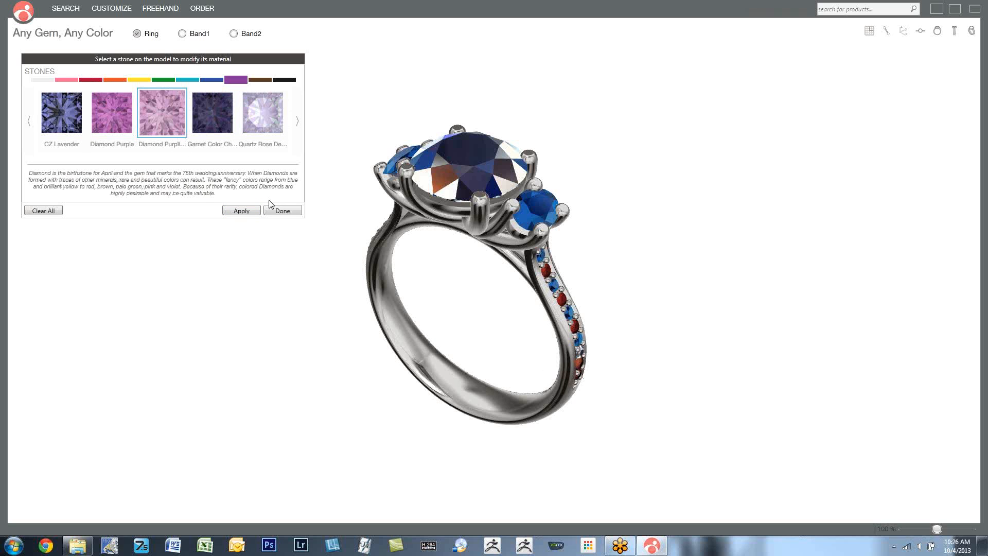
pyautogui.click(240, 211)
# - Clear all individual gem colors from the ring and finish the gem coloring
pyautogui.moveTo(653, 346); pyautogui.dragTo(639, 322)
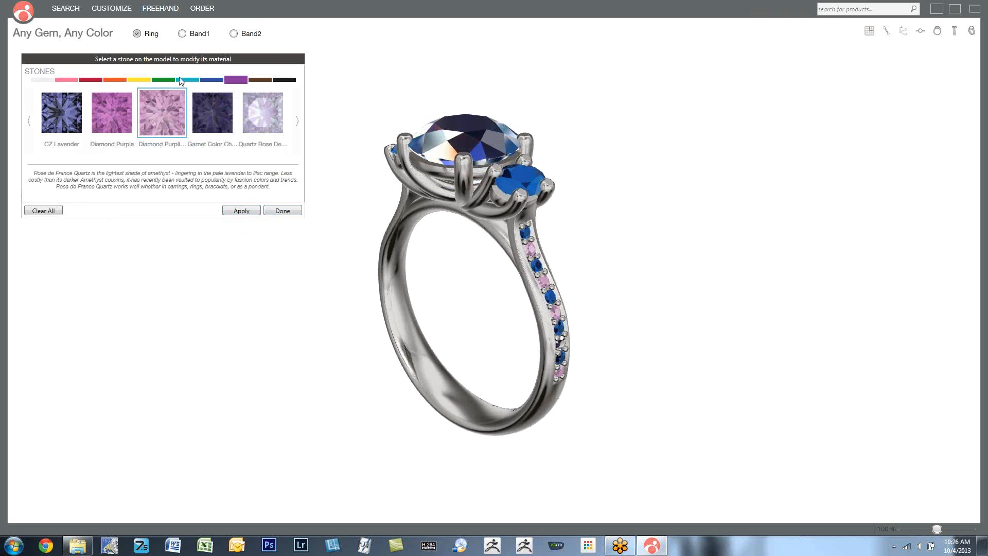
pyautogui.click(44, 211)
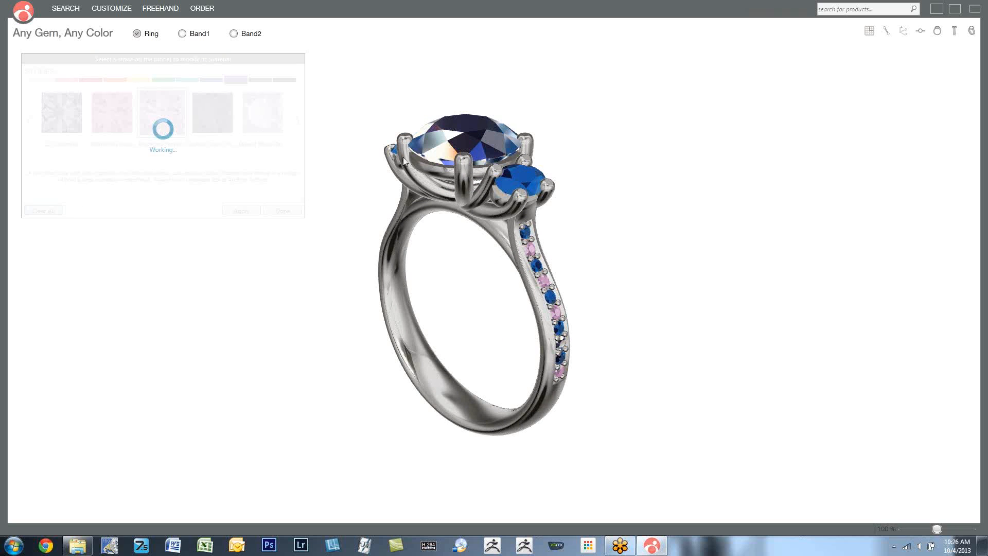
pyautogui.click(282, 211)
# - Start Design Try On, move its dialog clear of the ring, and view the ring on the woman's whole hand
pyautogui.moveTo(820, 75); pyautogui.dragTo(921, 94)
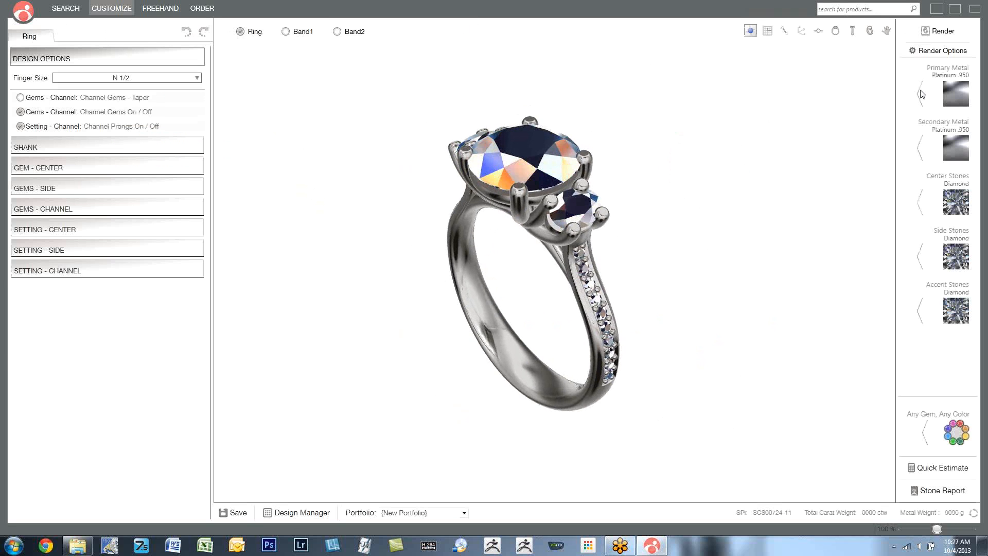
pyautogui.click(886, 32)
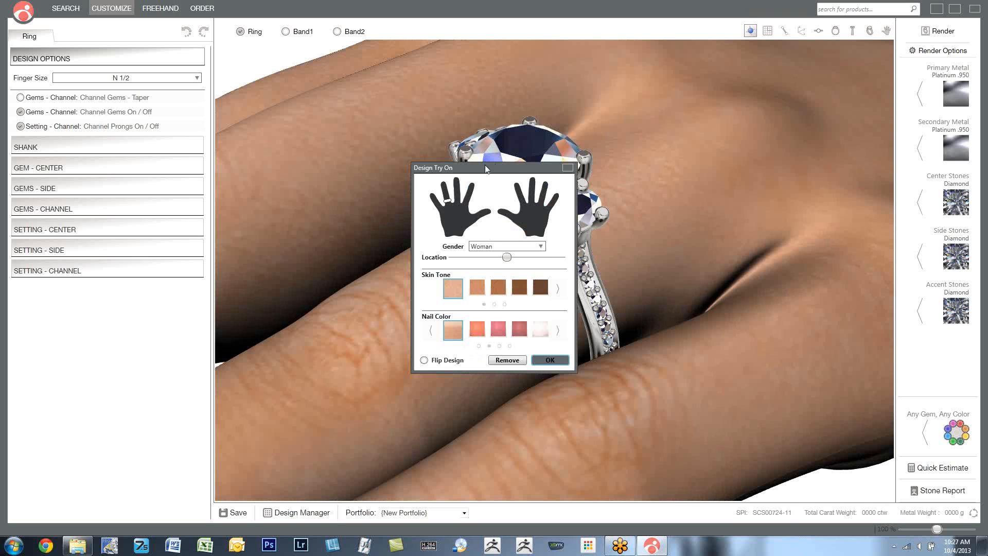
pyautogui.moveTo(486, 168); pyautogui.dragTo(153, 131)
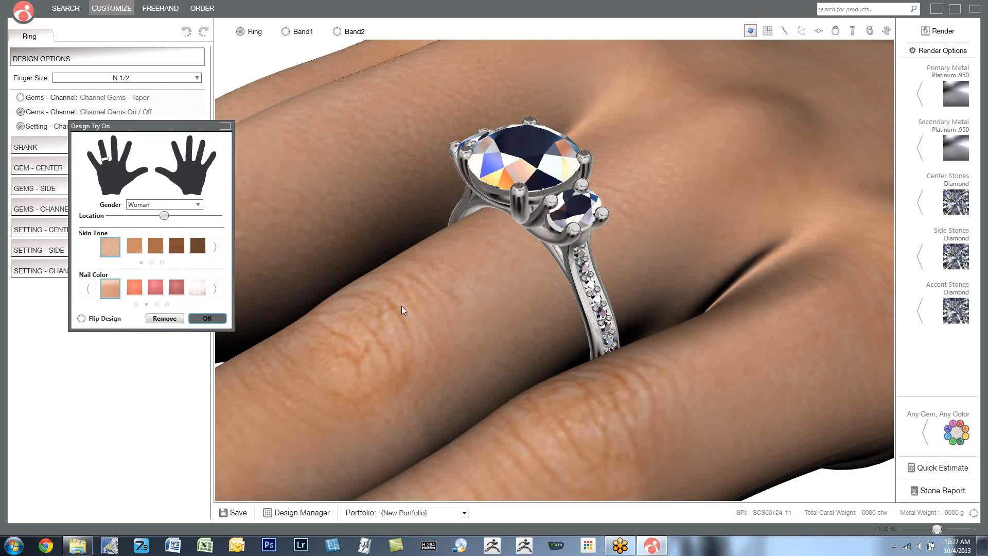
pyautogui.scroll(-8, 401, 306)
pyautogui.moveTo(401, 306)
pyautogui.mouseDown(button='right')
pyautogui.moveTo(415, 305)
pyautogui.moveTo(389, 309)
pyautogui.mouseUp(button='right')
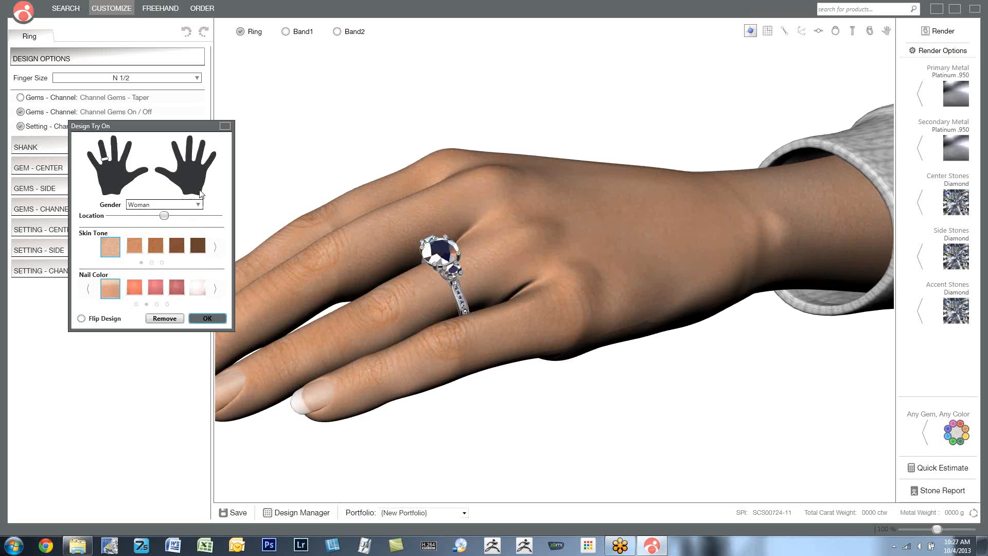
# - Set the try-on gender to Man and examine the ring close up on the man's hand
pyautogui.click(198, 204)
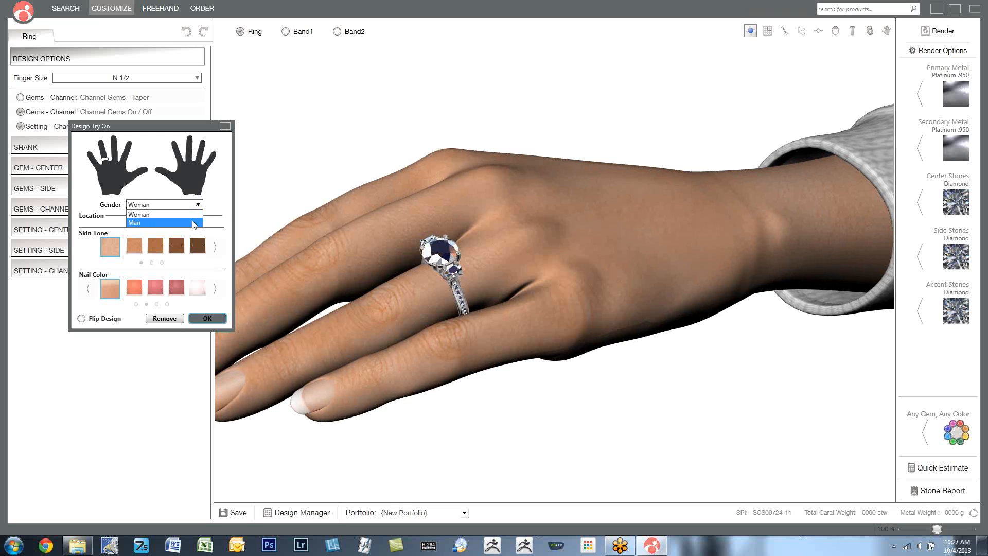
pyautogui.click(194, 223)
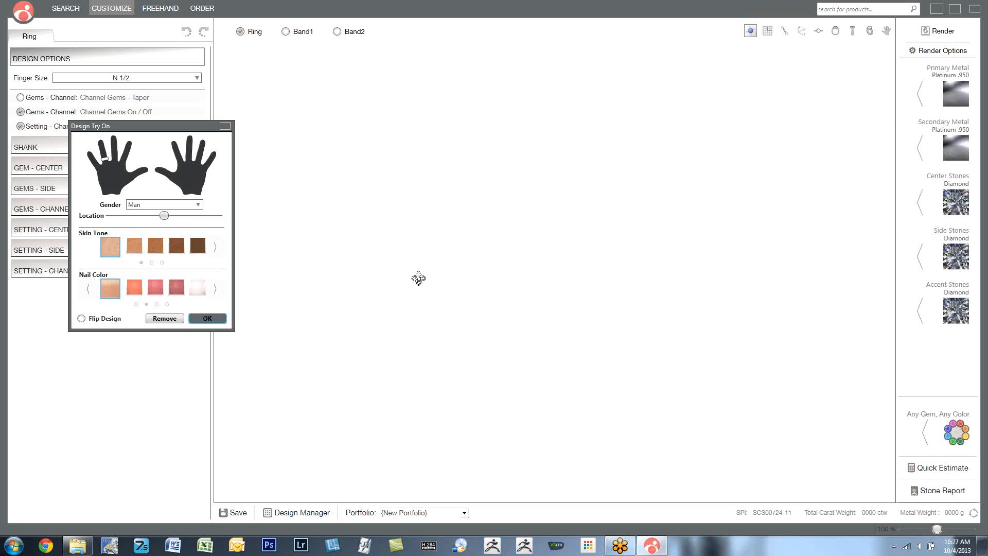
pyautogui.moveTo(490, 268); pyautogui.dragTo(479, 312)
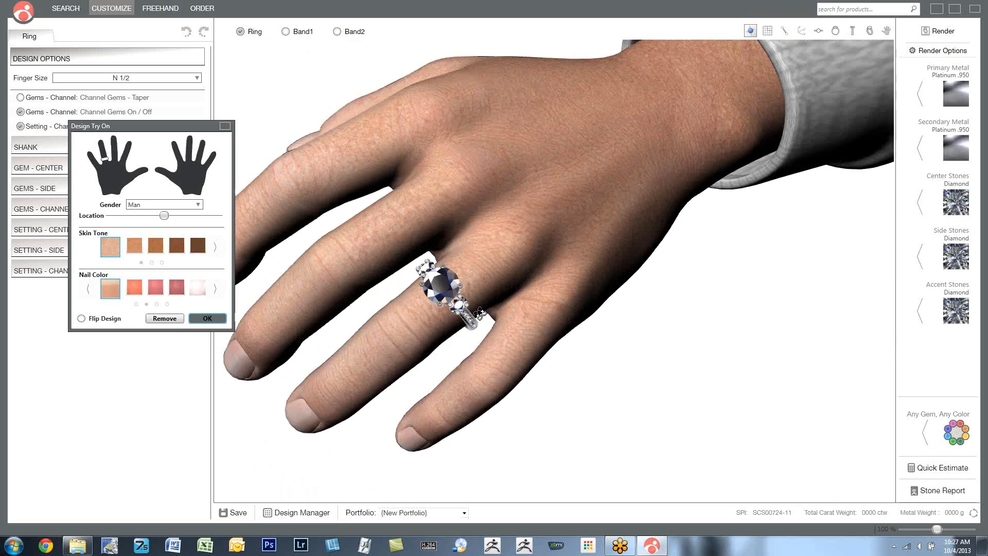
pyautogui.scroll(5, 398, 223)
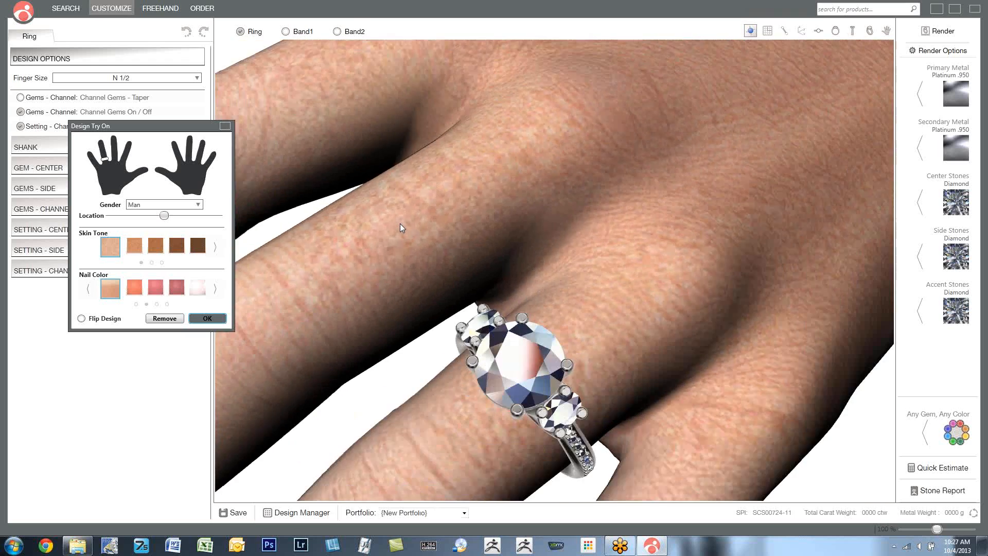
# - View the ring on the man's whole hand, try the dark red and white nail colors, and restore the natural nail color
pyautogui.scroll(-5, 400, 223)
pyautogui.moveTo(462, 285); pyautogui.dragTo(419, 247)
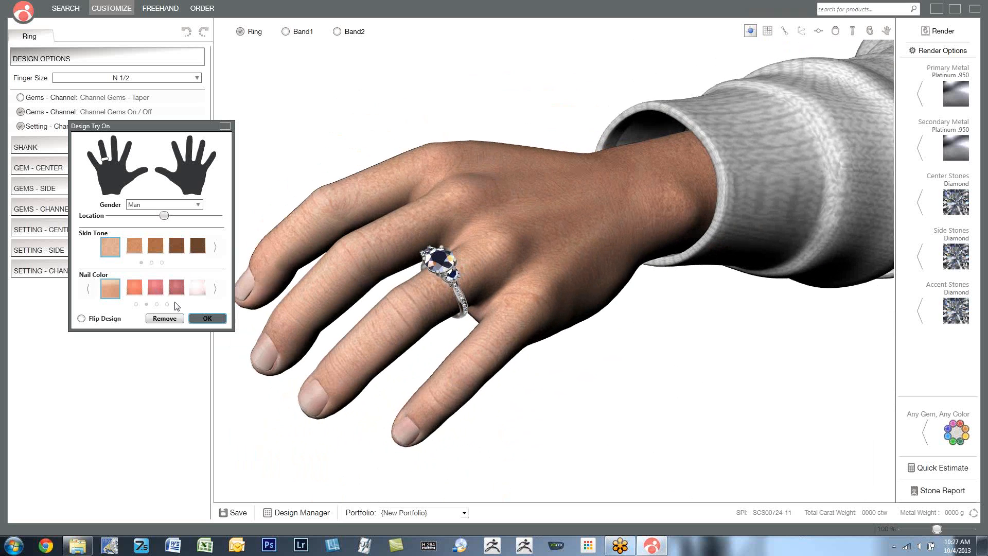
pyautogui.click(174, 286)
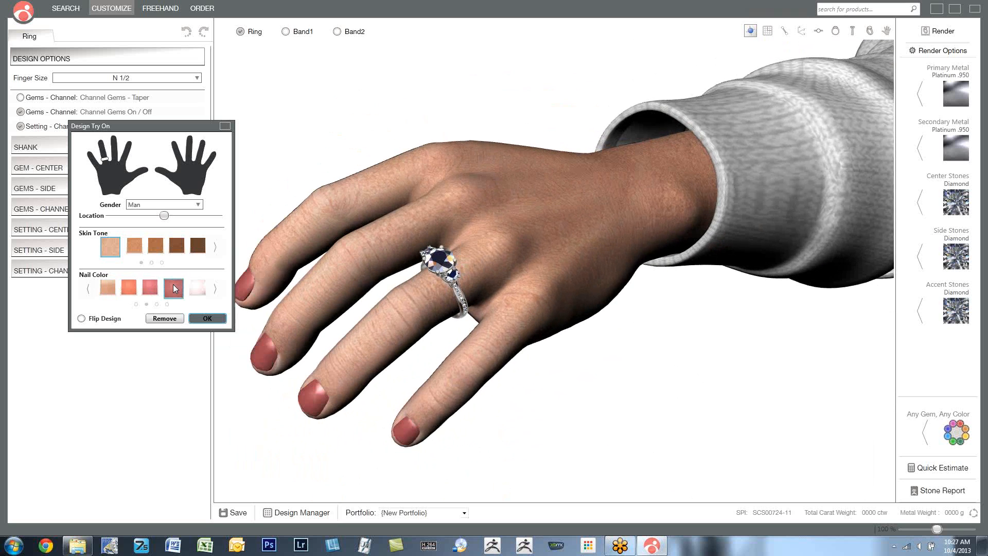
pyautogui.click(105, 288)
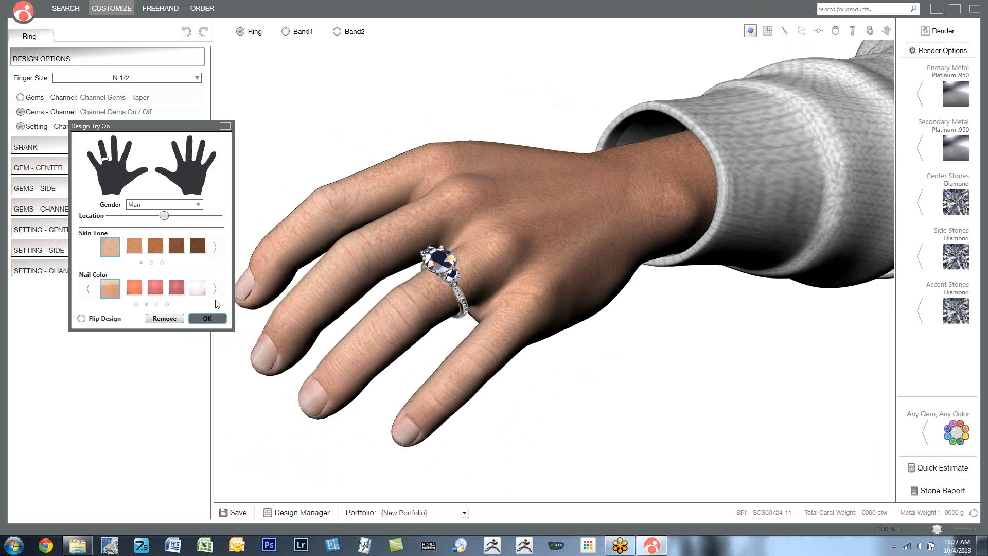
pyautogui.click(198, 291)
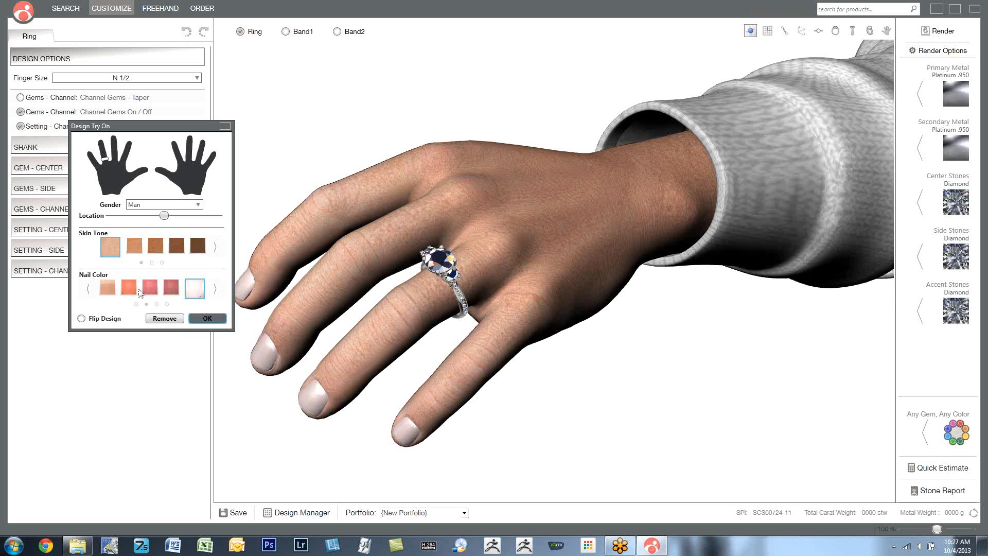
pyautogui.click(103, 289)
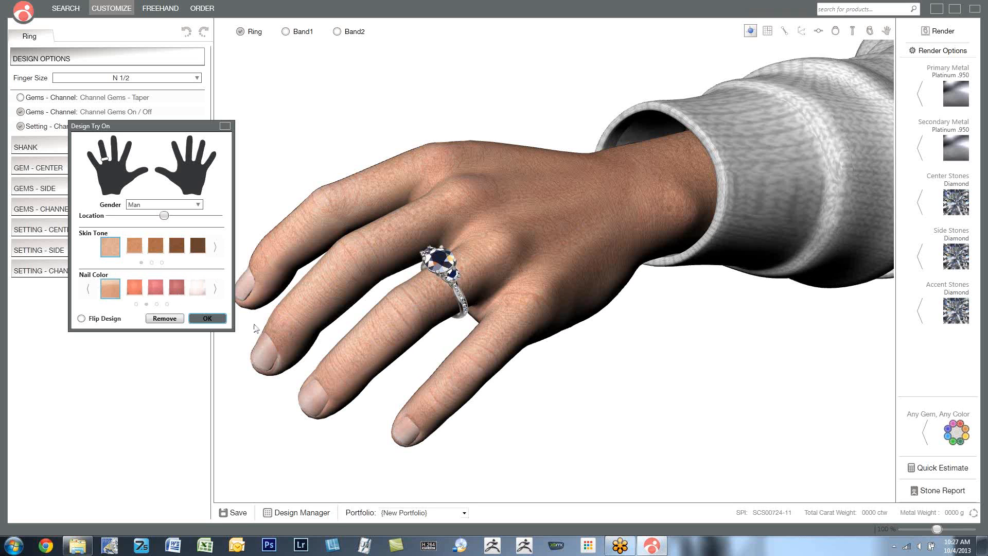
# - Accept the try-on settings, reopen Design Try On, and remove the hand from the design
pyautogui.click(206, 319)
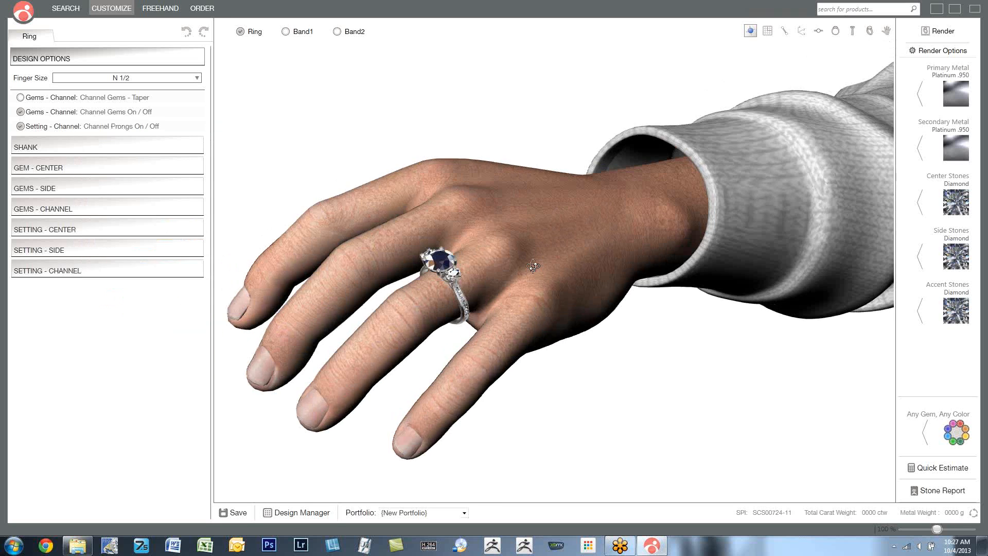
pyautogui.click(886, 31)
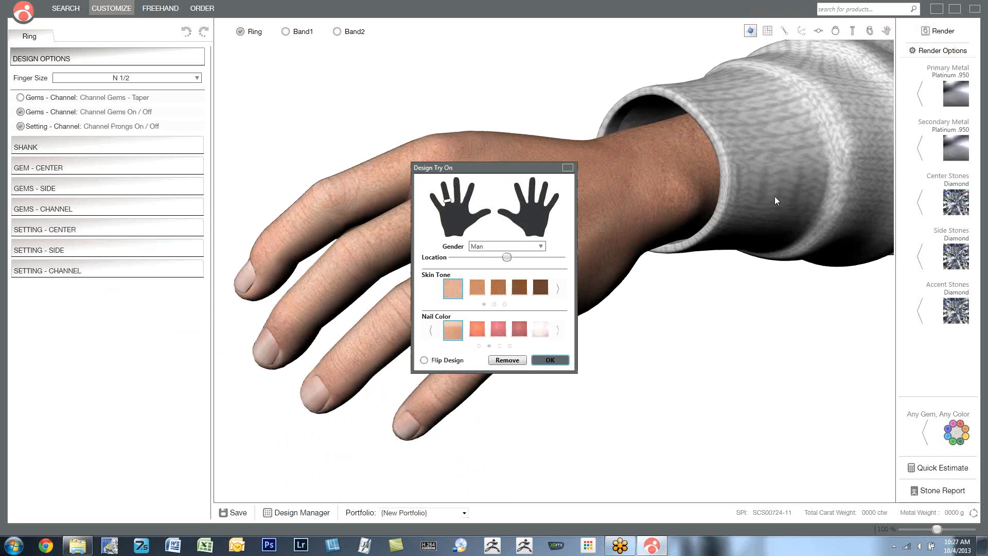
pyautogui.click(507, 359)
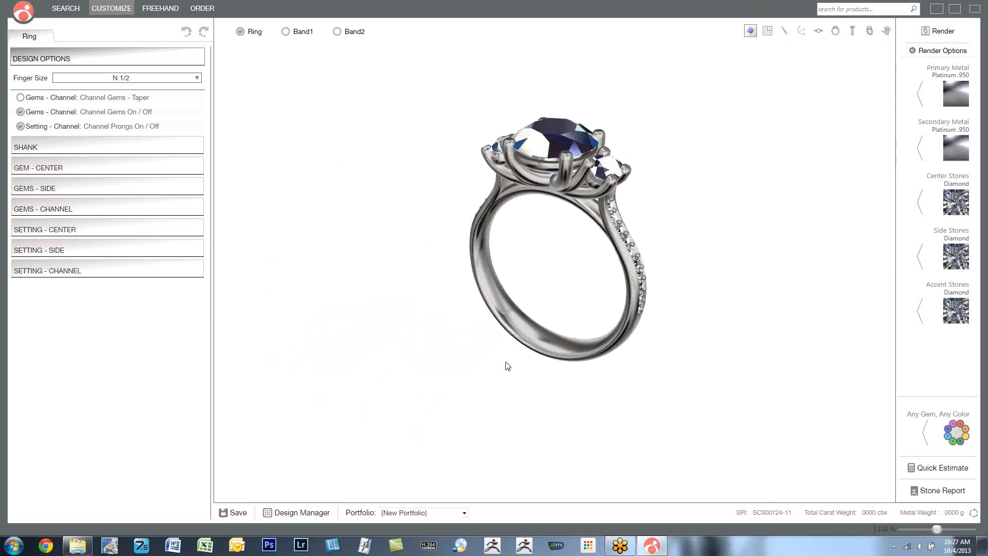
# - Tilt the ring to show its top, review its Stone Report, and close the report
pyautogui.moveTo(575, 293); pyautogui.dragTo(569, 328)
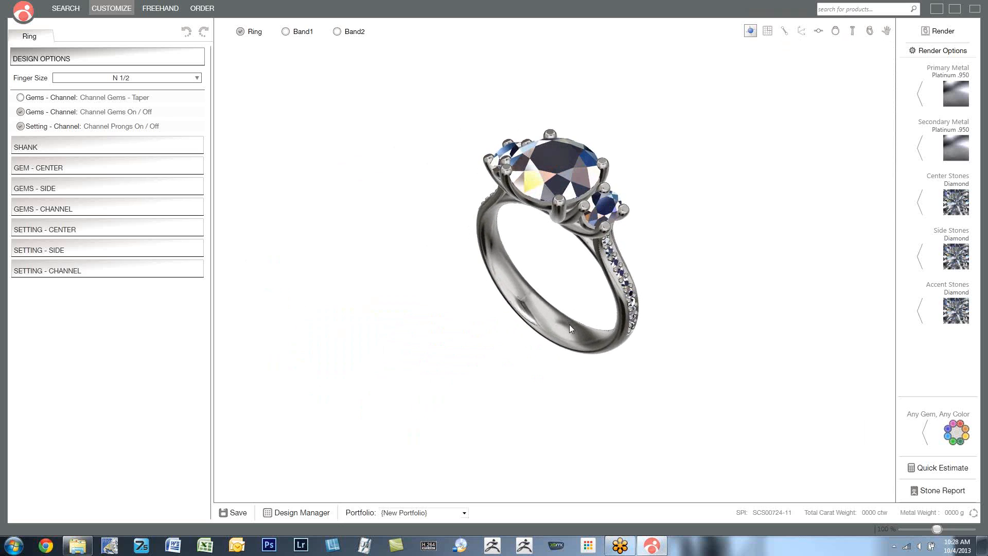
pyautogui.click(916, 491)
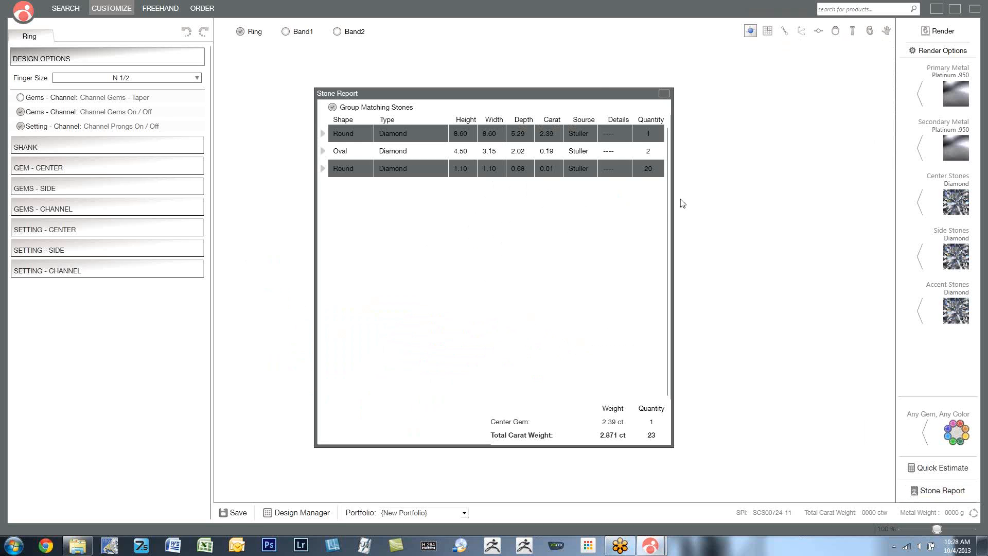
pyautogui.click(664, 94)
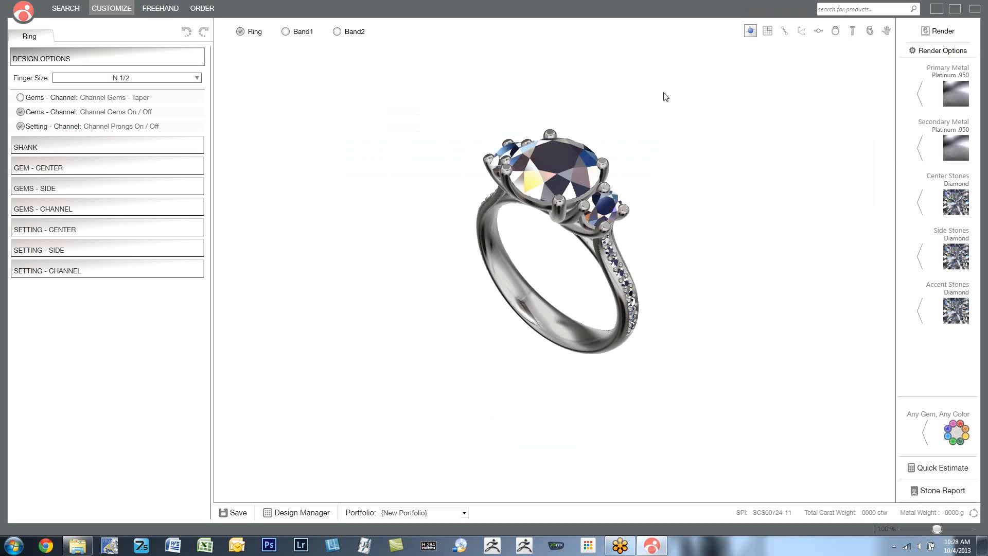
# - Open the ring's order form and review its customer, finishing, mounting, stone, hallmark and engraving sections
pyautogui.click(203, 9)
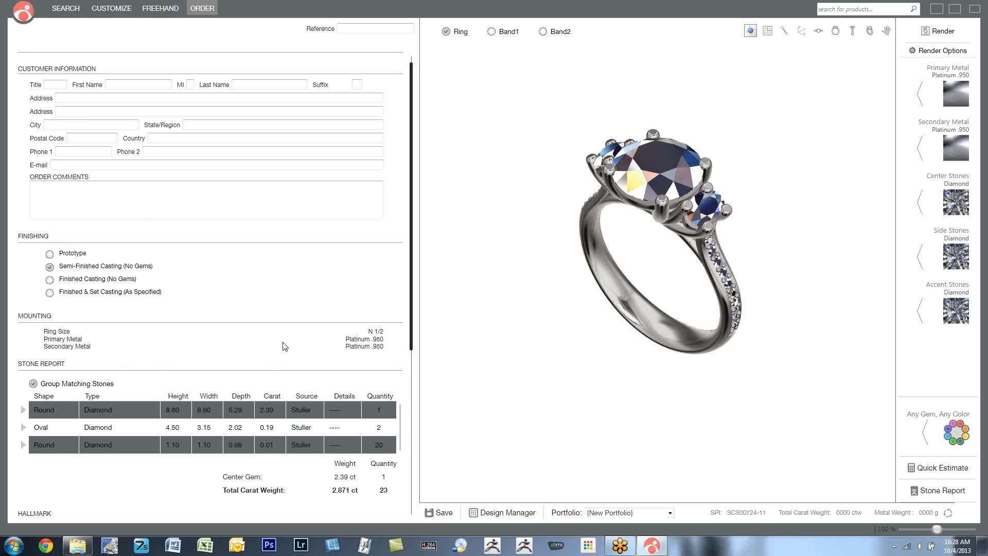
pyautogui.scroll(-1, 219, 366)
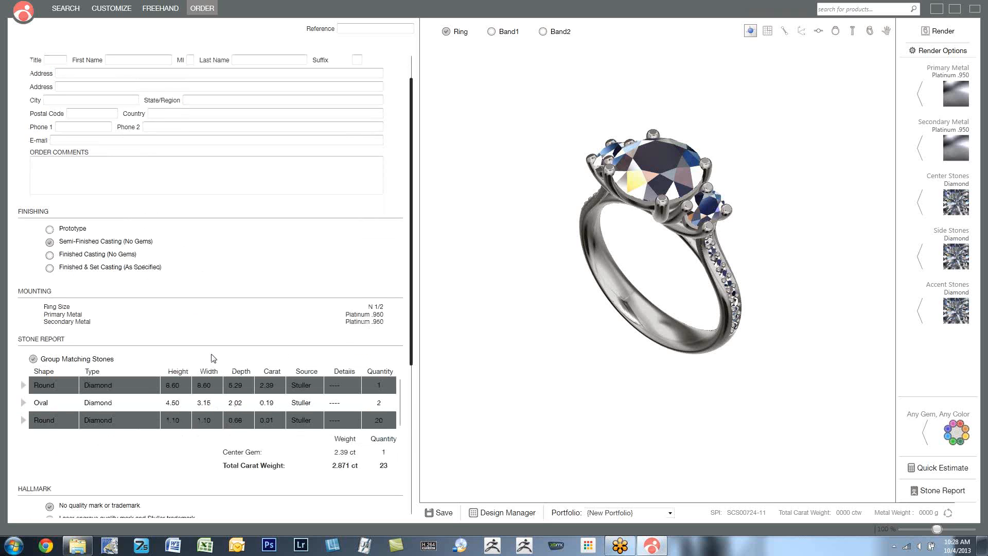
pyautogui.scroll(-1, 212, 355)
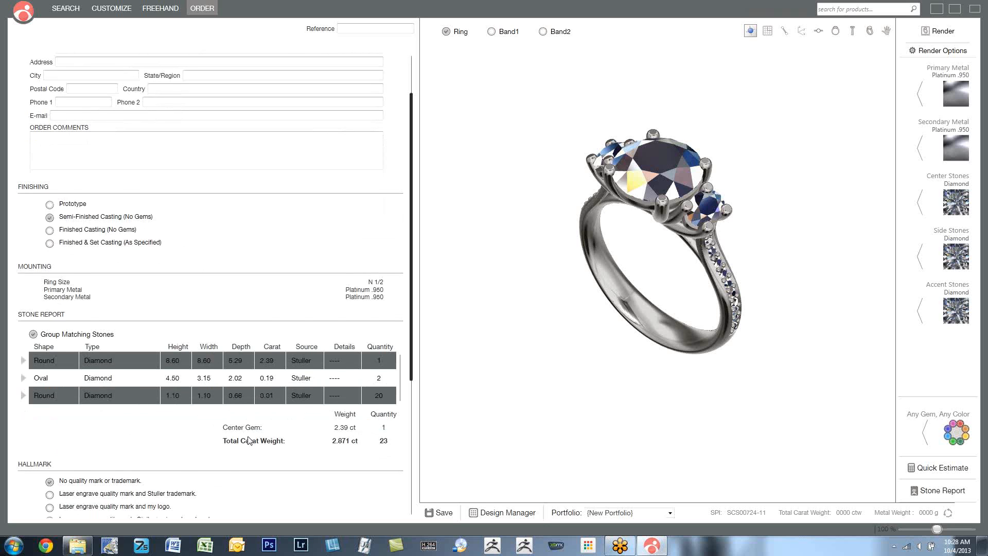
pyautogui.scroll(-3, 249, 433)
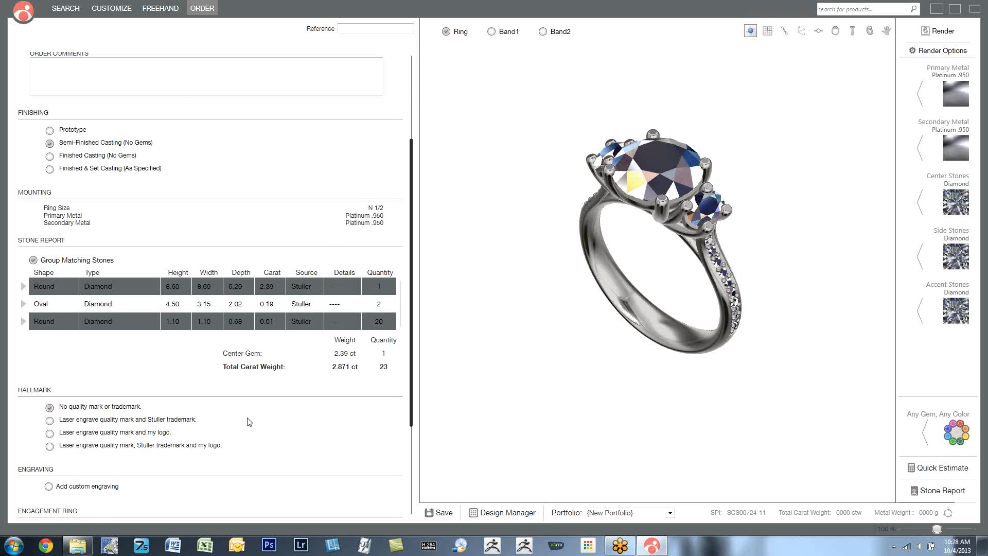
pyautogui.scroll(2, 246, 206)
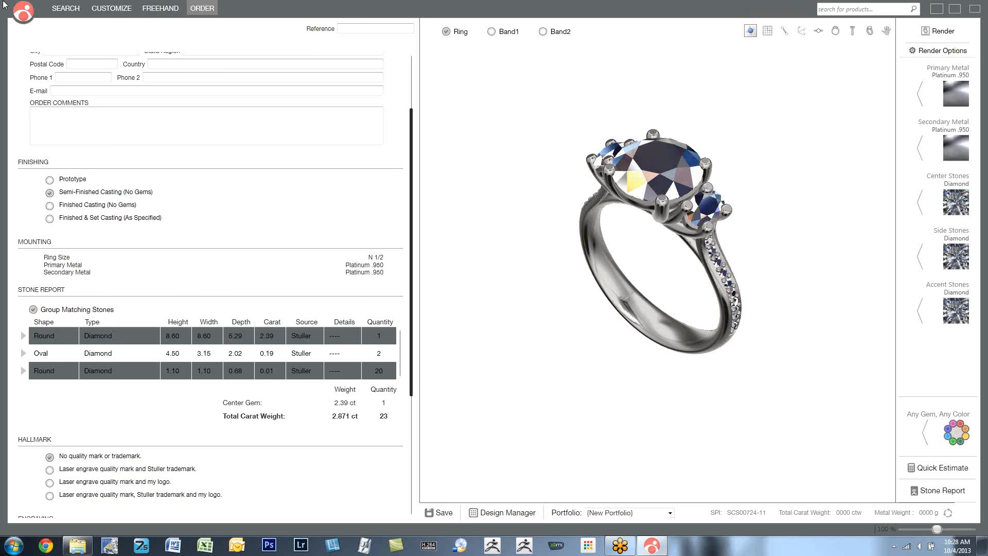
# - Return to the product search and browse the ring designs in the Anniversary collection
pyautogui.click(71, 10)
pyautogui.scroll(-1, 491, 237)
pyautogui.scroll(4, 493, 240)
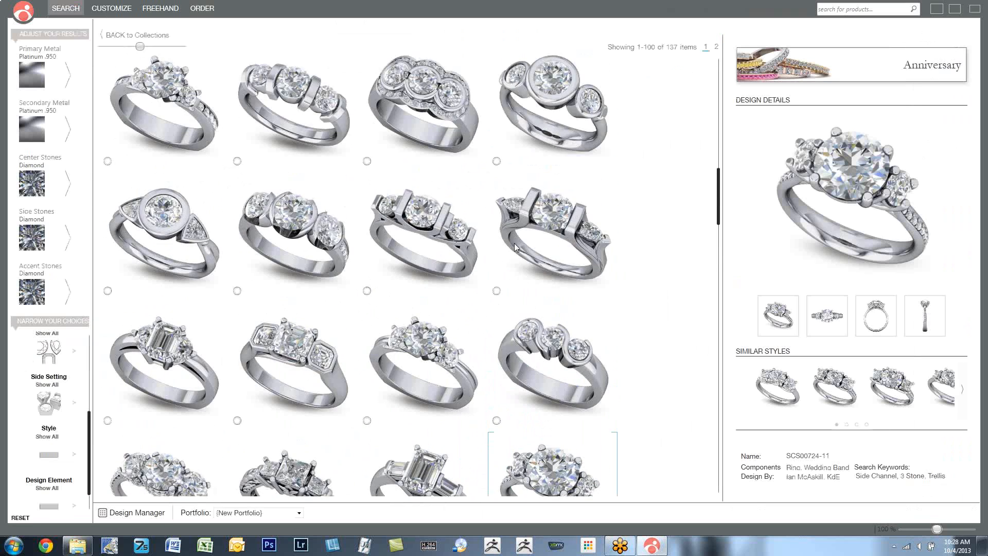
pyautogui.scroll(2, 514, 247)
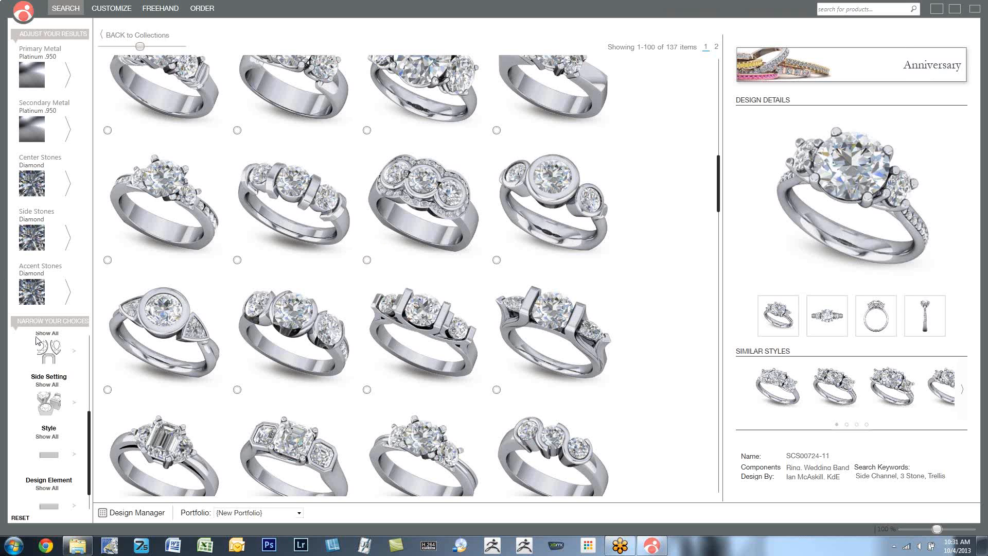
# - Examine the Side Shape filter choices for narrowing the collection, through to Trillion, Half Moon and Baguette
pyautogui.scroll(1, 53, 356)
pyautogui.click(53, 356)
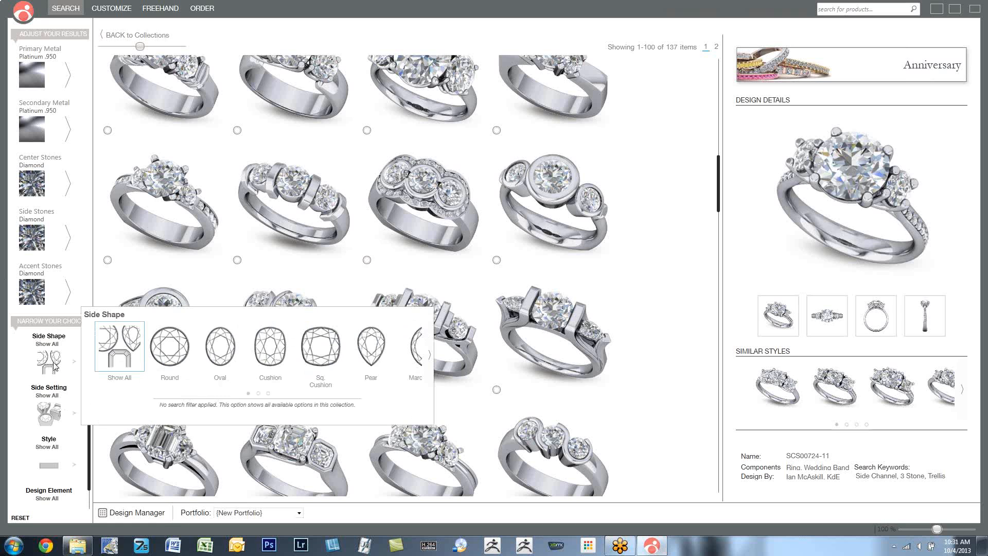
pyautogui.click(430, 355)
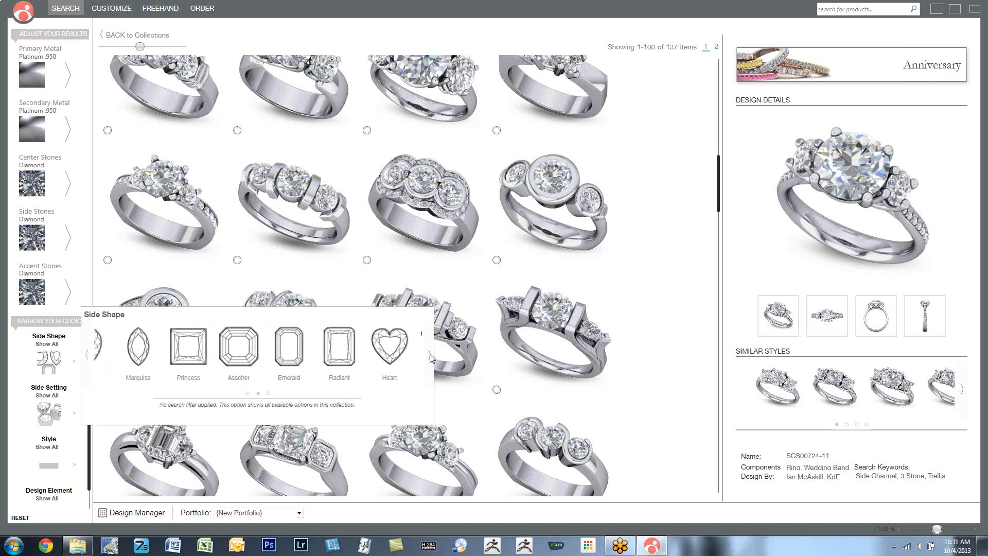
pyautogui.click(431, 355)
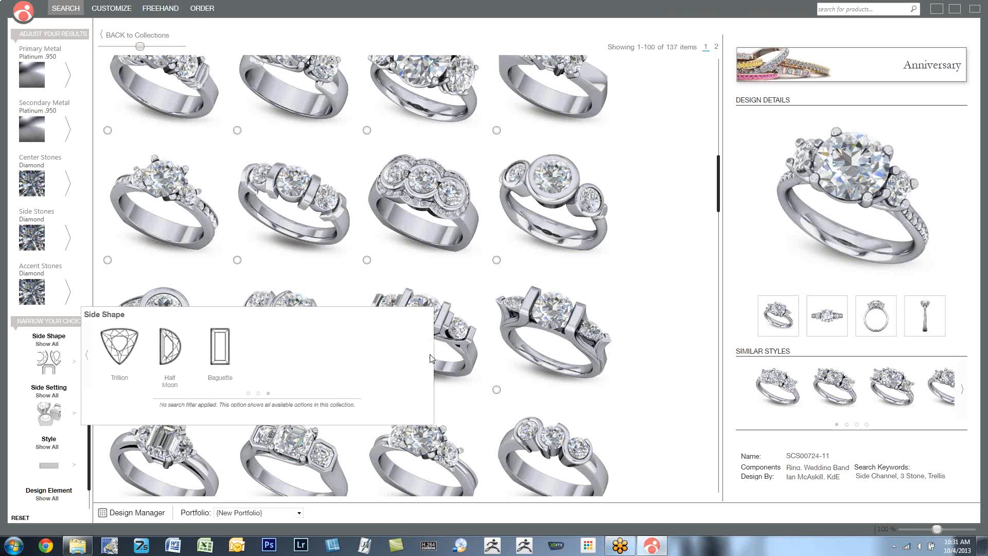
pyautogui.click(87, 358)
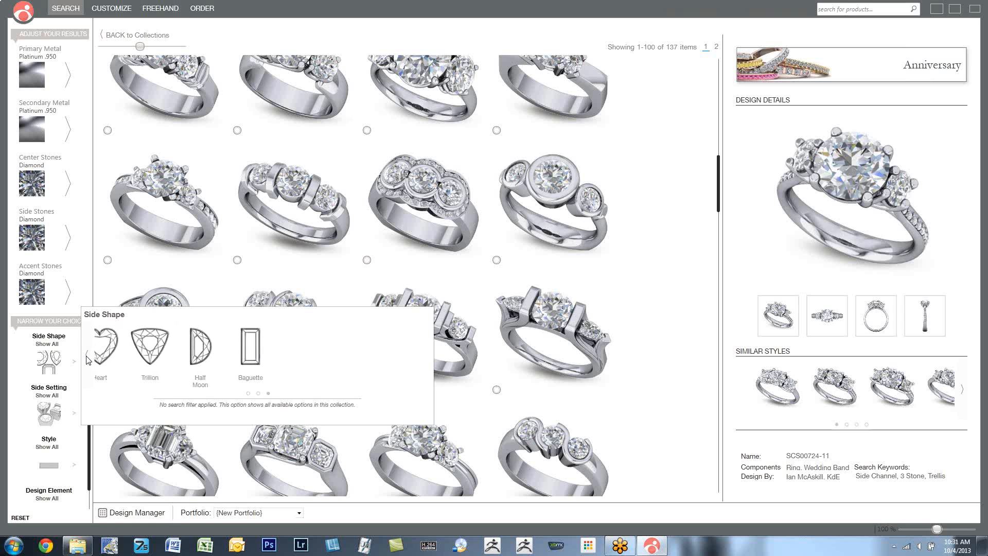
# - Search all collections by keyword for "cabahon", and correct the search term to "cabachon"
pyautogui.click(889, 10)
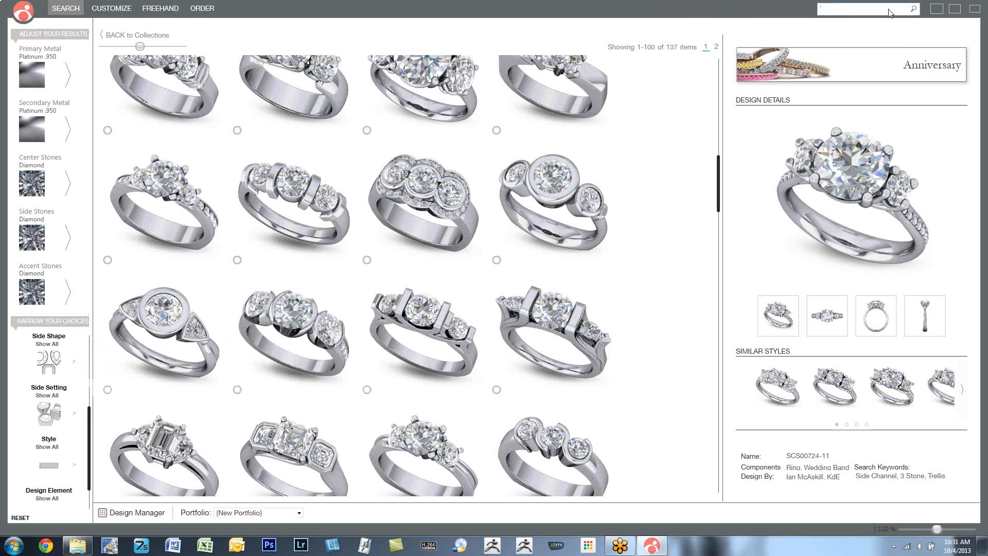
pyautogui.write('cabahon')
pyautogui.press('Return')
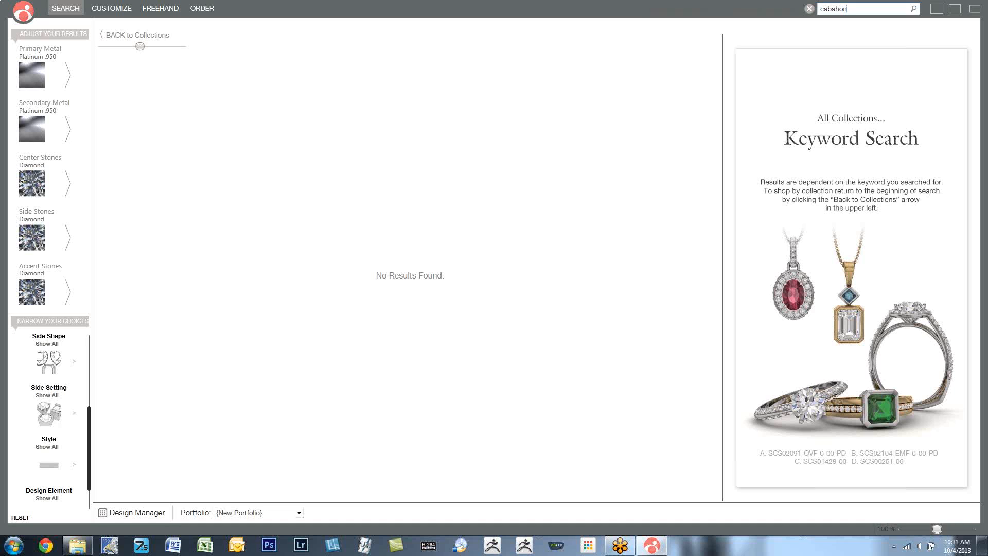
pyautogui.click(840, 13)
pyautogui.write('c')
# - Switch to Windows Explorer, find the rendered designs in the Pictures library, and open the skull ring image CS 4 Test 16.bmp
pyautogui.click(78, 546)
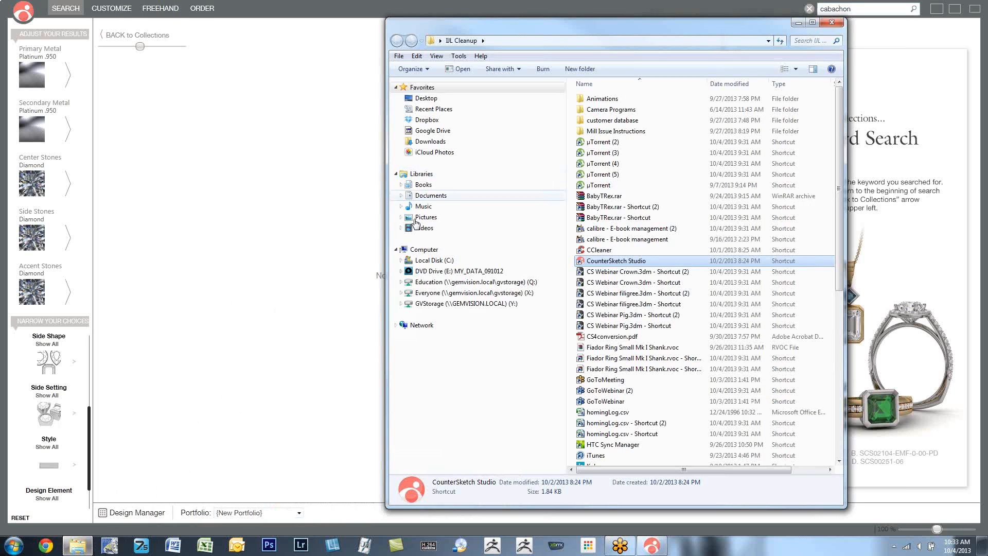
pyautogui.click(425, 217)
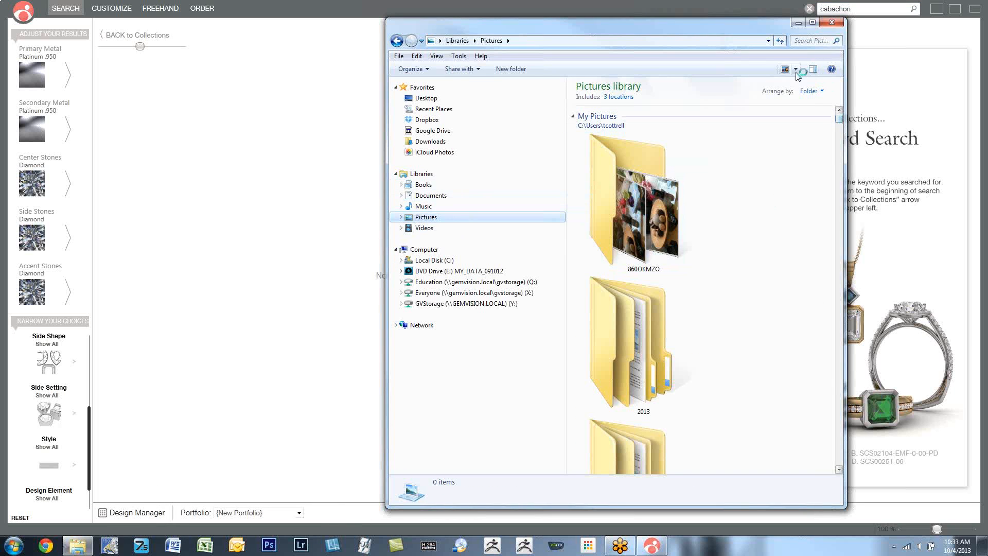
pyautogui.moveTo(839, 118); pyautogui.dragTo(840, 145)
pyautogui.doubleClick(630, 215)
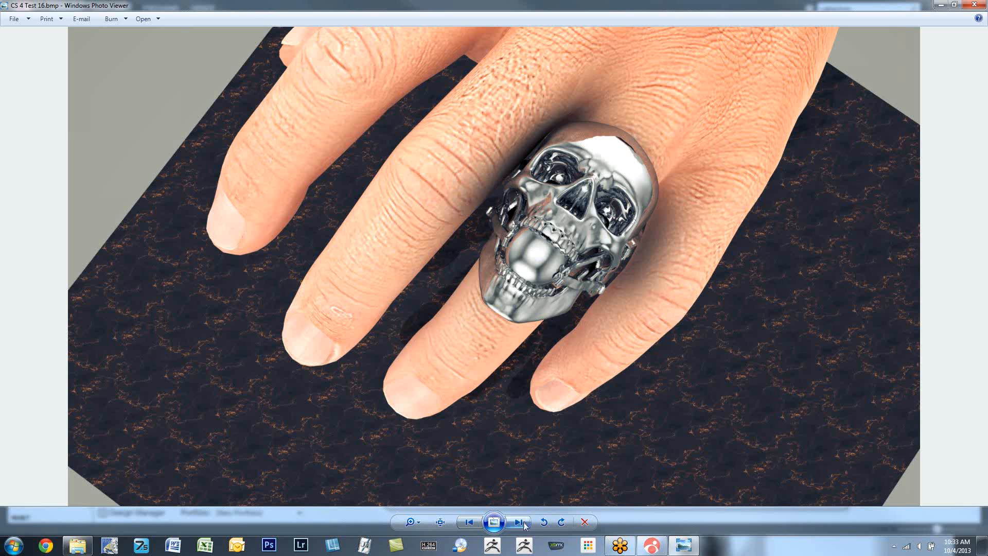
# - Page through the rendered ring and pendant images in Windows Photo Viewer as far as CS 4 Test 6.bmp
pyautogui.click(521, 522)
pyautogui.click(522, 523)
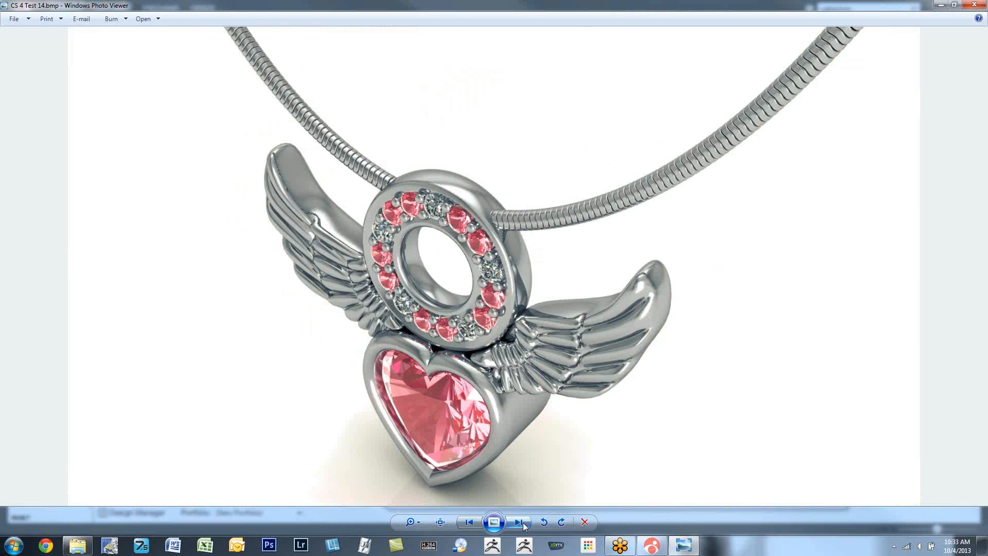
pyautogui.click(523, 522)
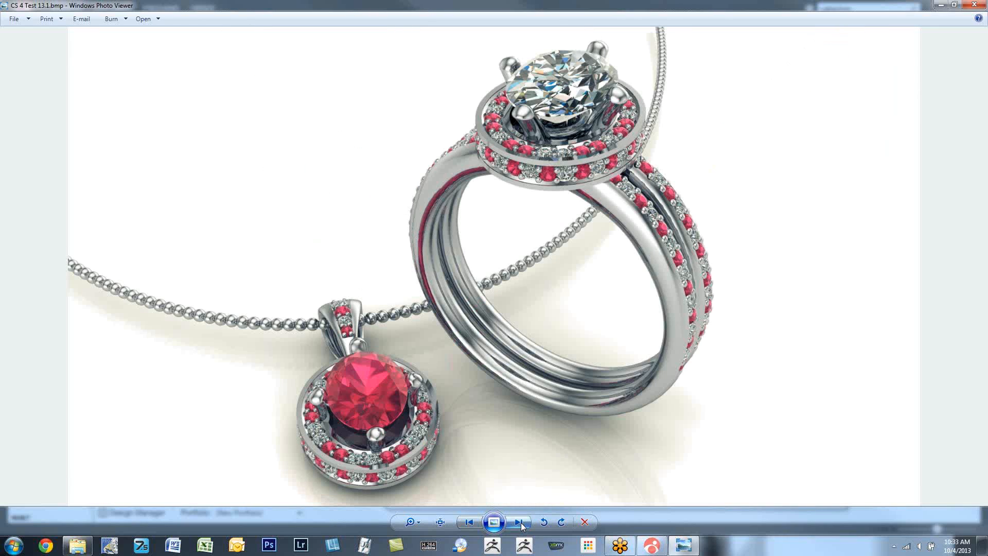
pyautogui.click(522, 523)
pyautogui.click(520, 523)
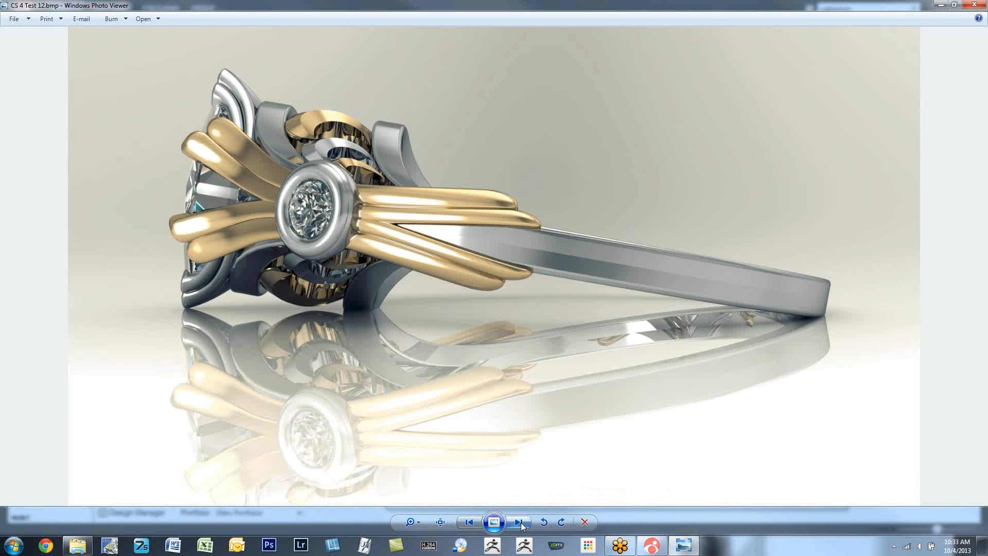
pyautogui.click(520, 523)
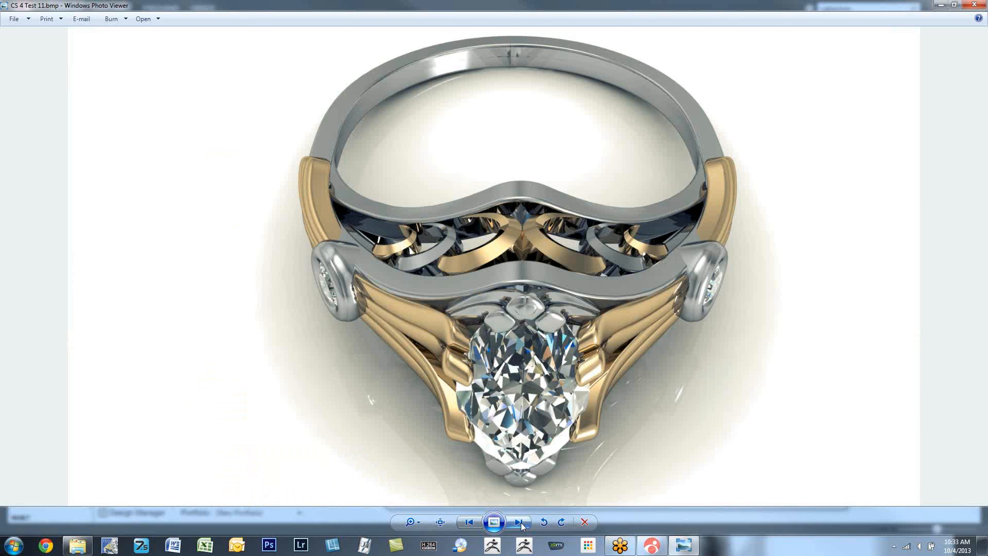
pyautogui.click(521, 523)
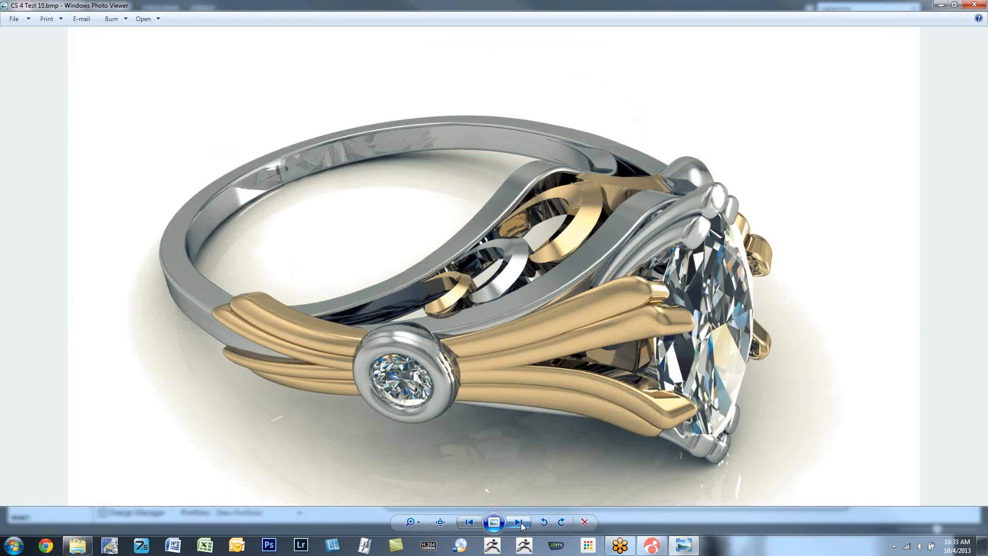
pyautogui.click(521, 523)
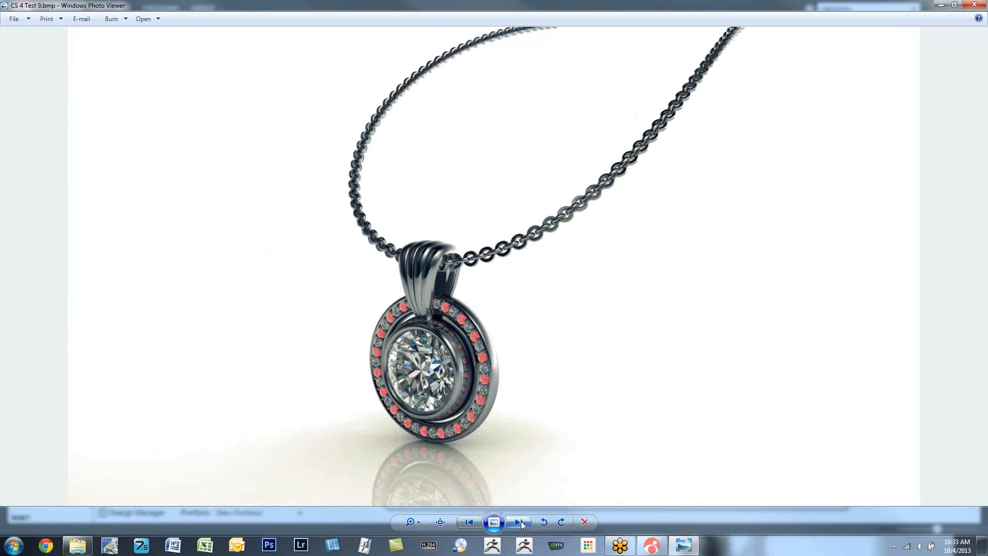
pyautogui.click(520, 521)
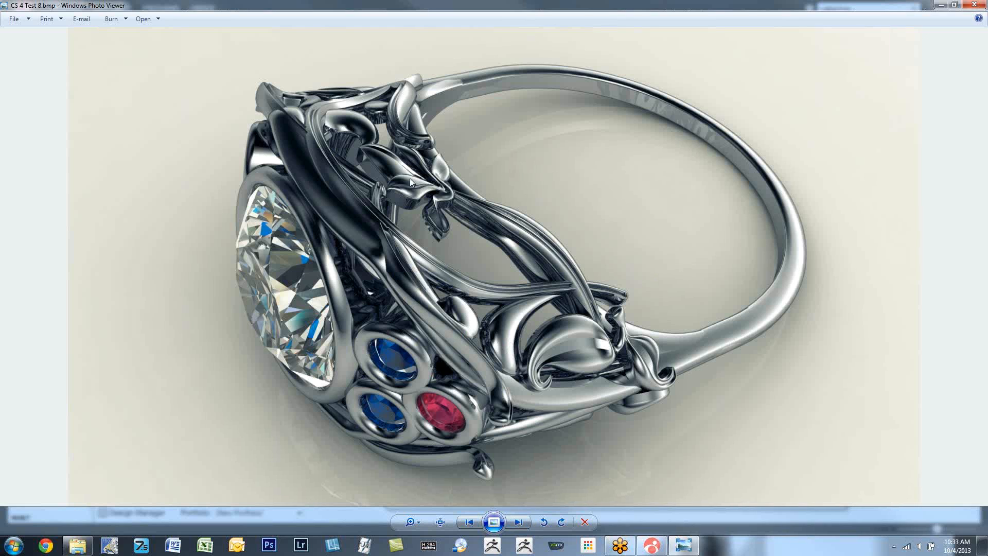
pyautogui.click(520, 521)
pyautogui.click(520, 522)
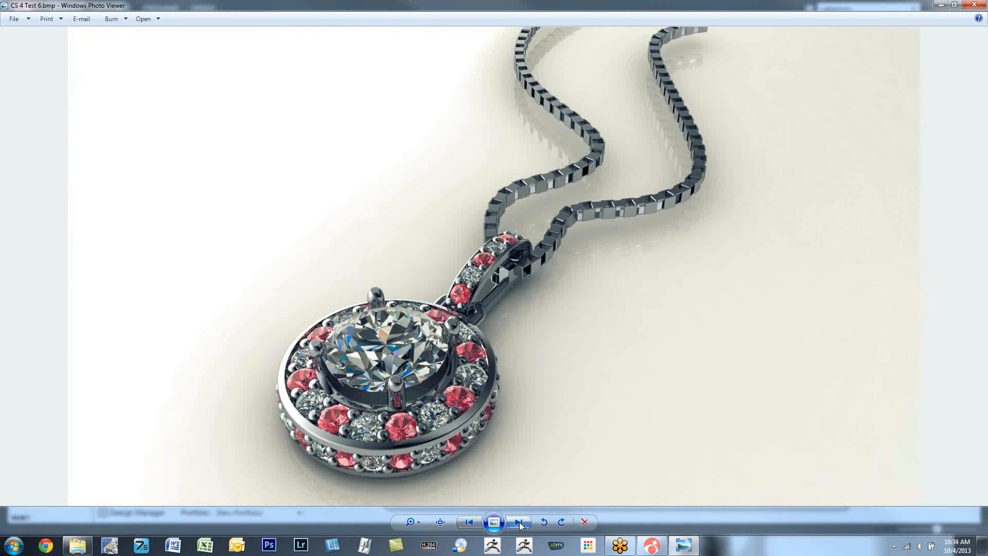
# - Page through the remaining rendered pendants, rings and masks as far as Serpant 2 color.bmp, revisiting Skull and Pistons imported into CS.bmp on the way
pyautogui.click(519, 522)
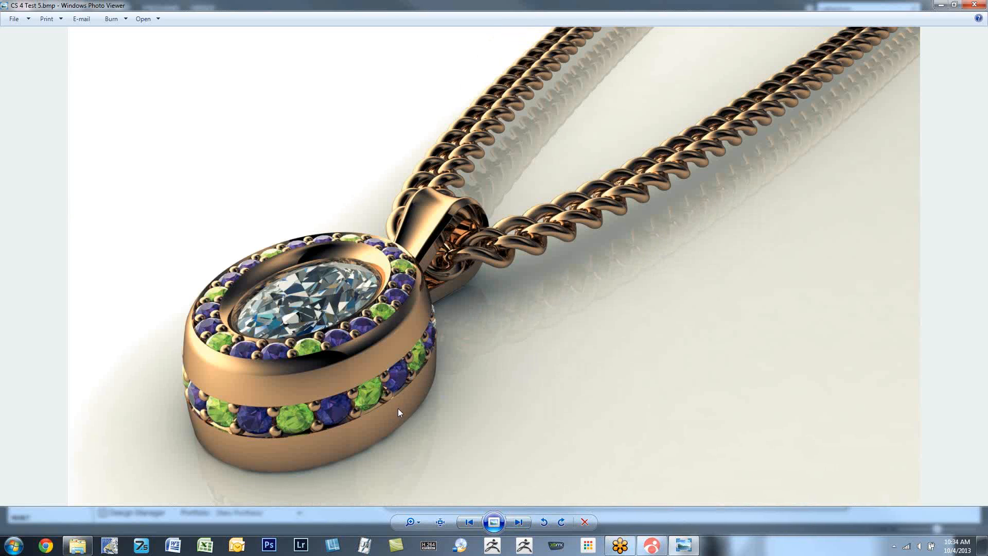
pyautogui.click(520, 522)
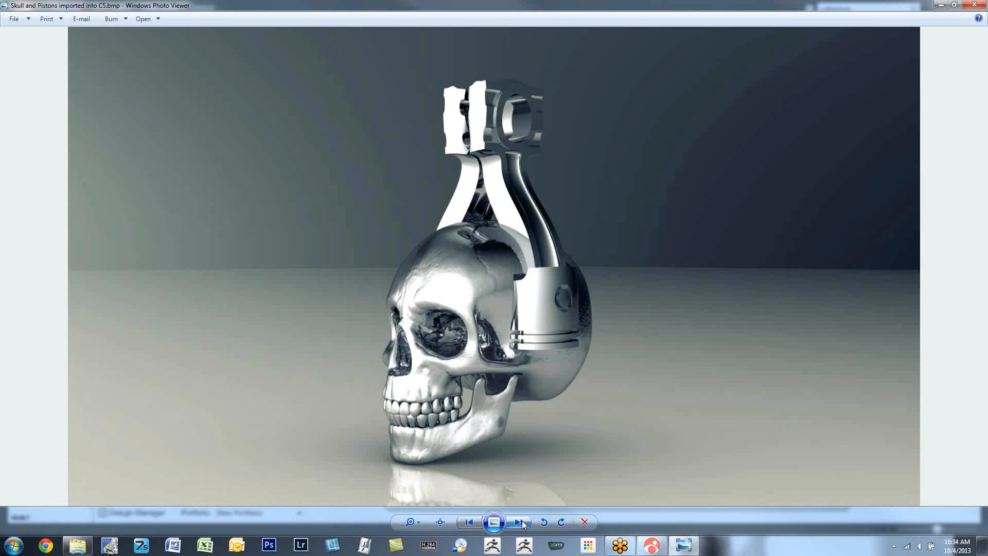
pyautogui.click(520, 521)
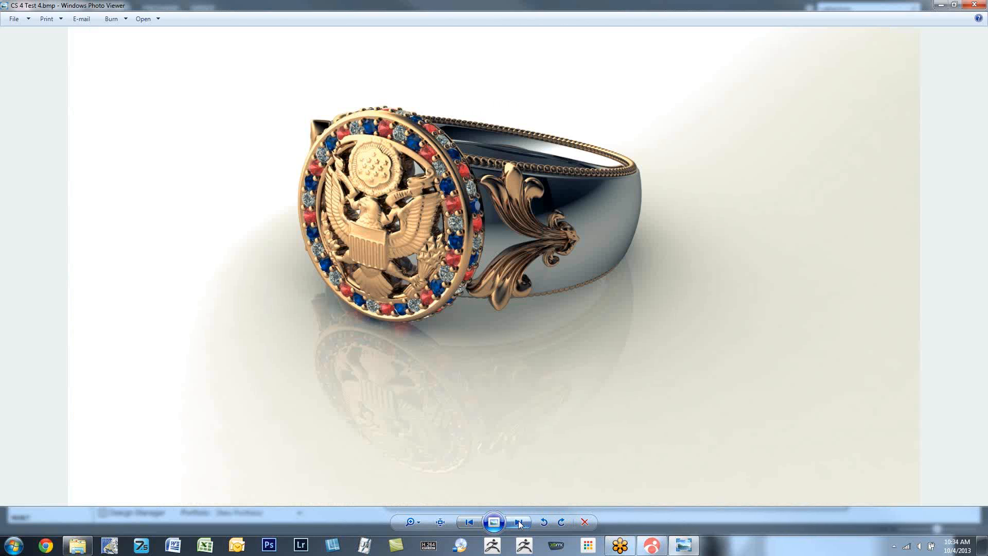
pyautogui.click(465, 522)
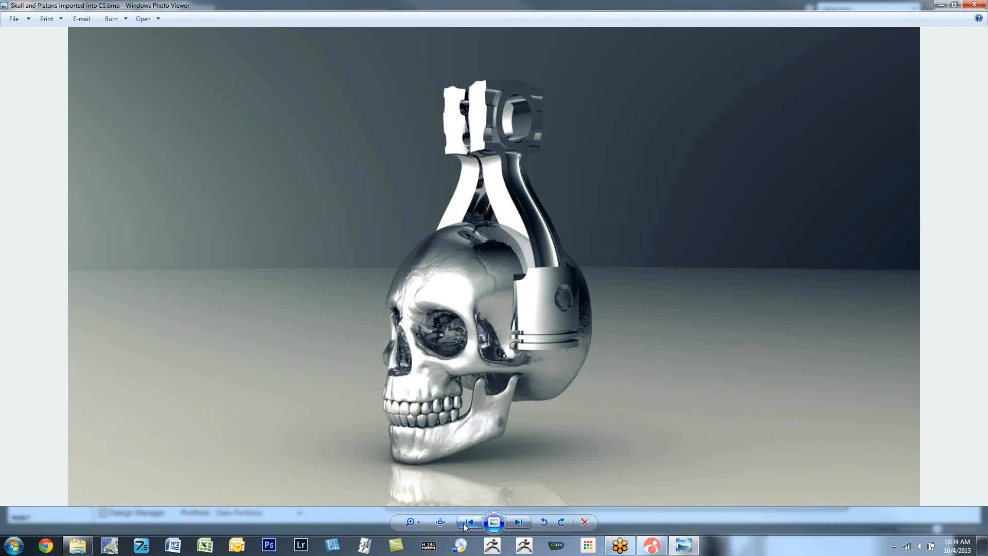
pyautogui.click(518, 522)
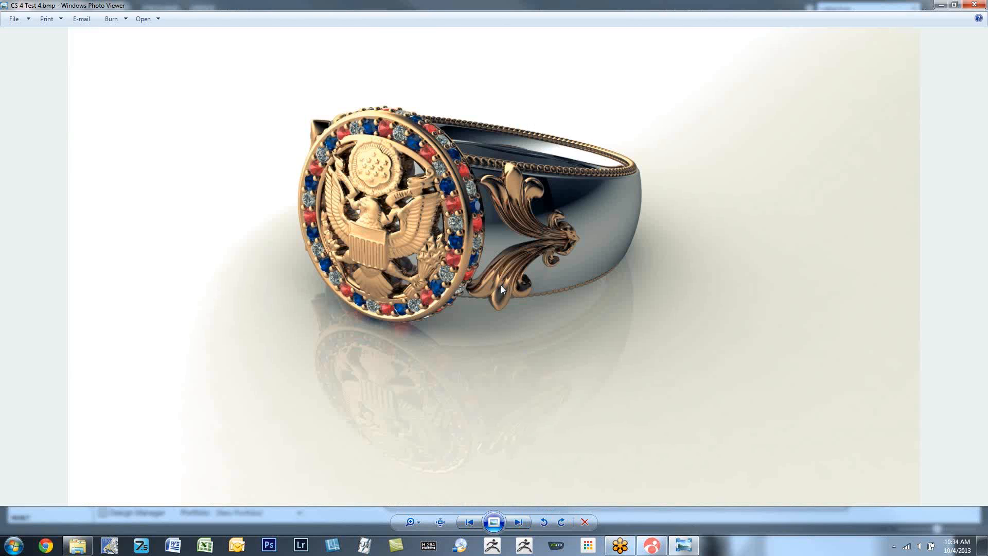
pyautogui.click(519, 522)
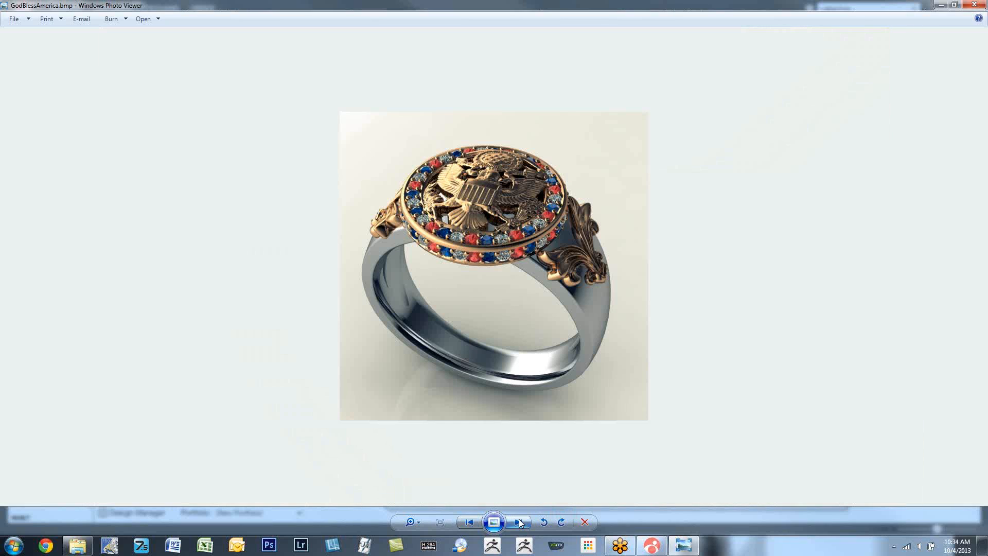
pyautogui.click(518, 522)
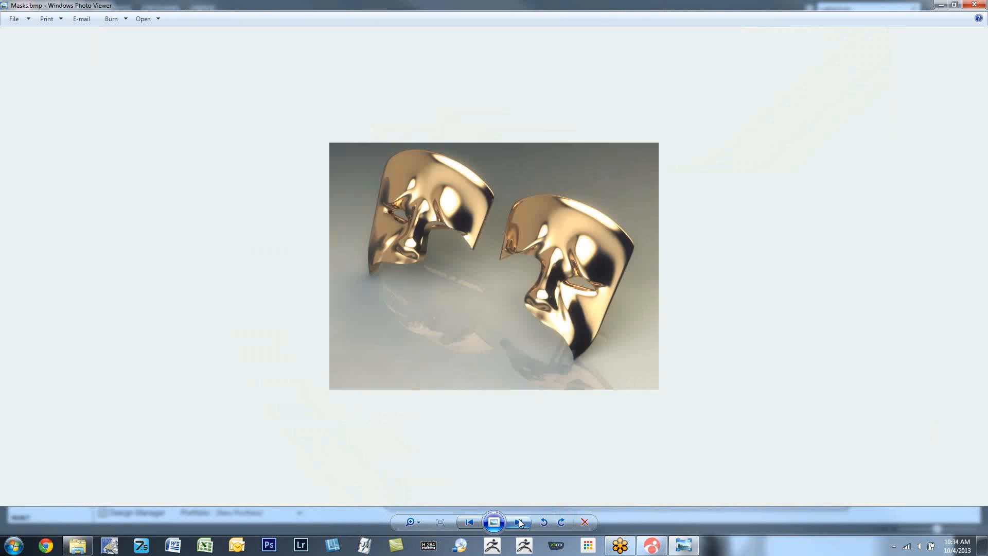
pyautogui.click(519, 522)
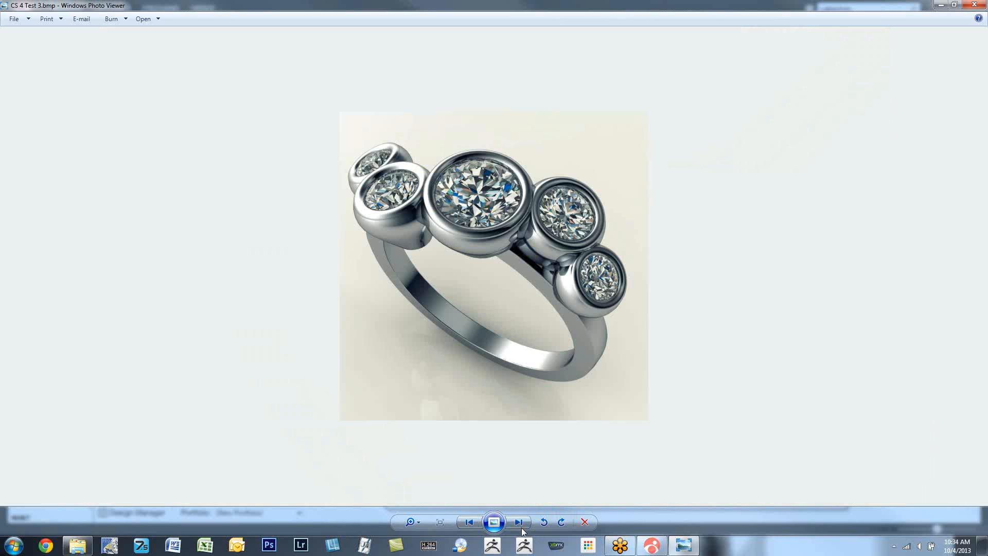
pyautogui.click(518, 523)
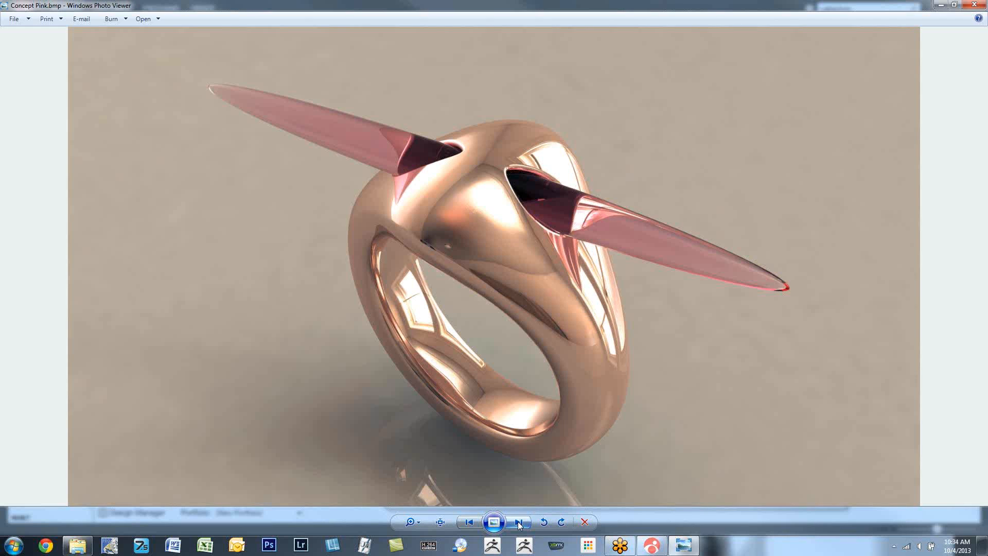
pyautogui.click(519, 523)
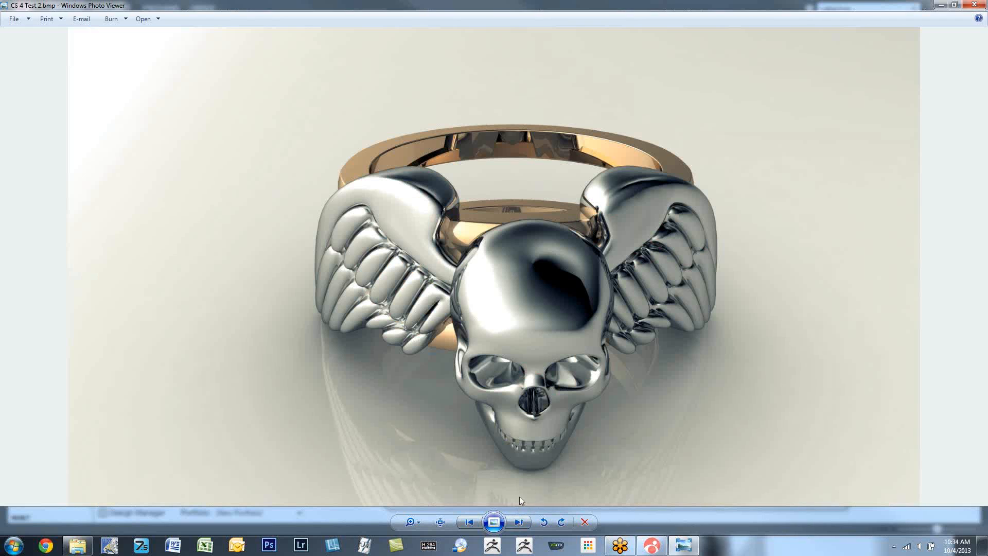
pyautogui.click(518, 523)
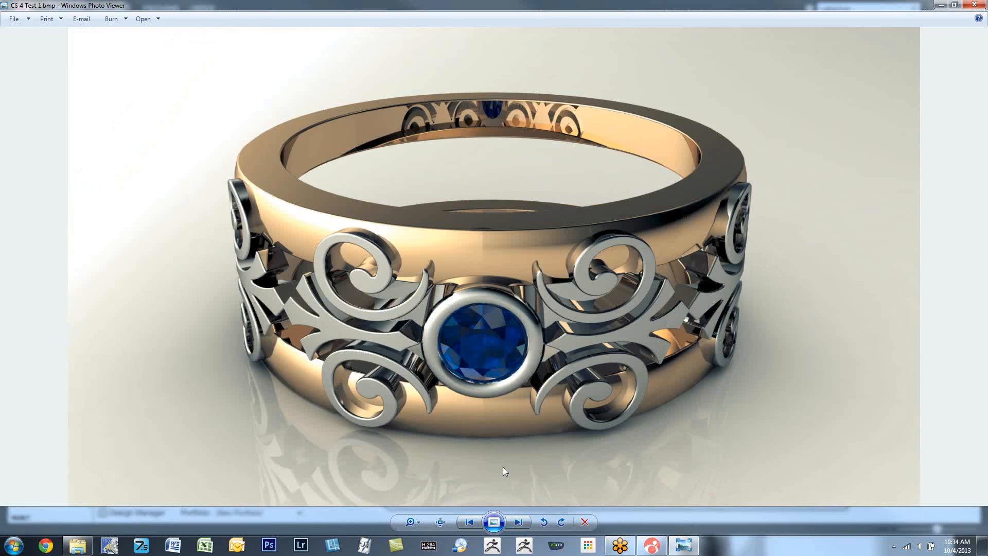
pyautogui.click(519, 523)
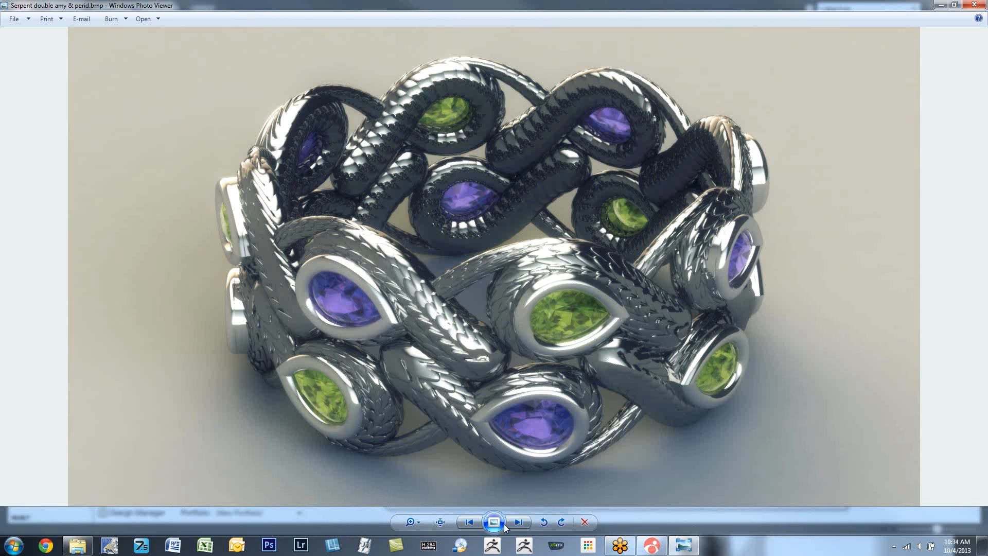
pyautogui.click(519, 521)
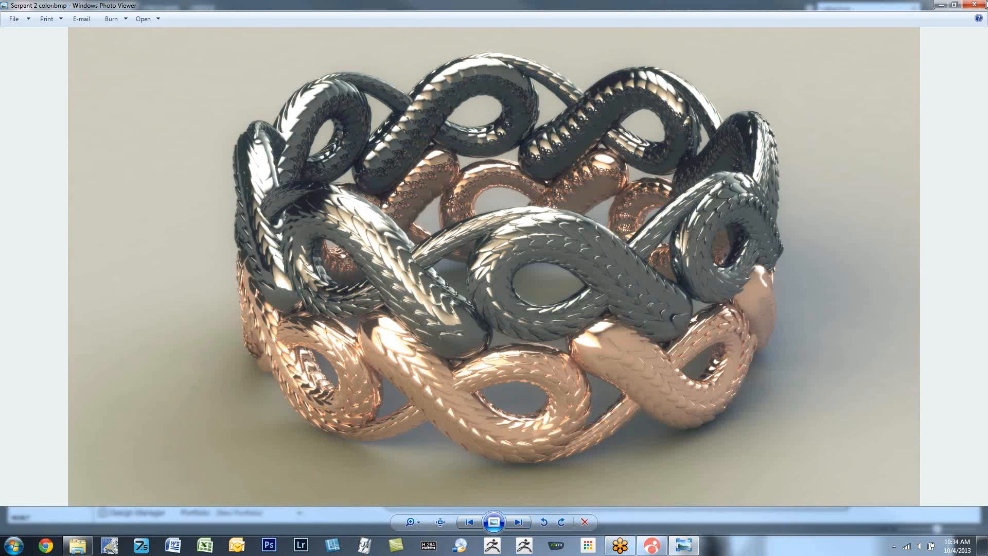
# - Close the image viewer and the Pictures library window to return to CounterSketch Studio
pyautogui.click(974, 5)
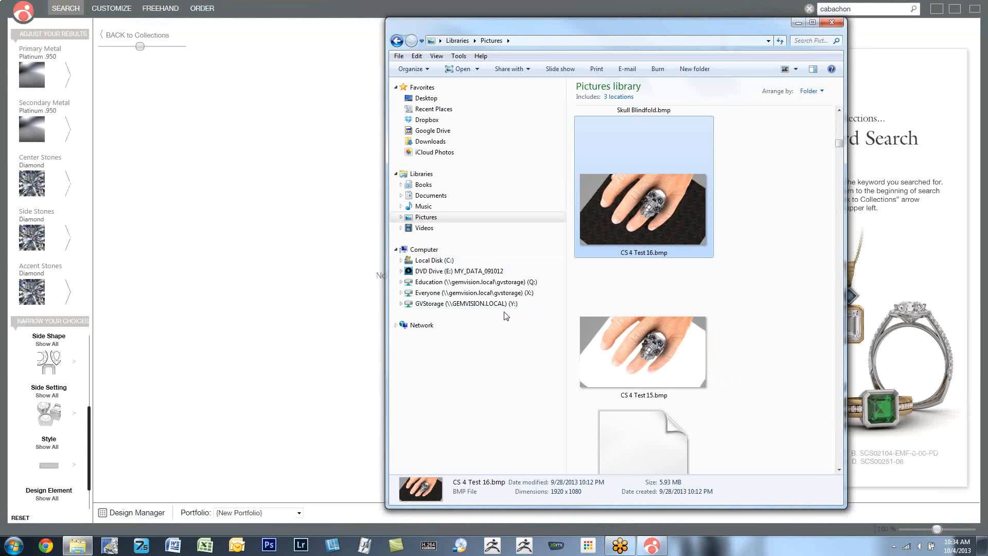
pyautogui.click(834, 24)
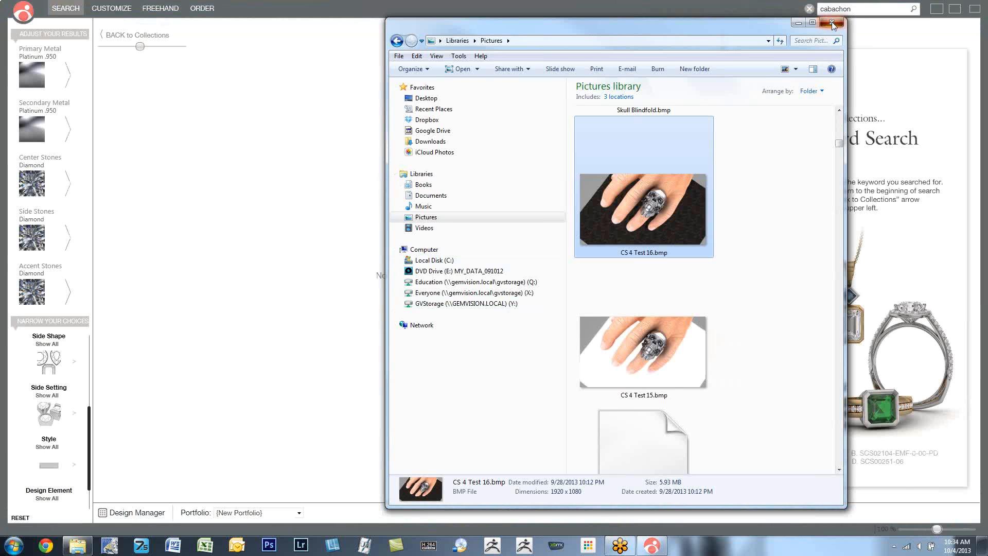